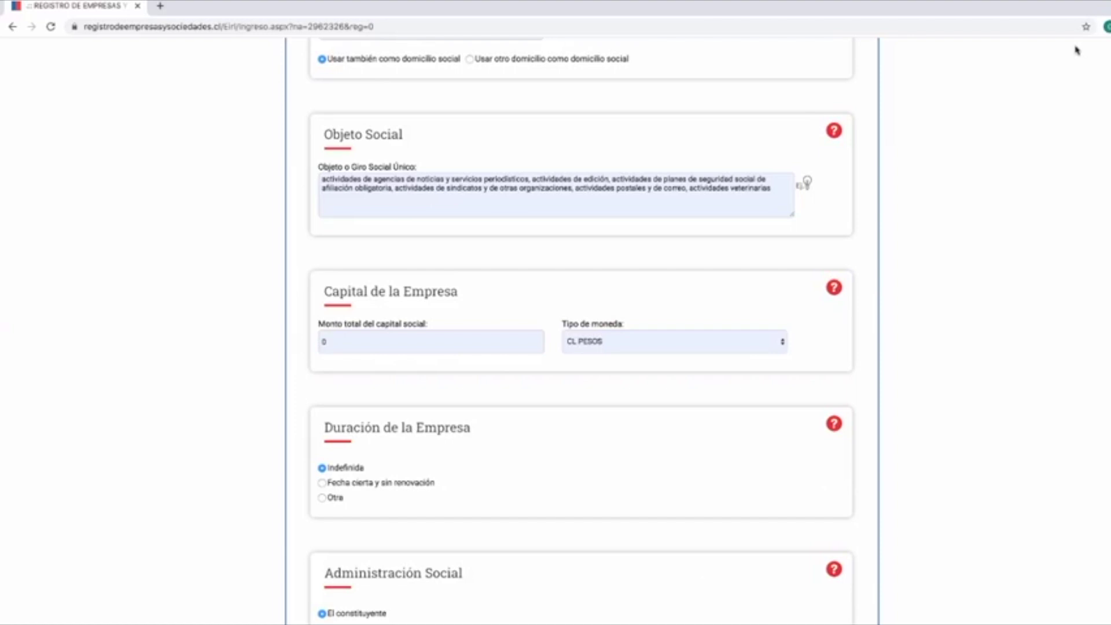
Open the Ejemplos list of sample business activities beside the Objeto Social text area.
scroll(783, 122, "up", 2)
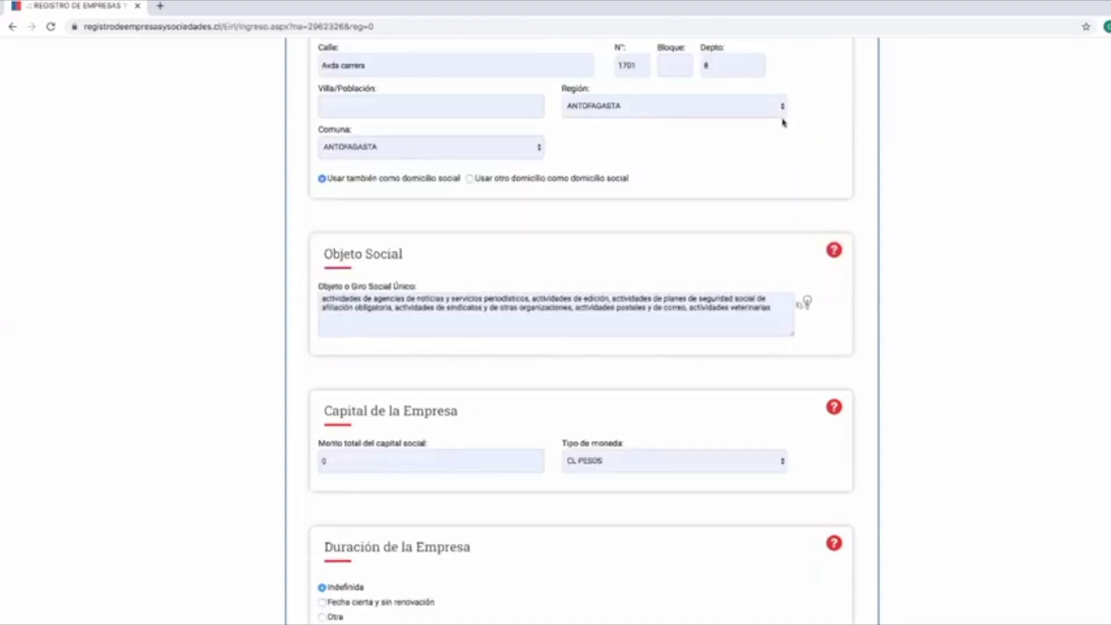
scroll(783, 122, "up", 1)
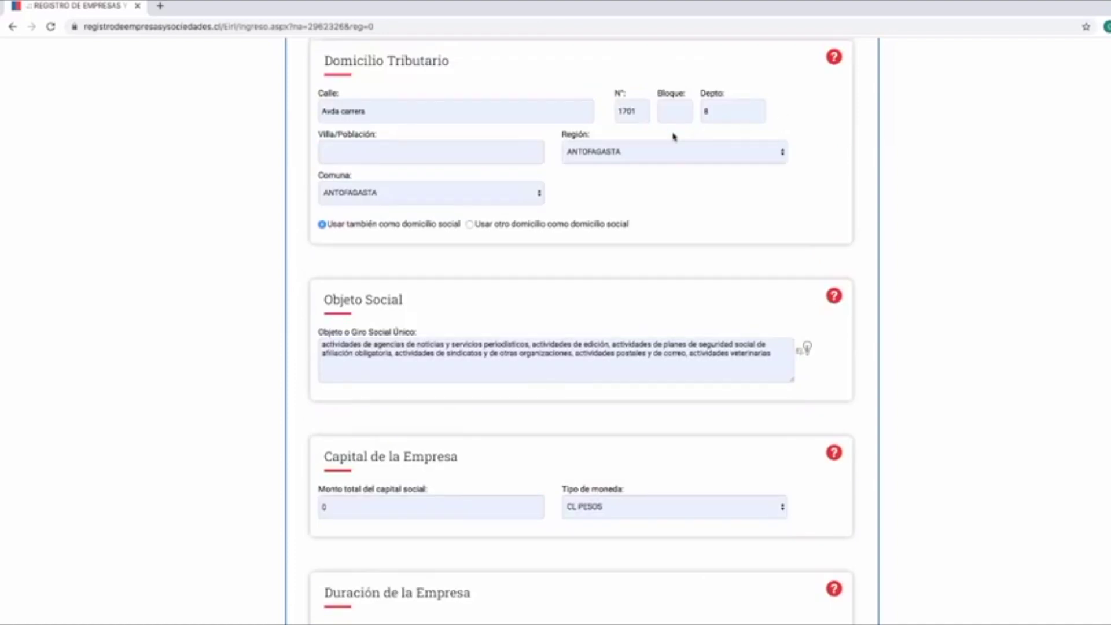
scroll(673, 136, "down", 2)
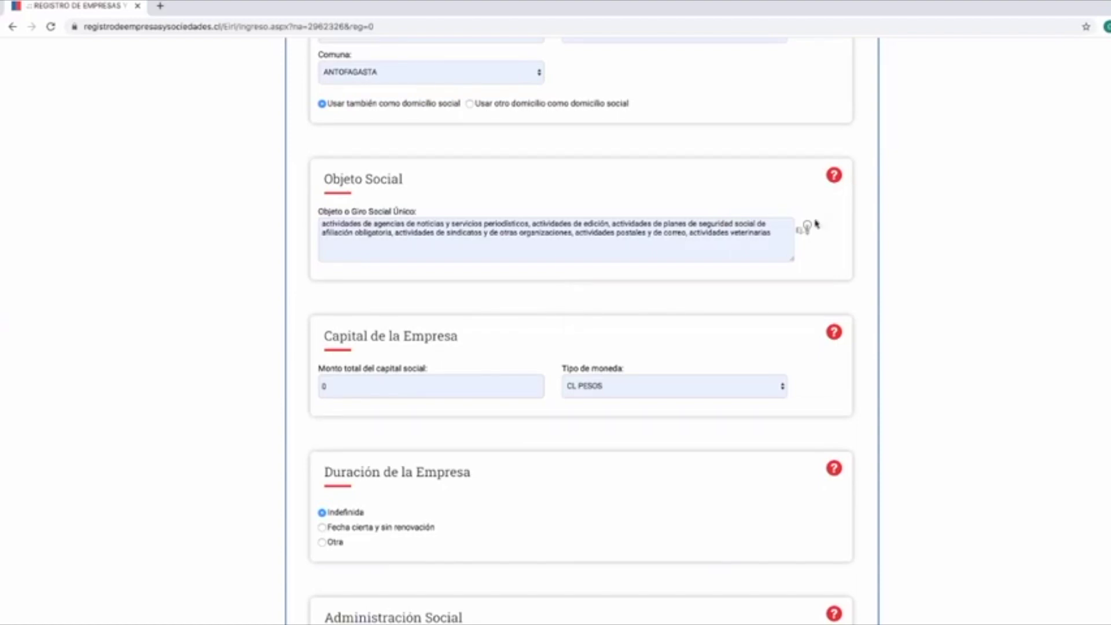
left_click(620, 234)
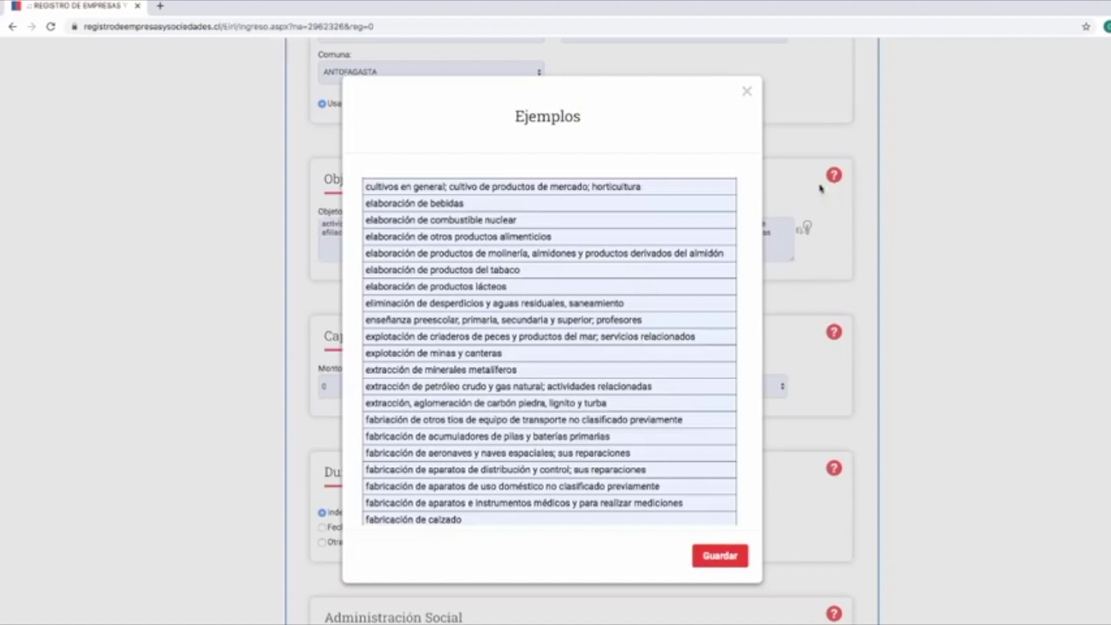
Close the Ejemplos window of sample activities.
left_click(818, 245)
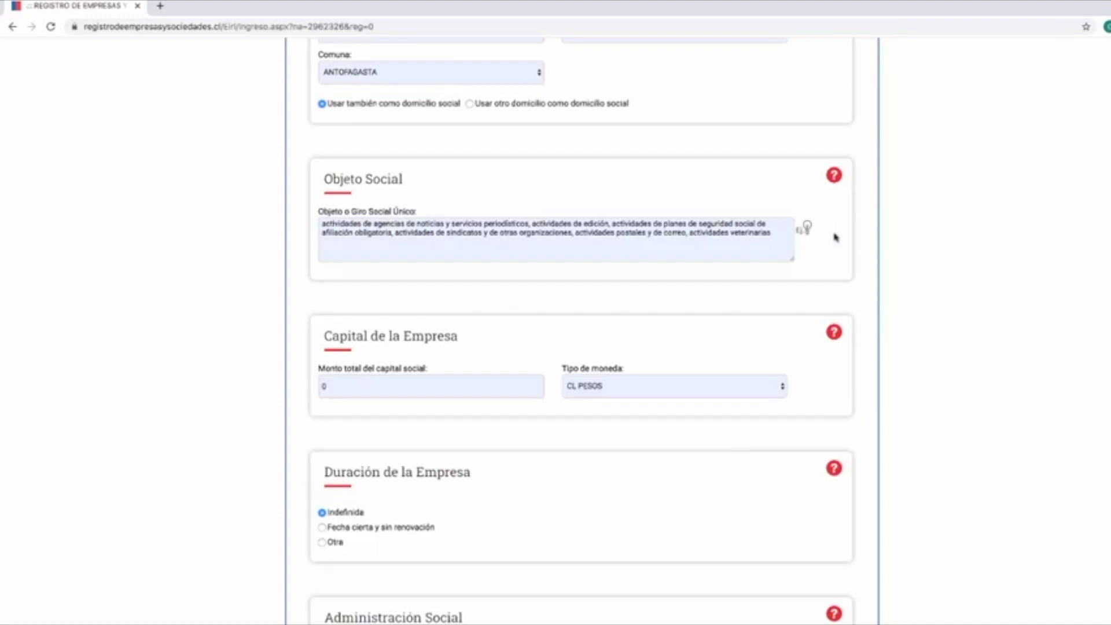
Reopen the Objeto Social Ejemplos list, then close it again.
scroll(813, 237, "down", 1)
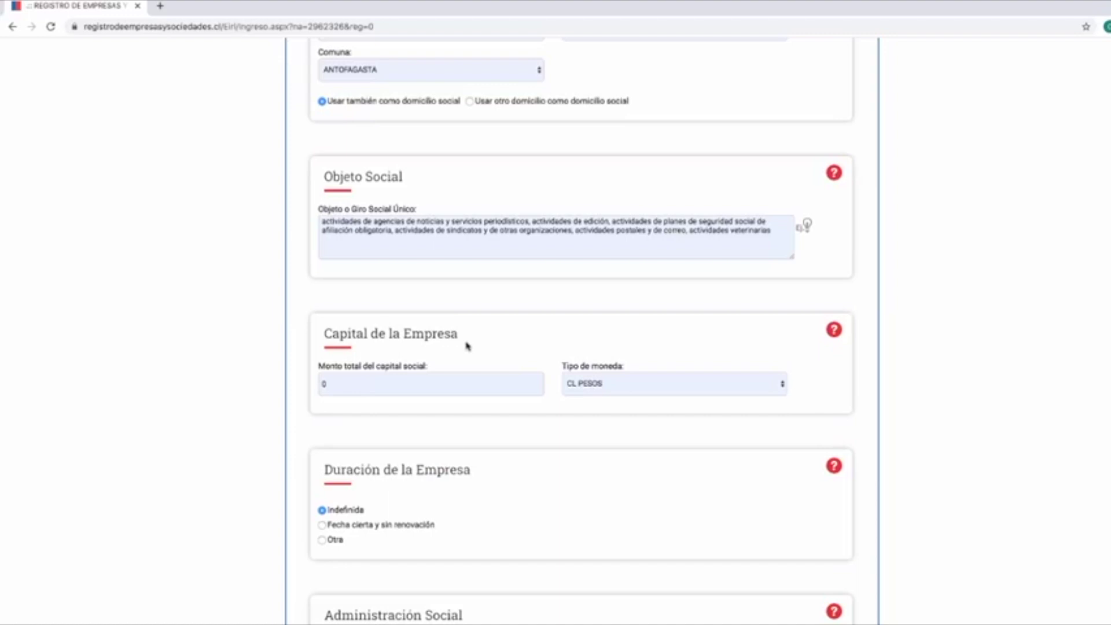
scroll(468, 346, "down", 1)
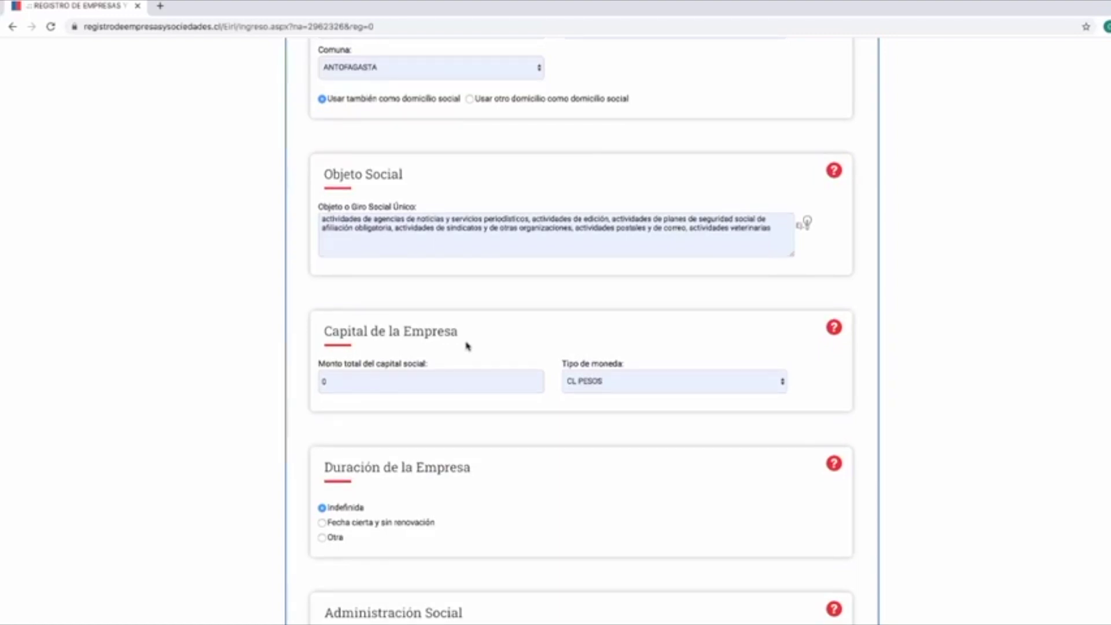
scroll(467, 346, "up", 1)
scroll(468, 346, "down", 1)
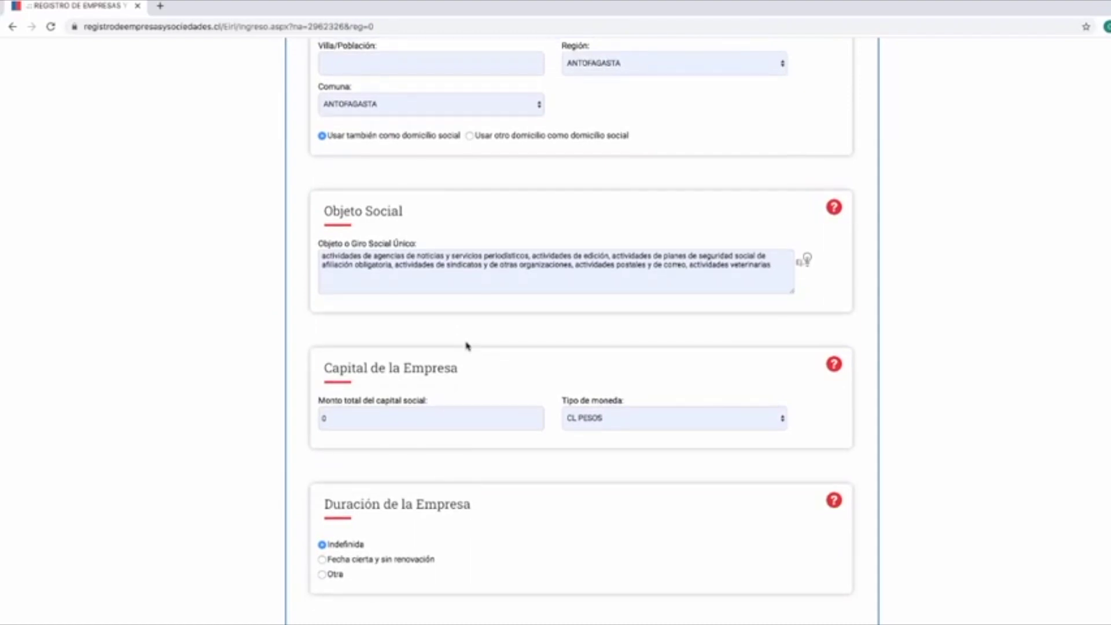
scroll(729, 257, "down", 1)
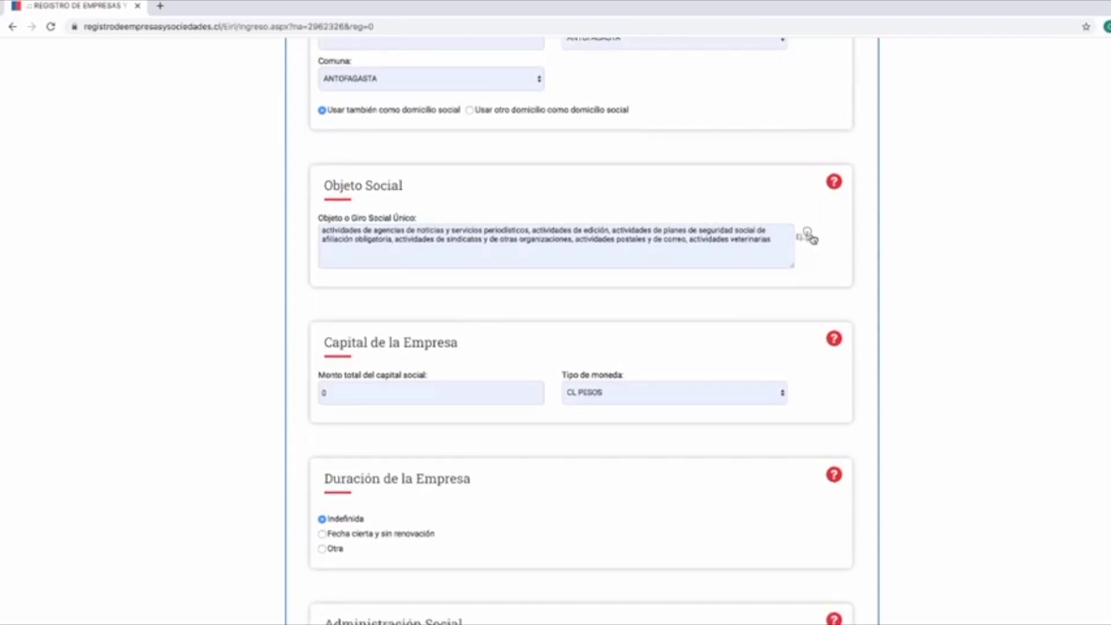
left_click(807, 234)
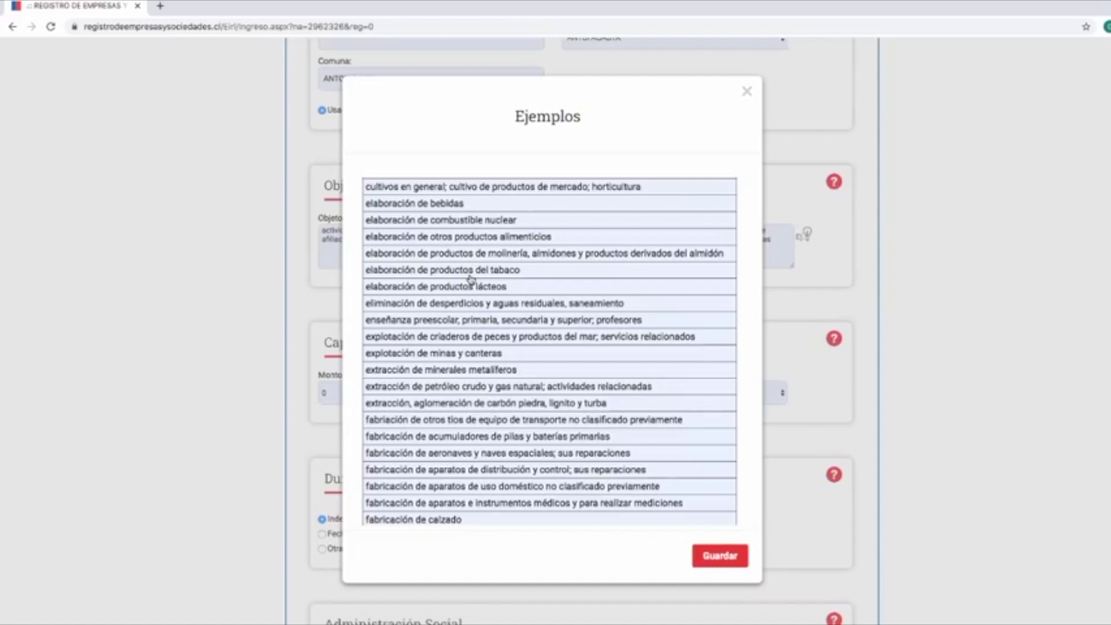
left_click(748, 93)
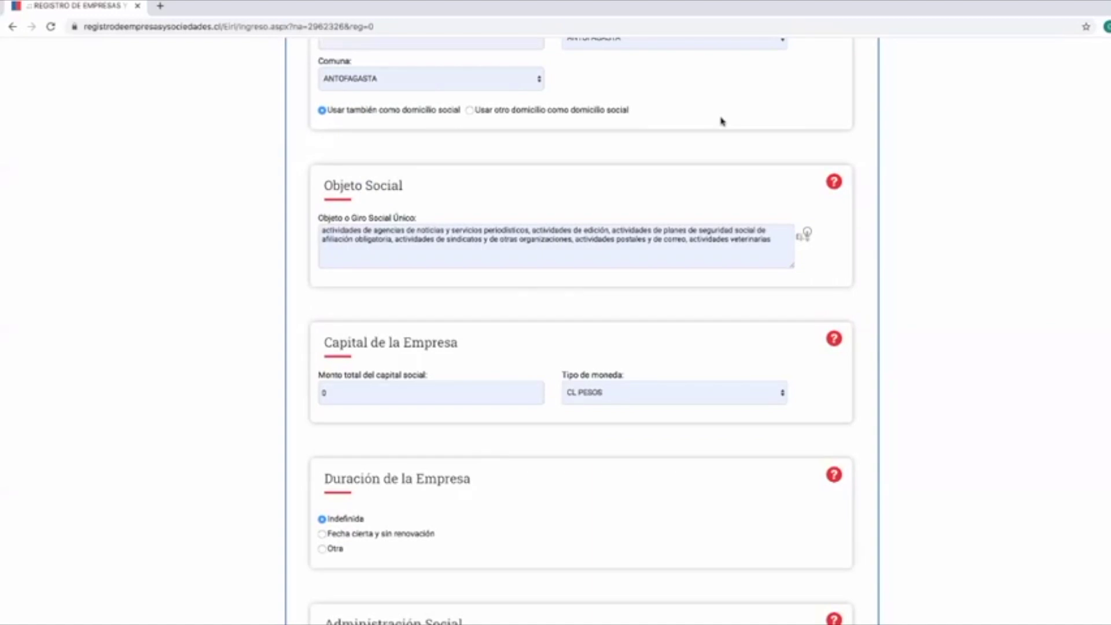
Open the Ayuda explanation for Capital de la Empresa.
scroll(663, 166, "down", 3)
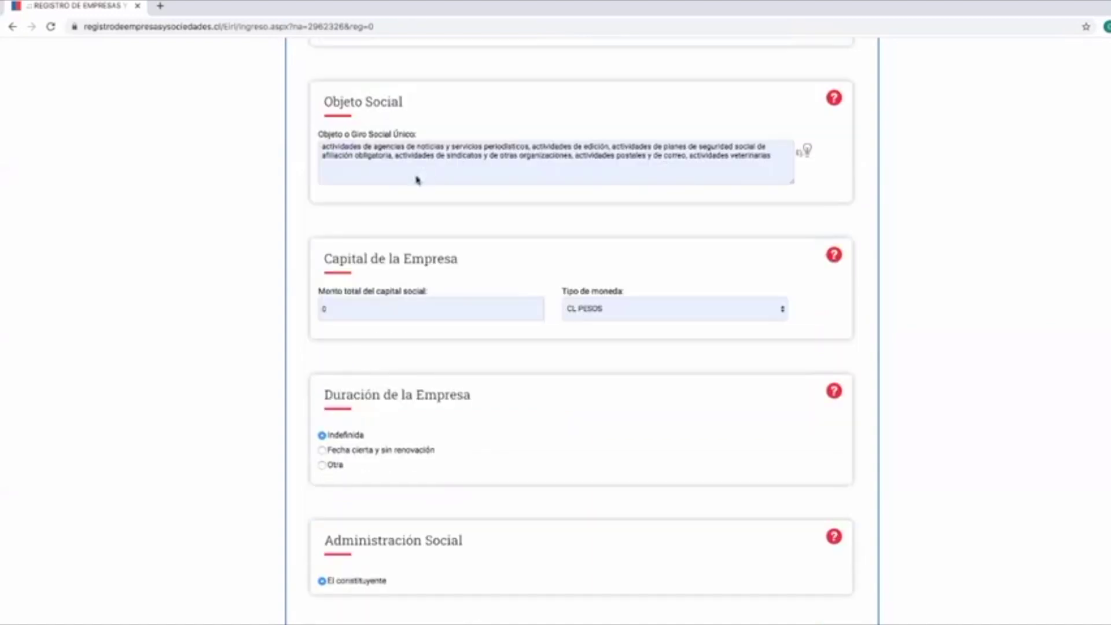
scroll(678, 165, "down", 1)
left_click(834, 229)
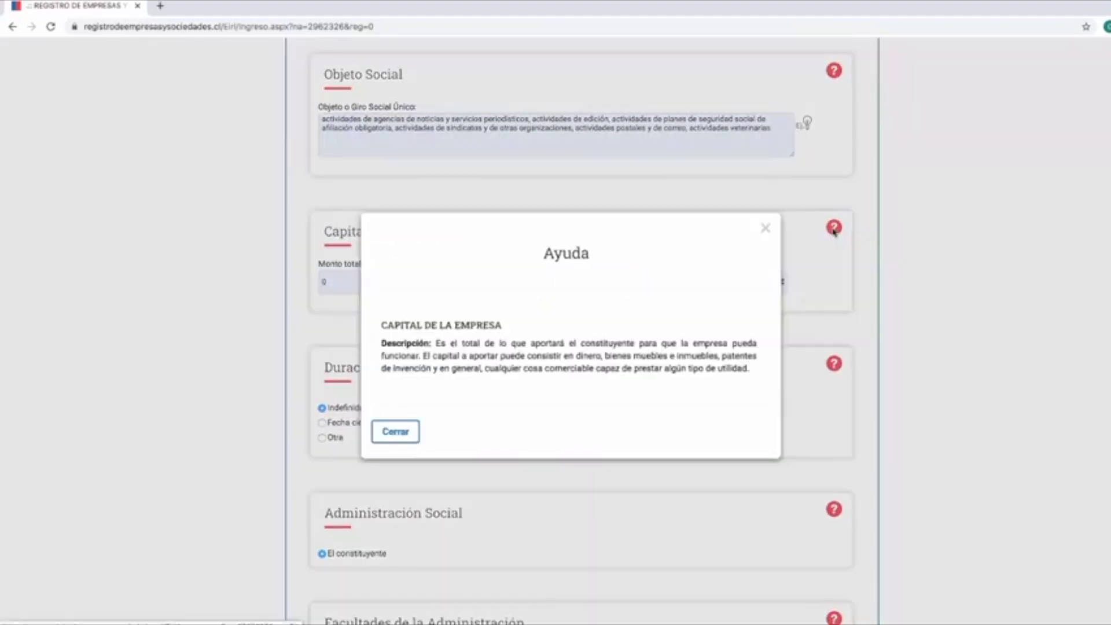
Close the Capital de la Empresa Ayuda dialog.
left_click(765, 230)
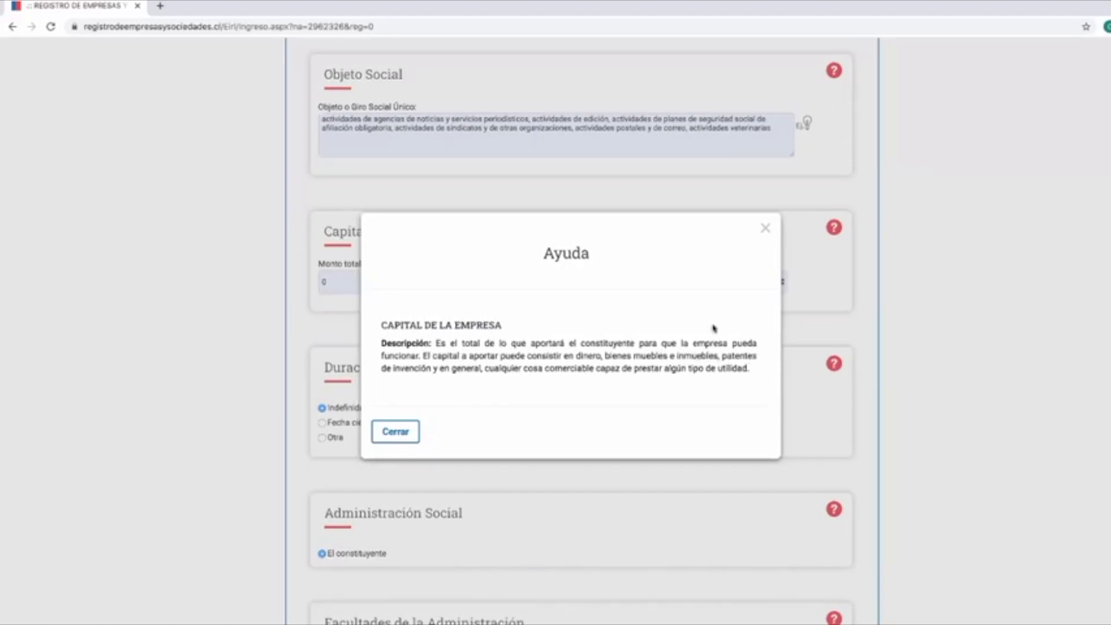
left_click(765, 229)
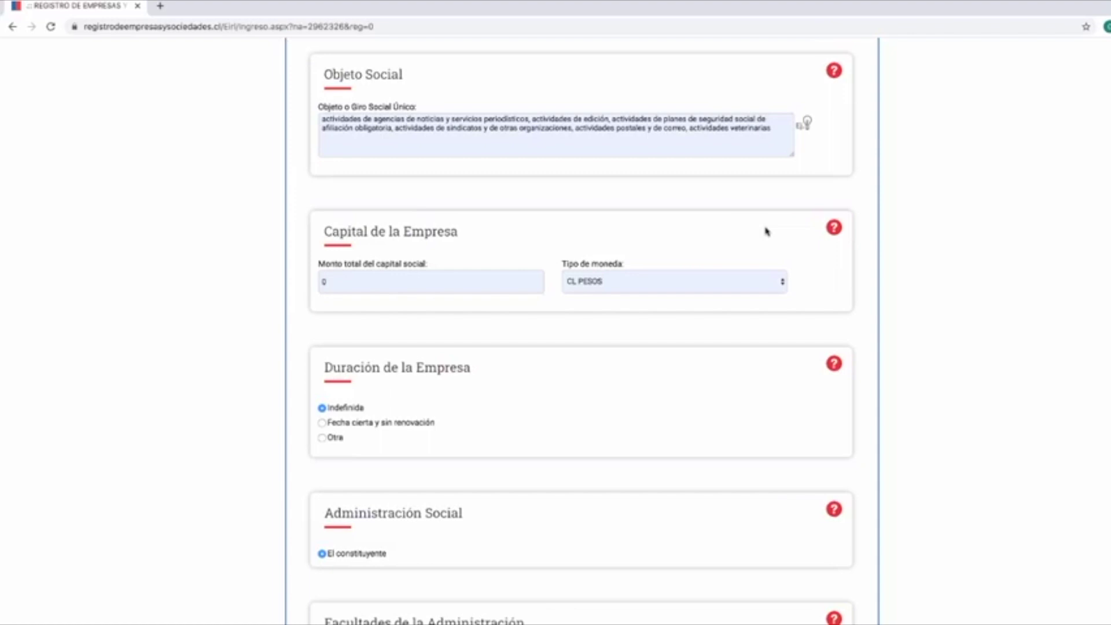
Enter a total capital of 1.000.000 with CL PESOS as the currency.
key("Tab")
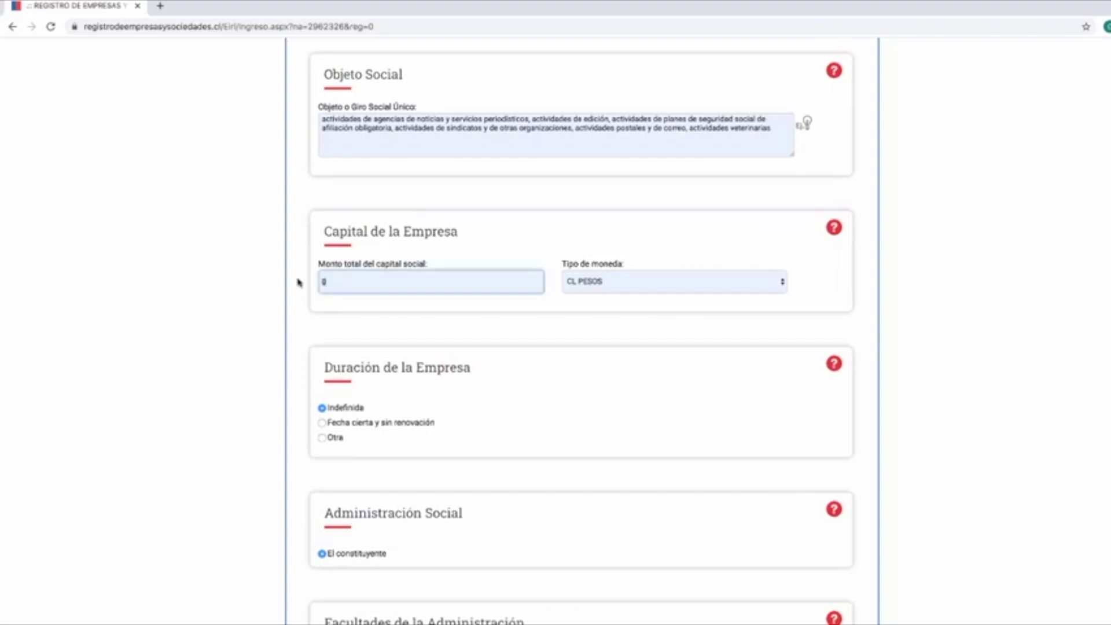
type("1.000.000")
left_click(728, 280)
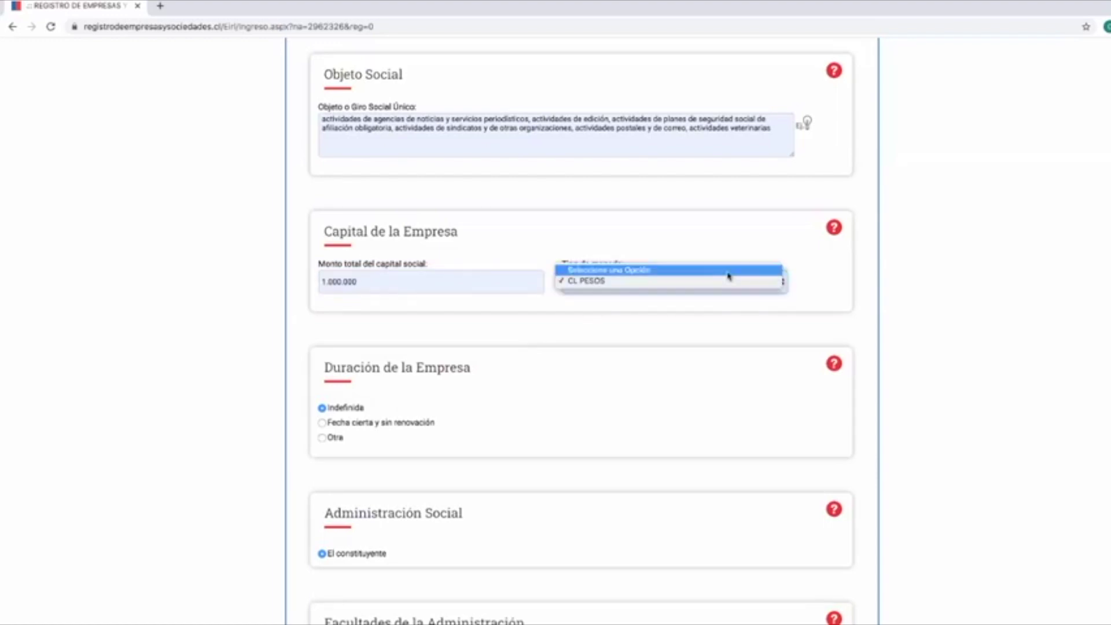
left_click(728, 276)
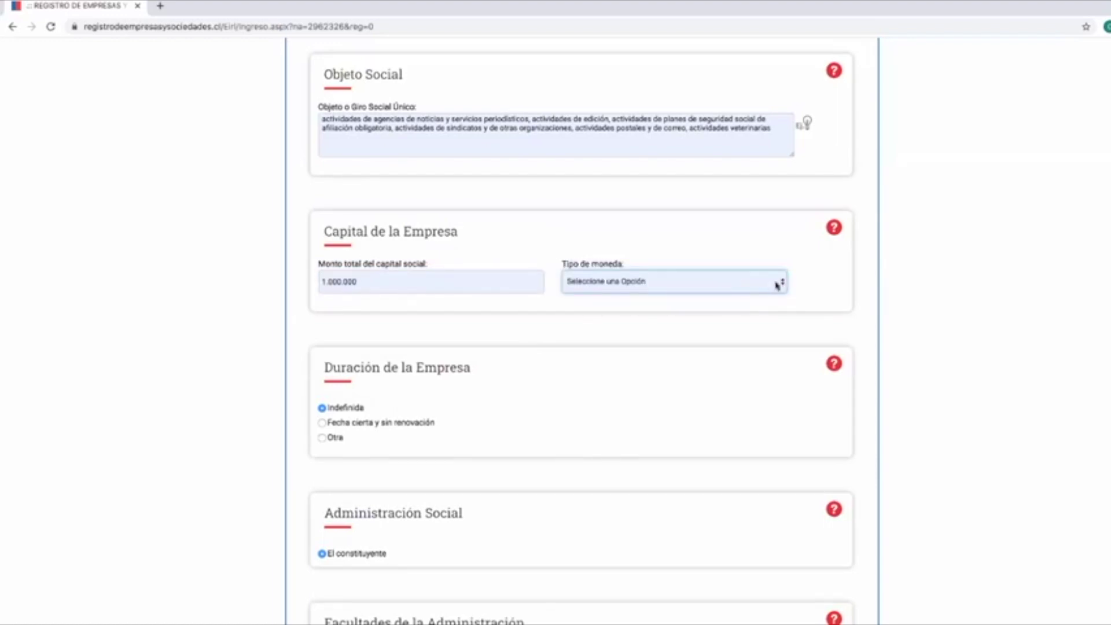
left_click(719, 296)
key("Down")
key("Return")
scroll(666, 328, "down", 1)
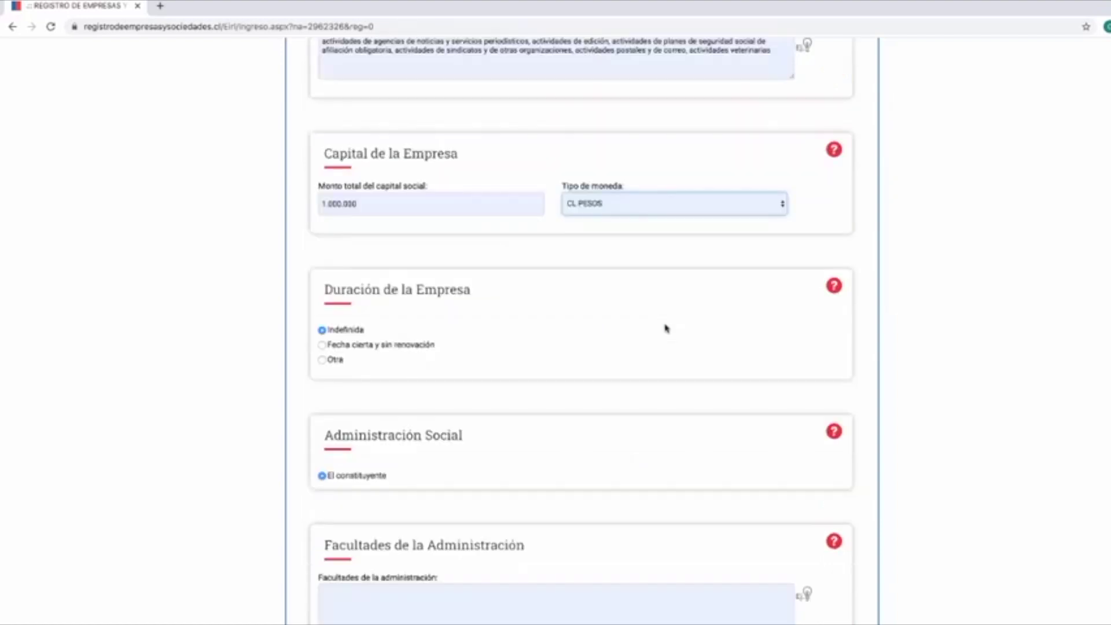
scroll(666, 329, "down", 1)
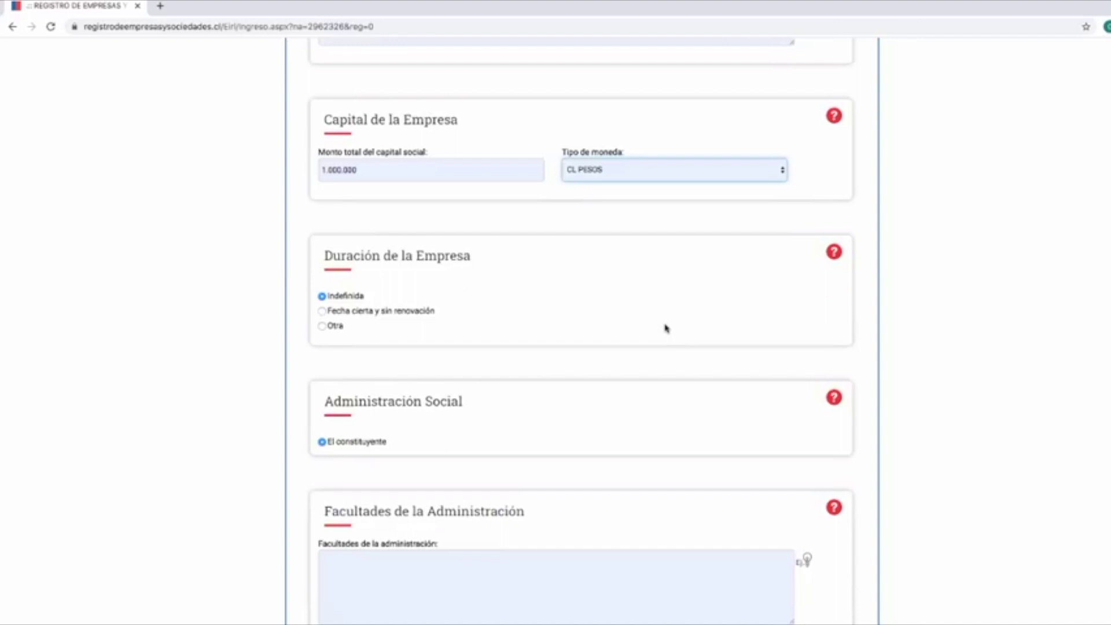
scroll(666, 328, "down", 1)
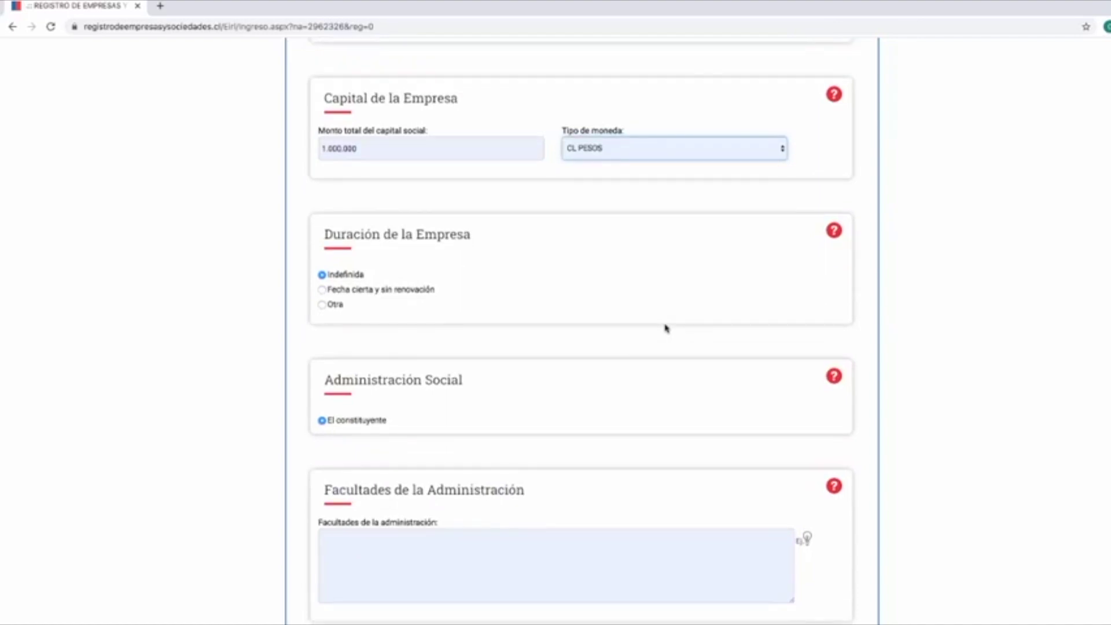
scroll(667, 328, "down", 1)
scroll(667, 328, "up", 2)
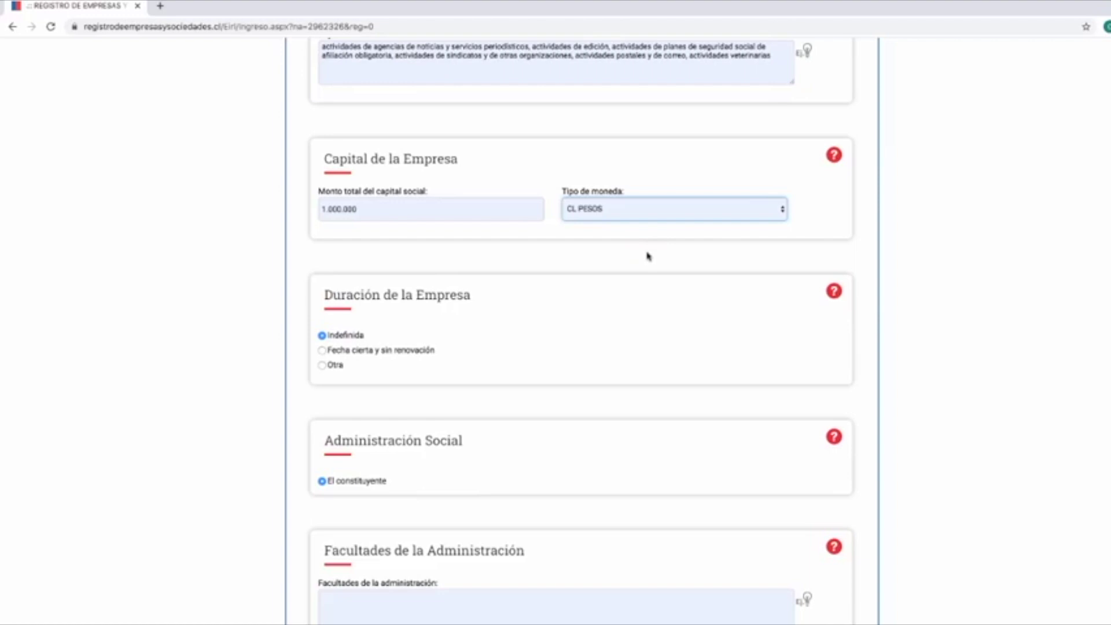
scroll(648, 257, "down", 1)
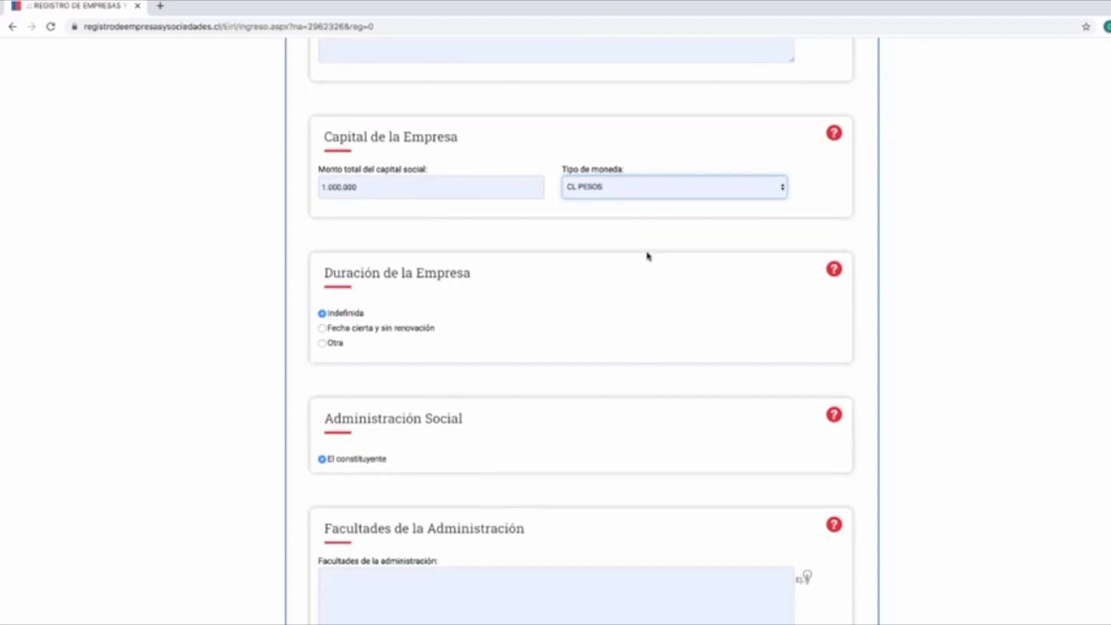
scroll(648, 257, "down", 2)
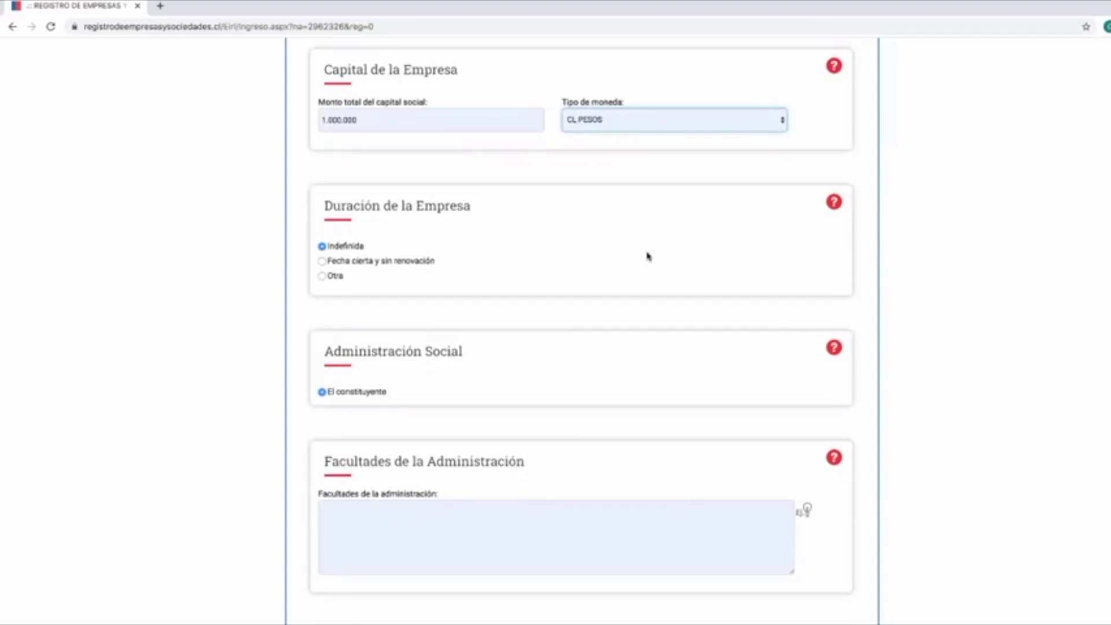
scroll(649, 256, "up", 2)
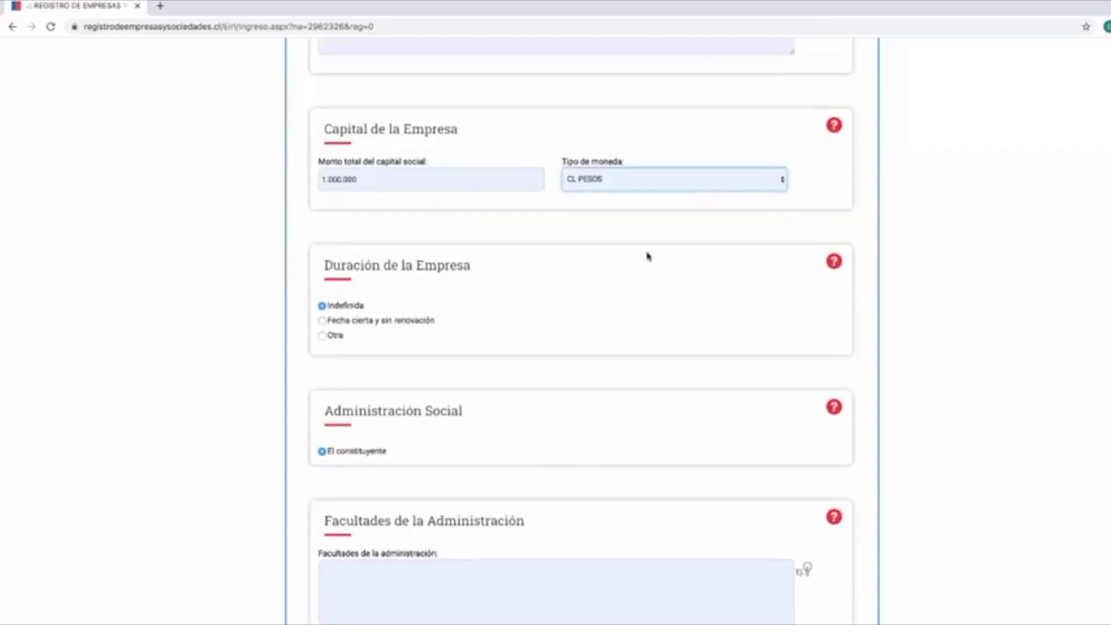
scroll(649, 256, "up", 1)
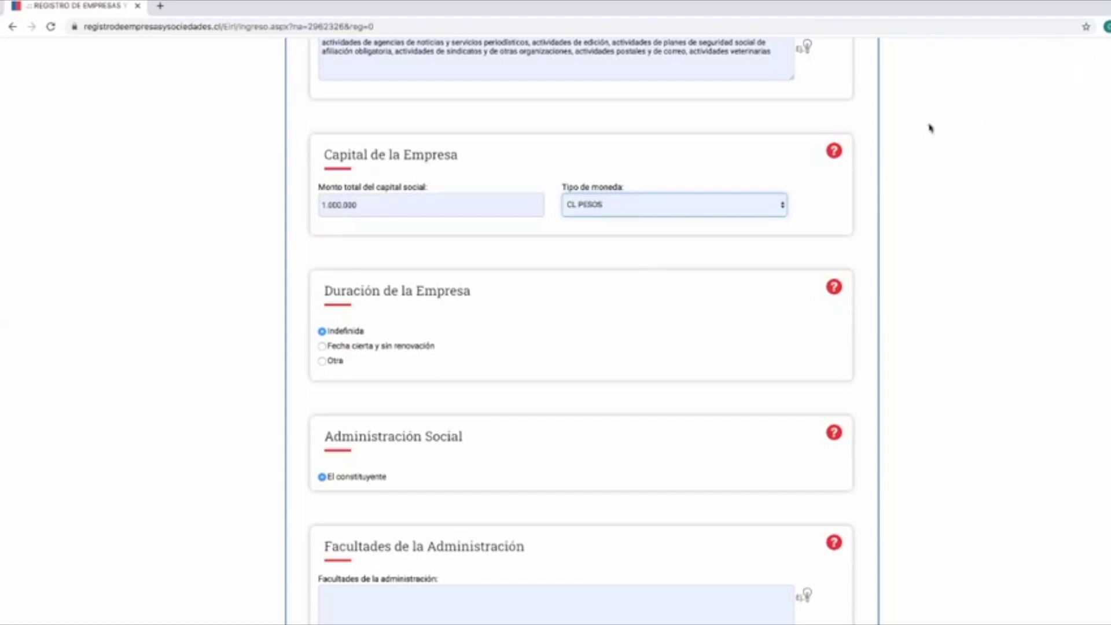
scroll(895, 181, "down", 2)
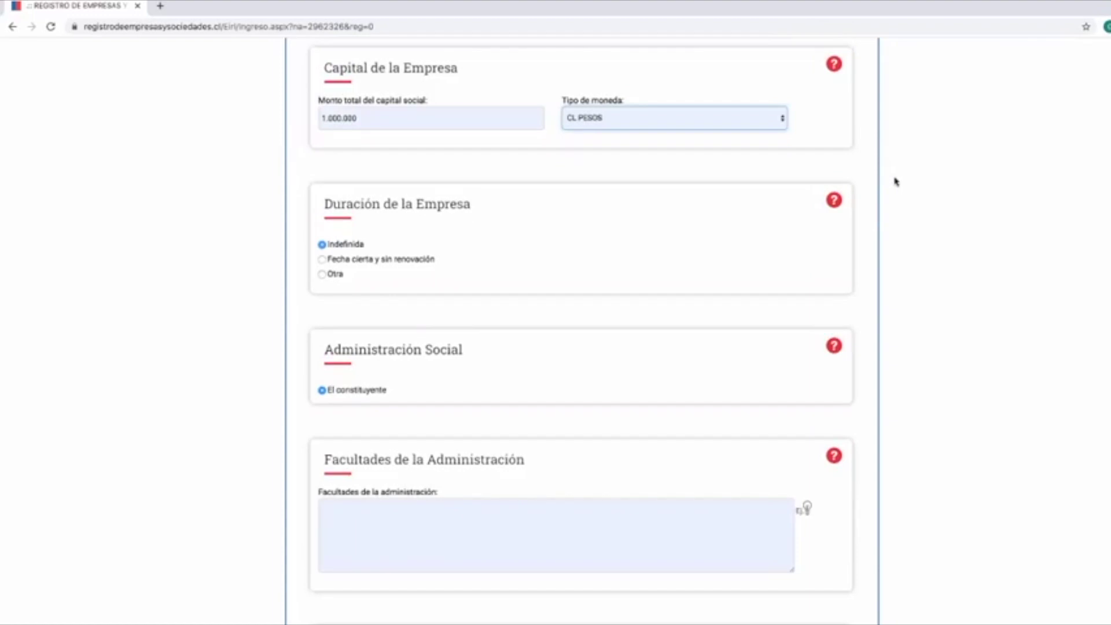
scroll(896, 182, "up", 1)
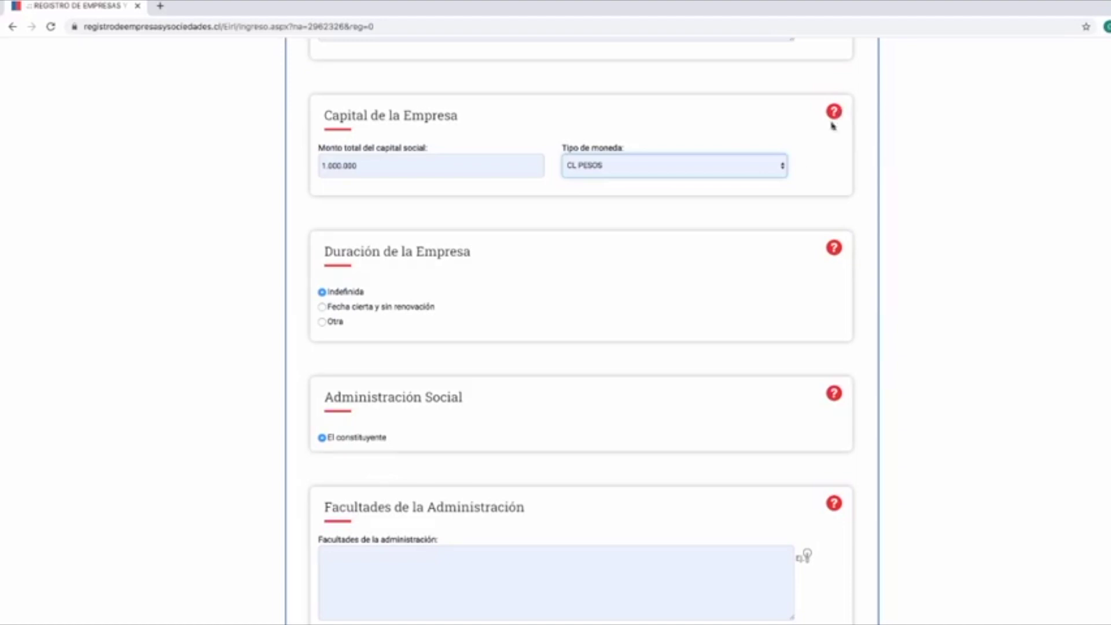
left_click(834, 112)
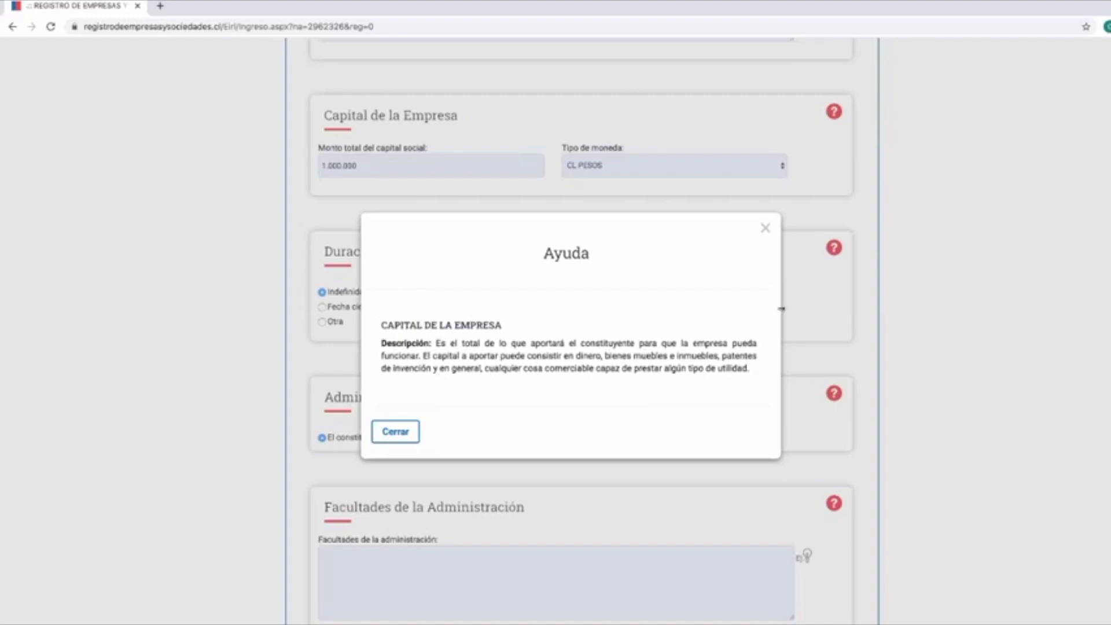
left_click(765, 232)
Try Fecha cierta y sin renovación, then set the company duration back to Indefinida.
scroll(762, 247, "down", 1)
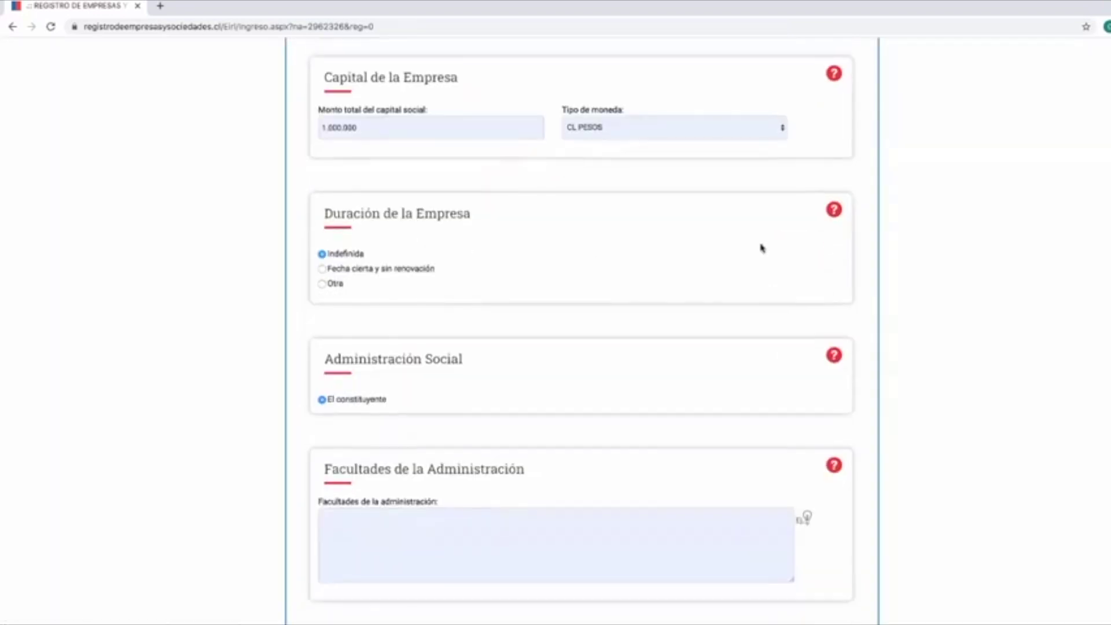
scroll(761, 248, "up", 1)
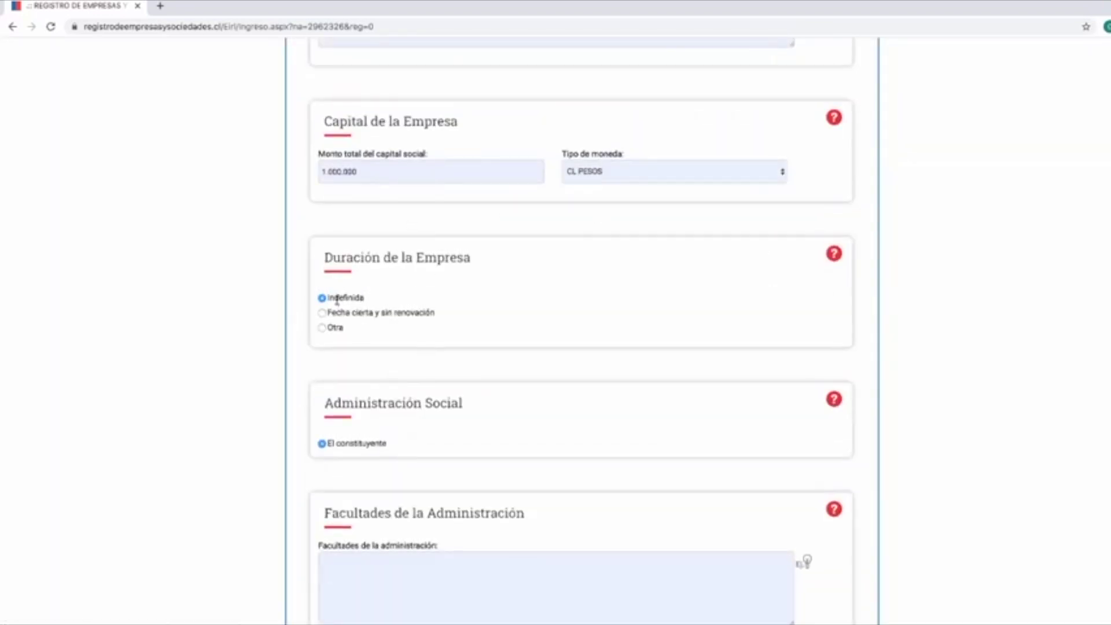
left_click(323, 313)
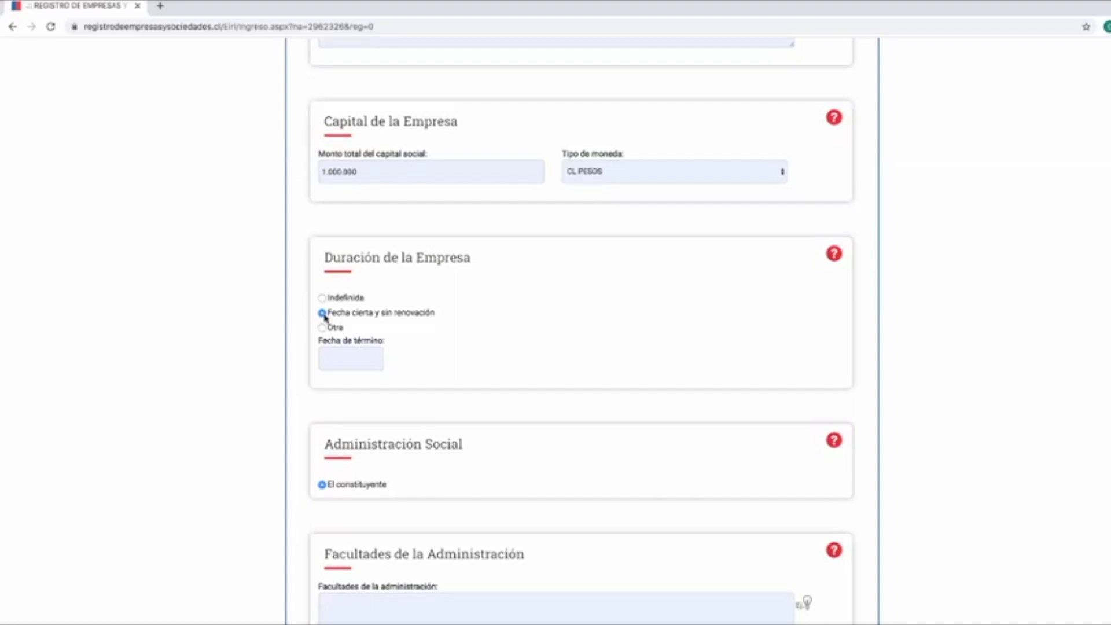
left_click(323, 298)
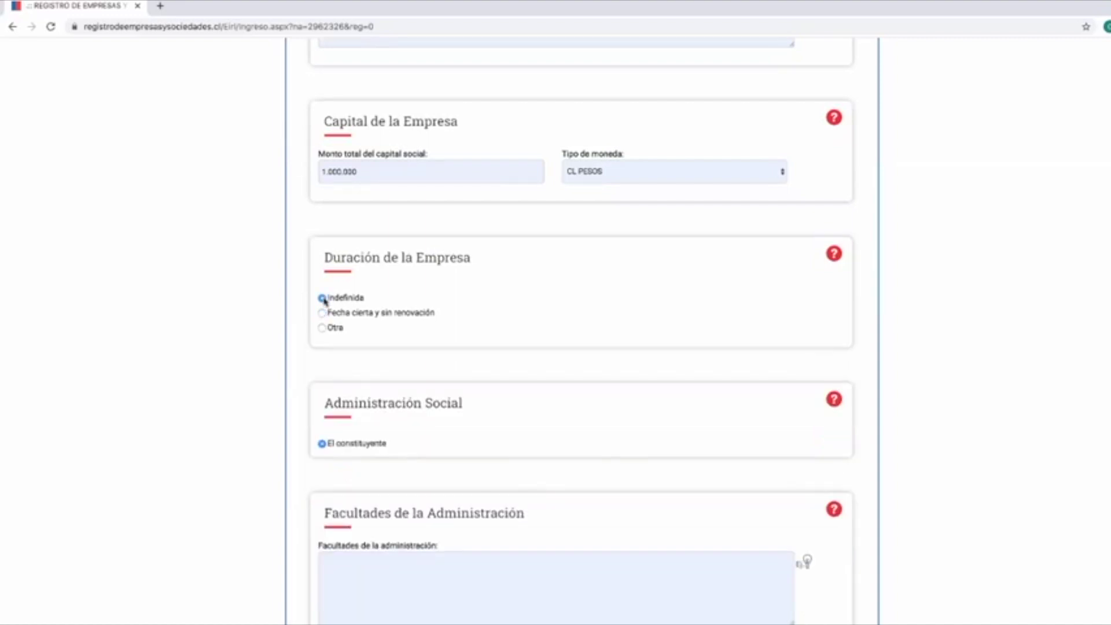
Open the Ayuda explanation for Facultades de la Administración.
scroll(324, 299, "down", 3)
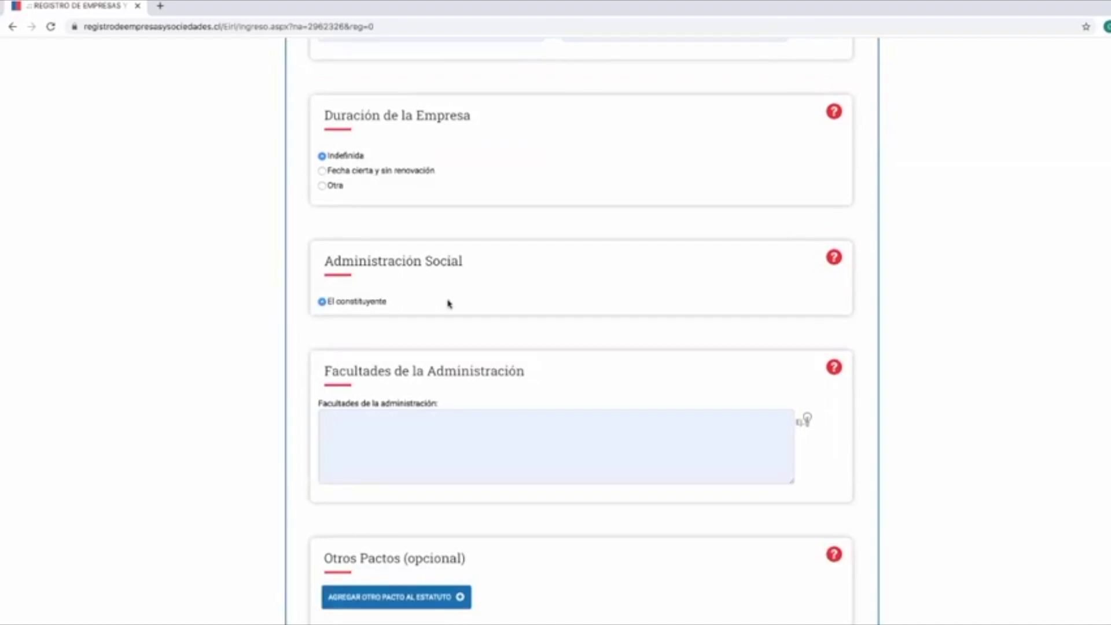
scroll(449, 303, "down", 2)
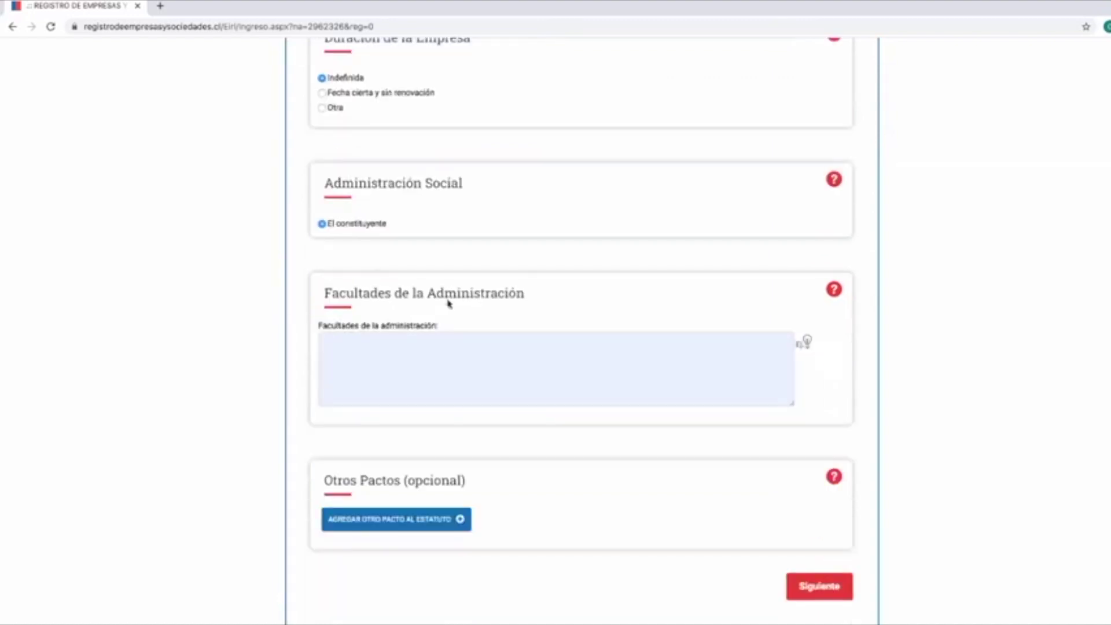
left_click(451, 339)
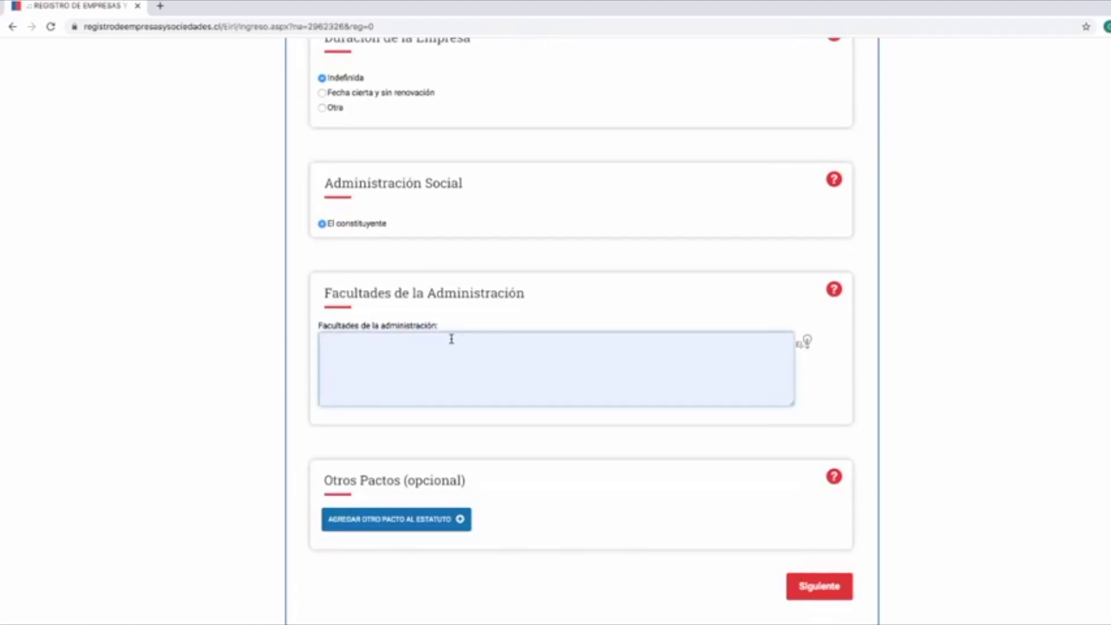
scroll(451, 340, "down", 1)
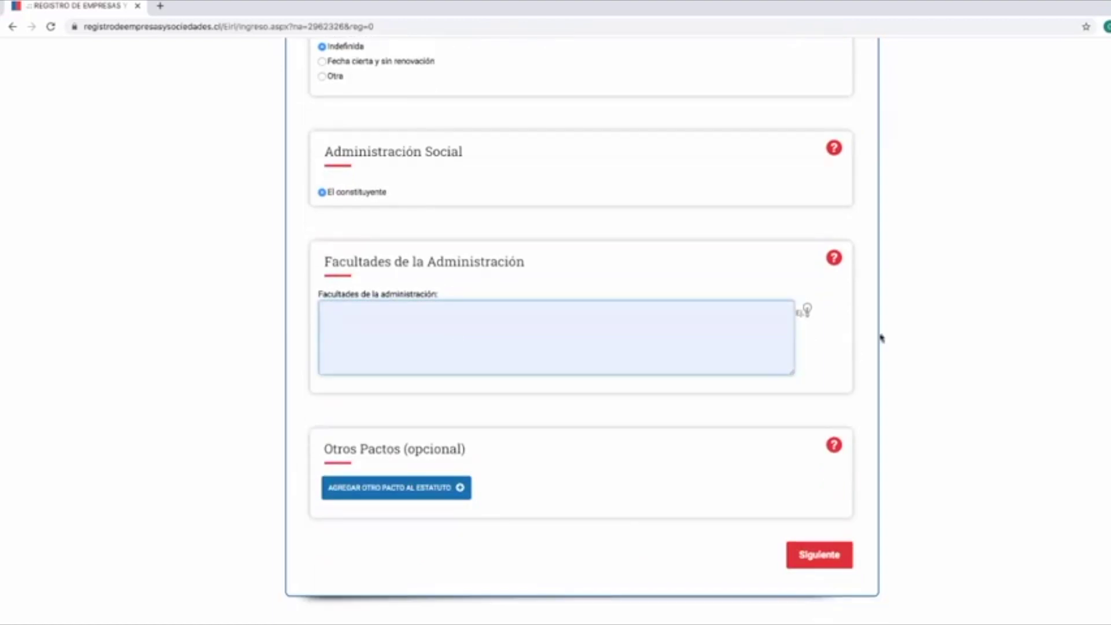
left_click(834, 257)
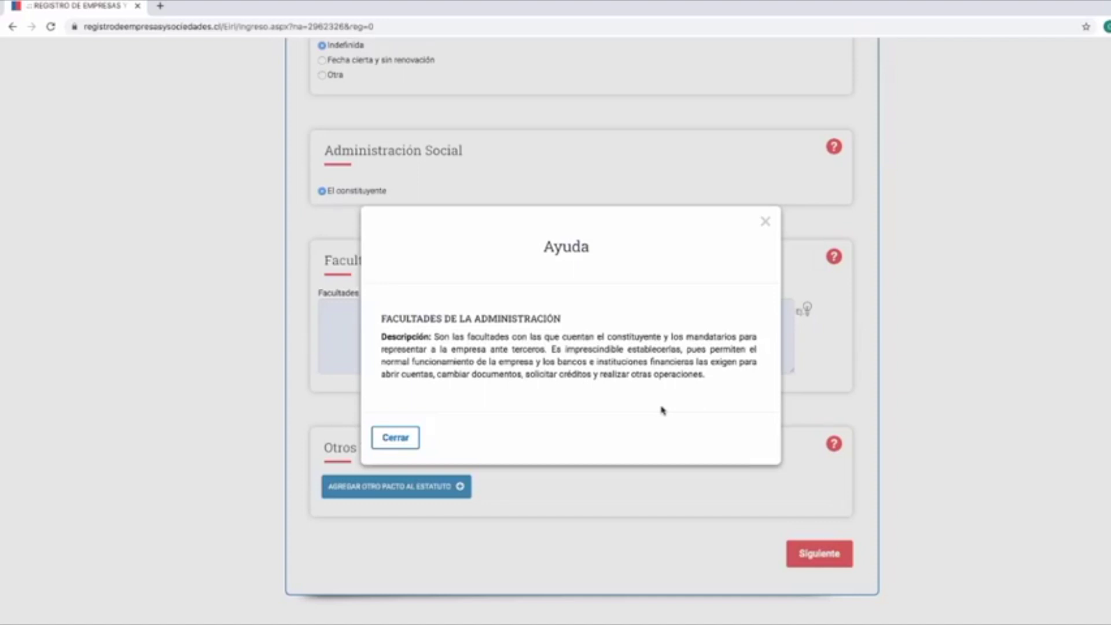
Close the Facultades de la Administración Ayuda dialog.
left_click(765, 223)
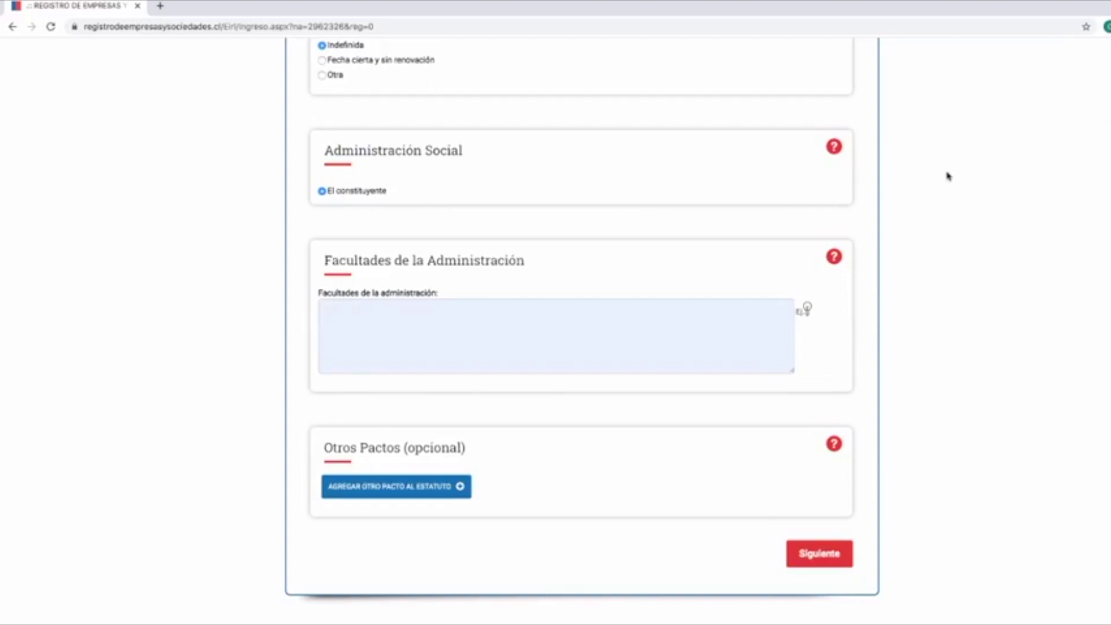
scroll(945, 174, "up", 1)
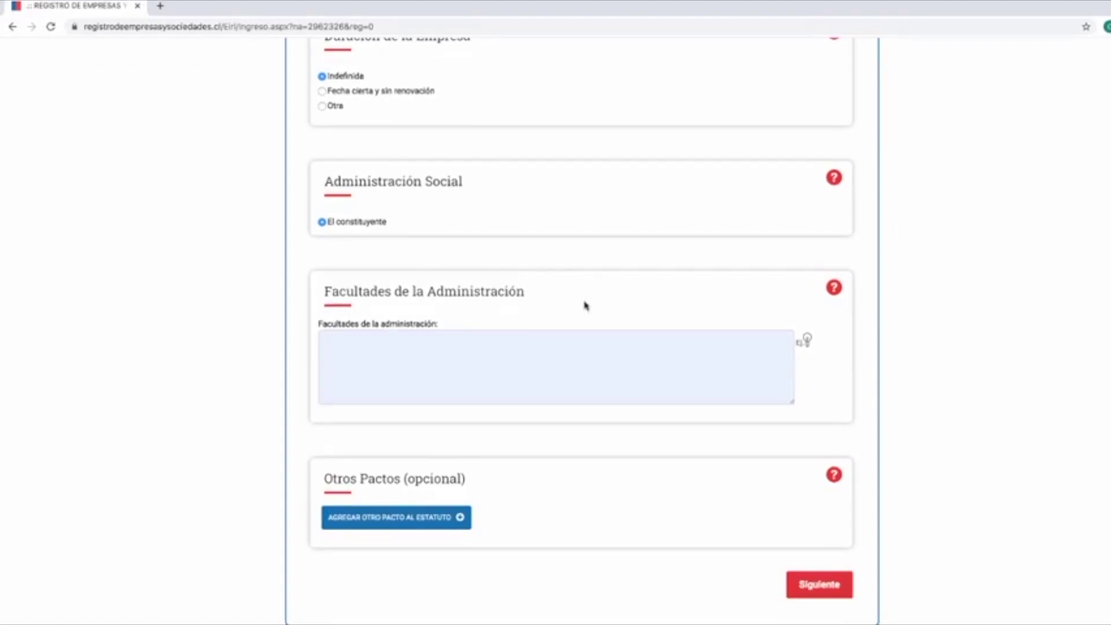
scroll(586, 306, "up", 3)
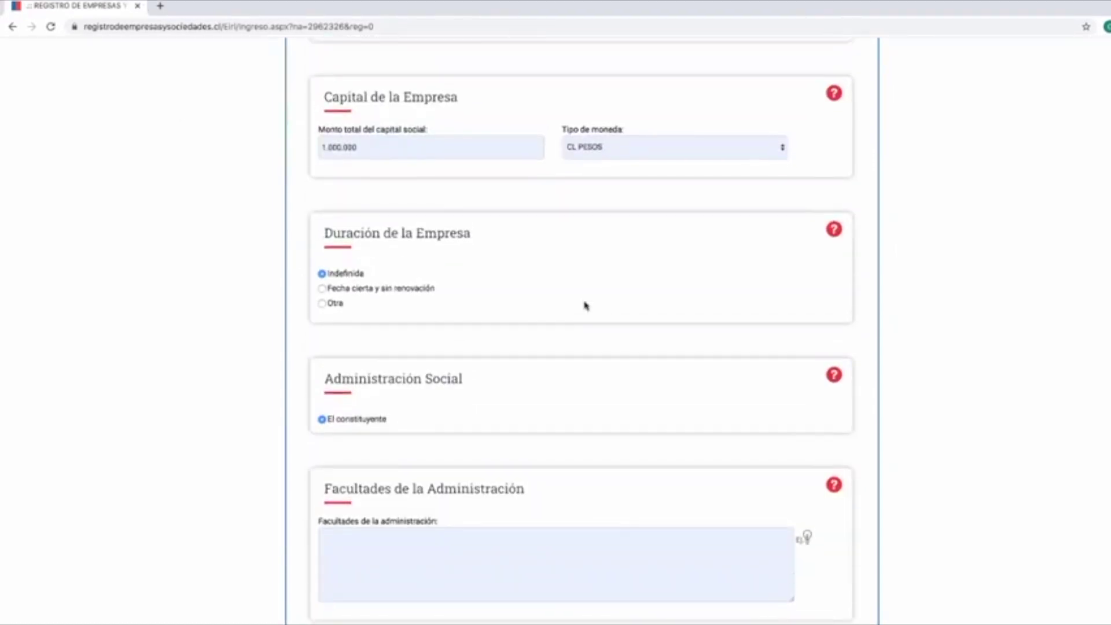
scroll(586, 306, "down", 2)
scroll(586, 306, "down", 1)
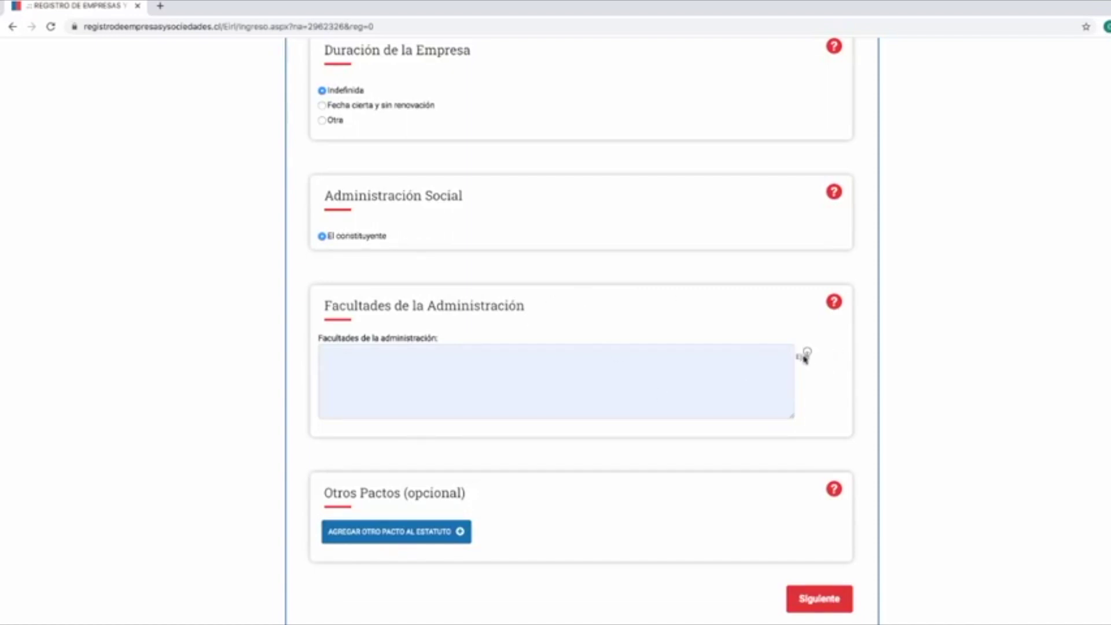
scroll(804, 358, "up", 5)
scroll(805, 359, "down", 6)
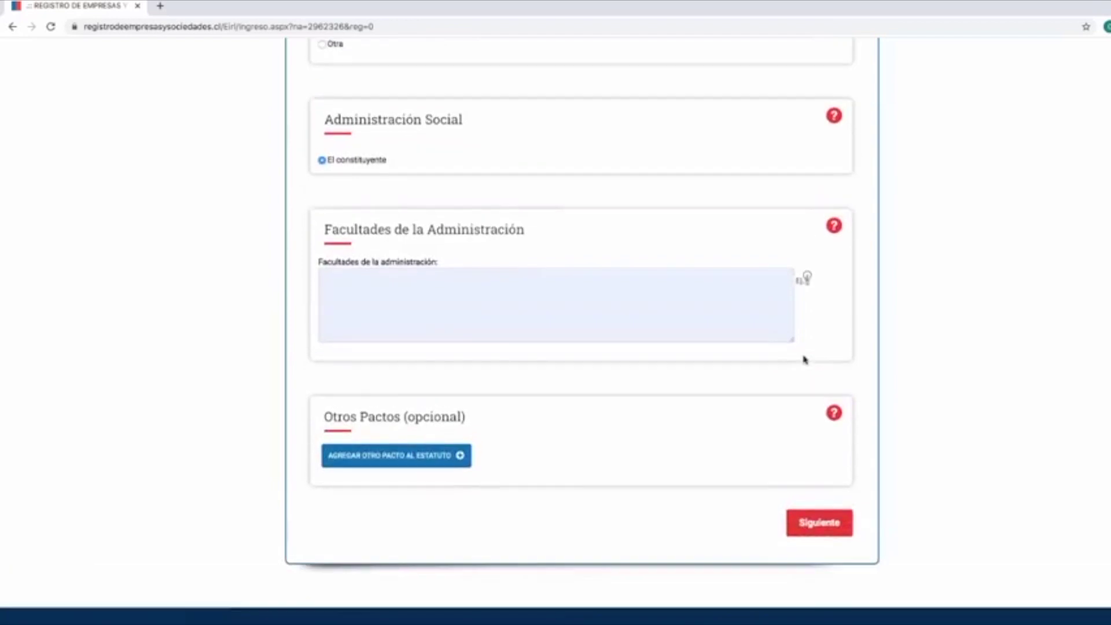
From the examples, select representation before institutions and societies, contracts, labour contracts and cheques clauses.
left_click(807, 279)
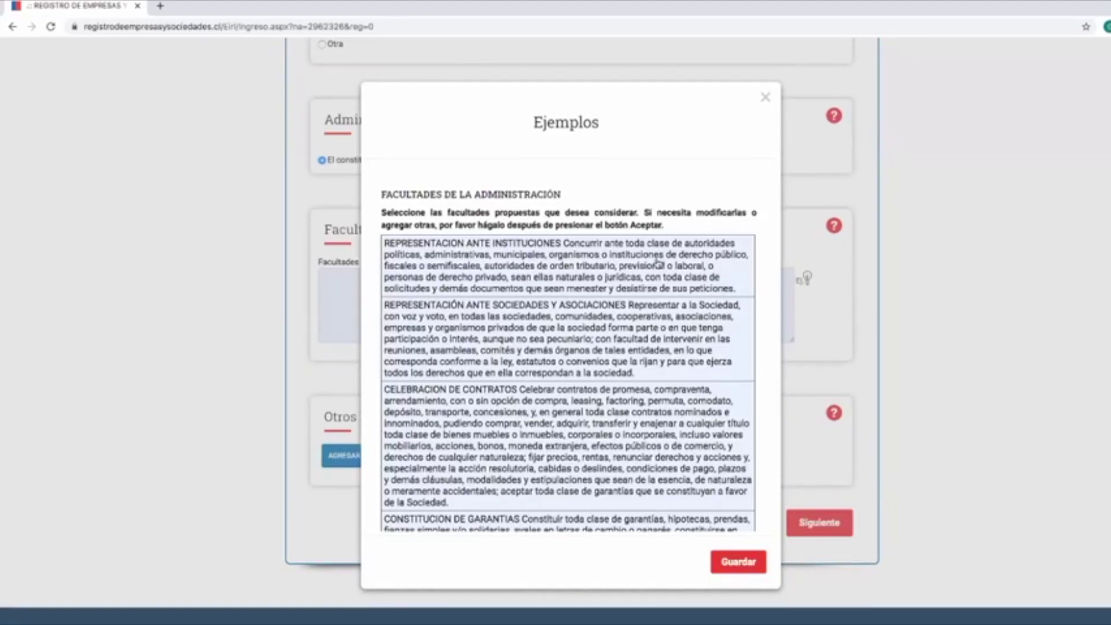
left_click(570, 263)
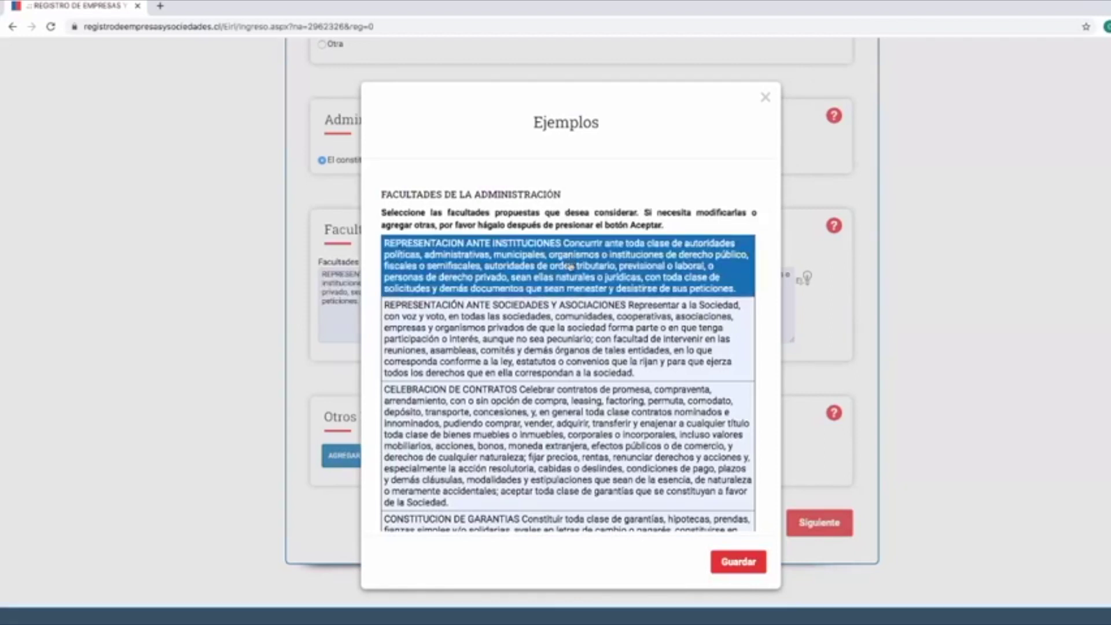
scroll(531, 357, "down", 2)
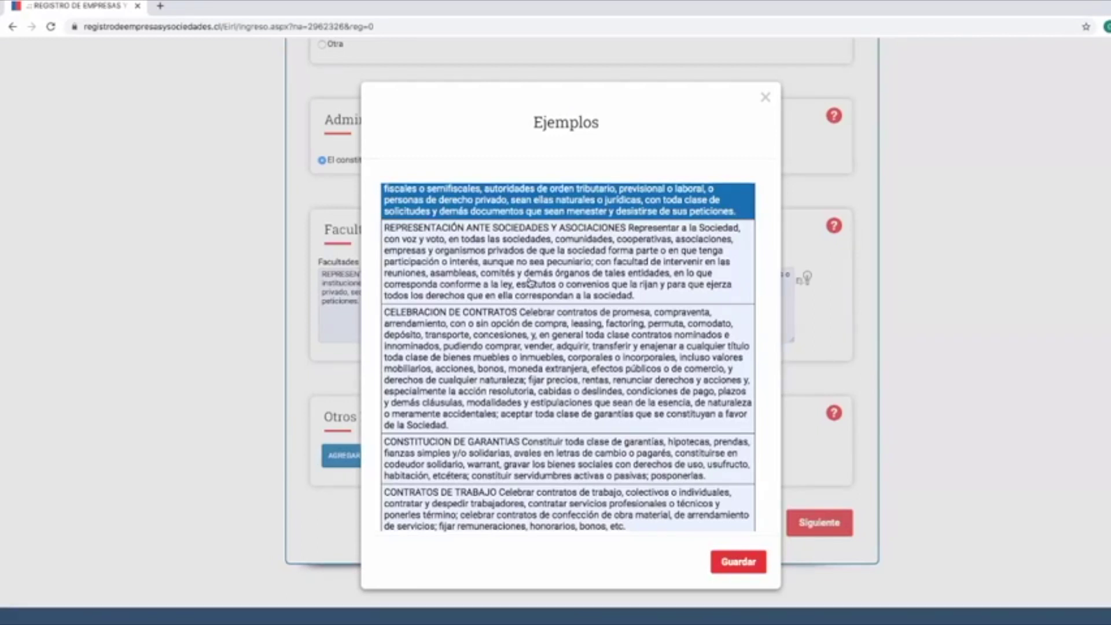
left_click(530, 282)
scroll(531, 283, "down", 1)
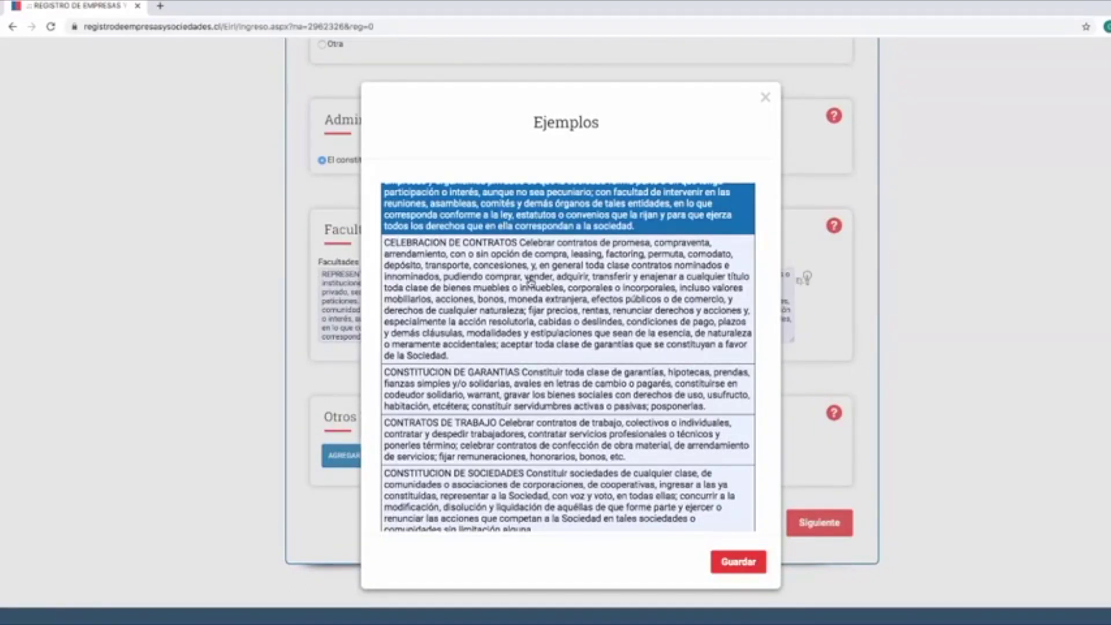
left_click(530, 283, "ctrl")
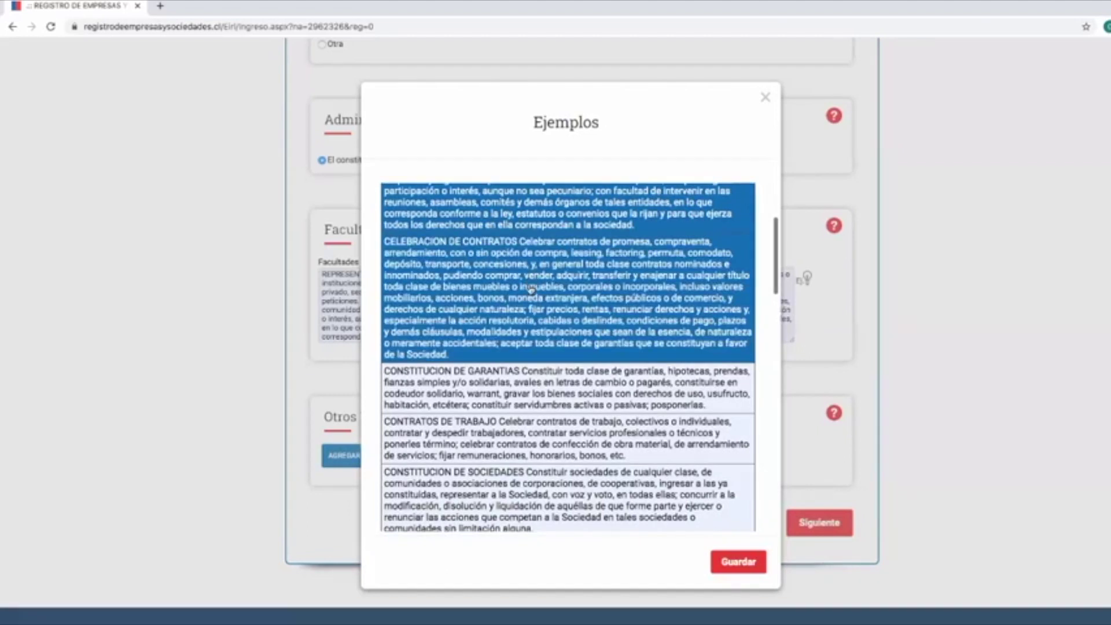
scroll(531, 288, "down", 2)
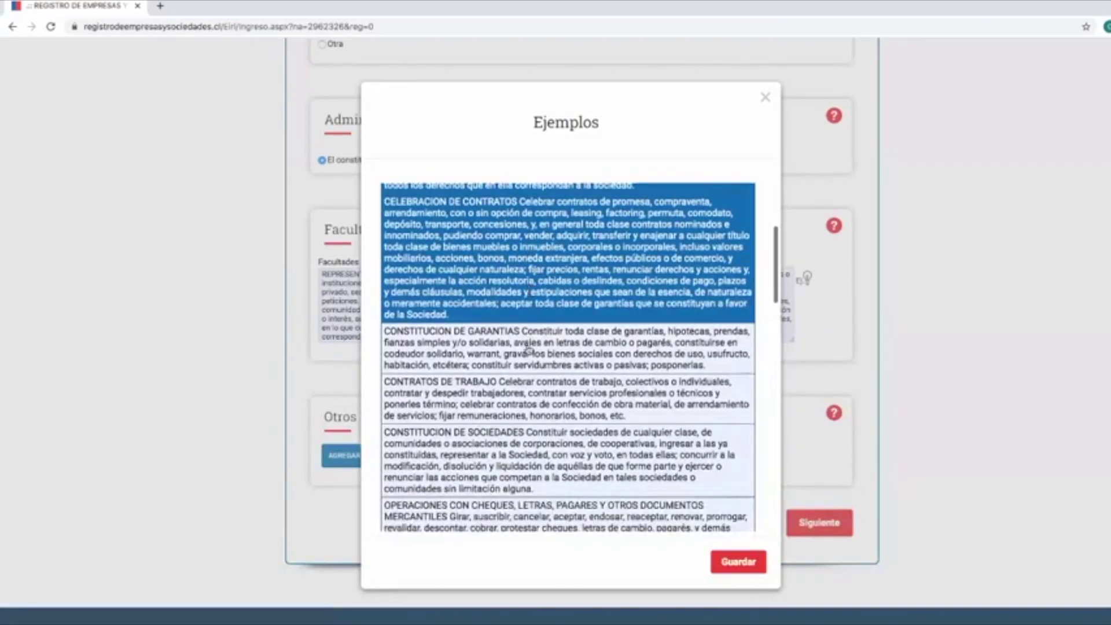
scroll(586, 326, "down", 1)
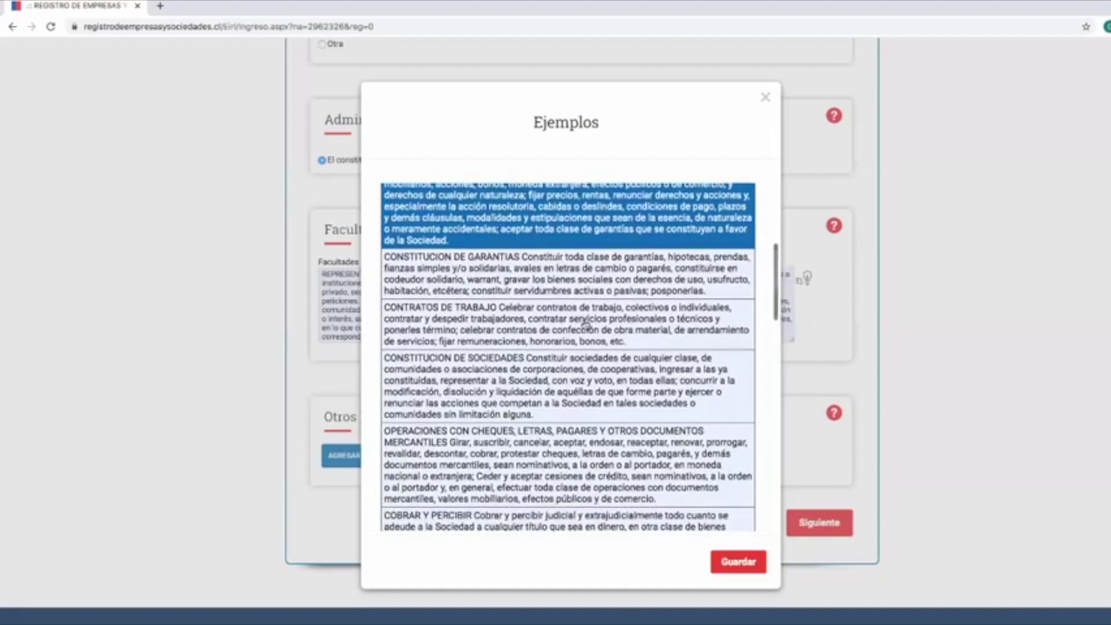
left_click(586, 325, "ctrl")
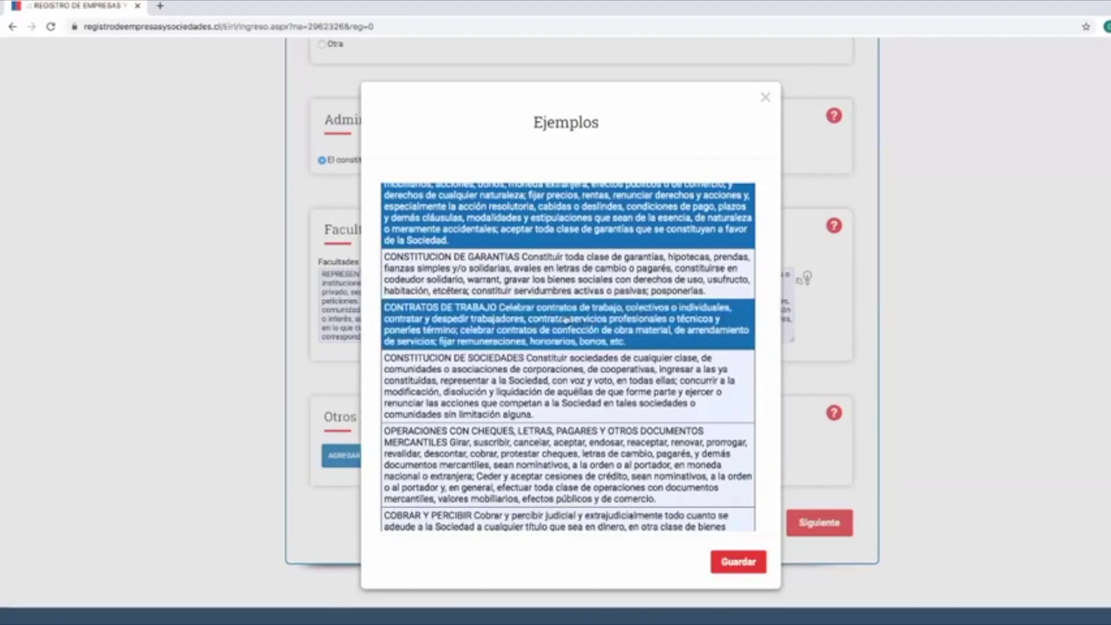
scroll(586, 325, "down", 1)
scroll(606, 305, "down", 2)
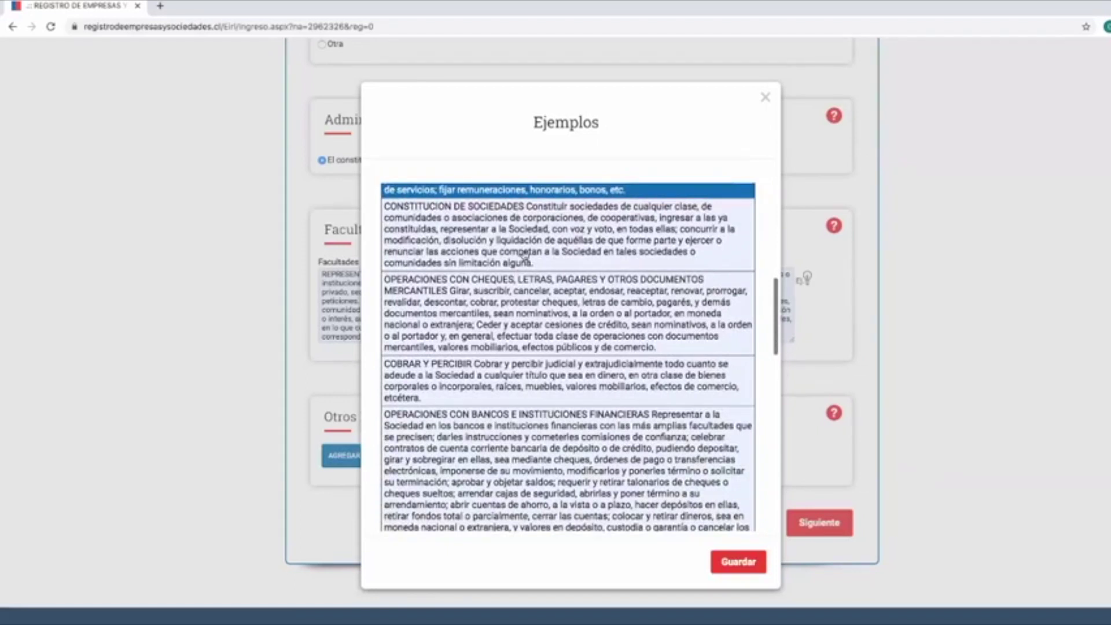
left_click(599, 273, "ctrl")
Also select Cobrar y Percibir, banks, Créditos, Registro de Marcas, Comercio Exterior and Firma de Documentos clauses.
scroll(600, 262, "down", 2)
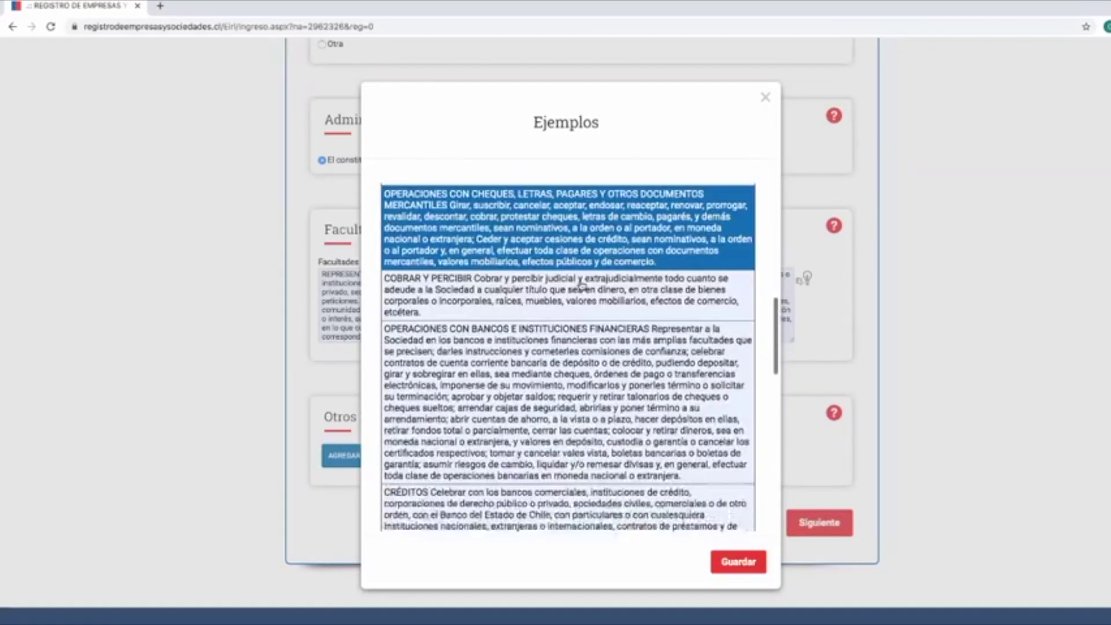
left_click(583, 285, "ctrl")
scroll(582, 285, "down", 2)
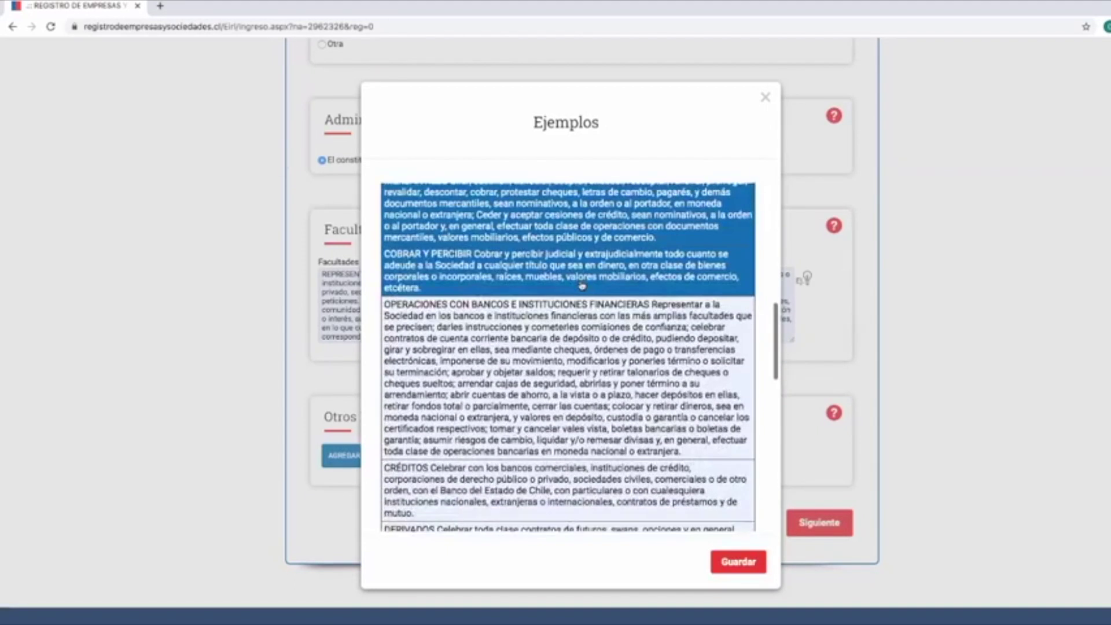
left_click(582, 285, "ctrl")
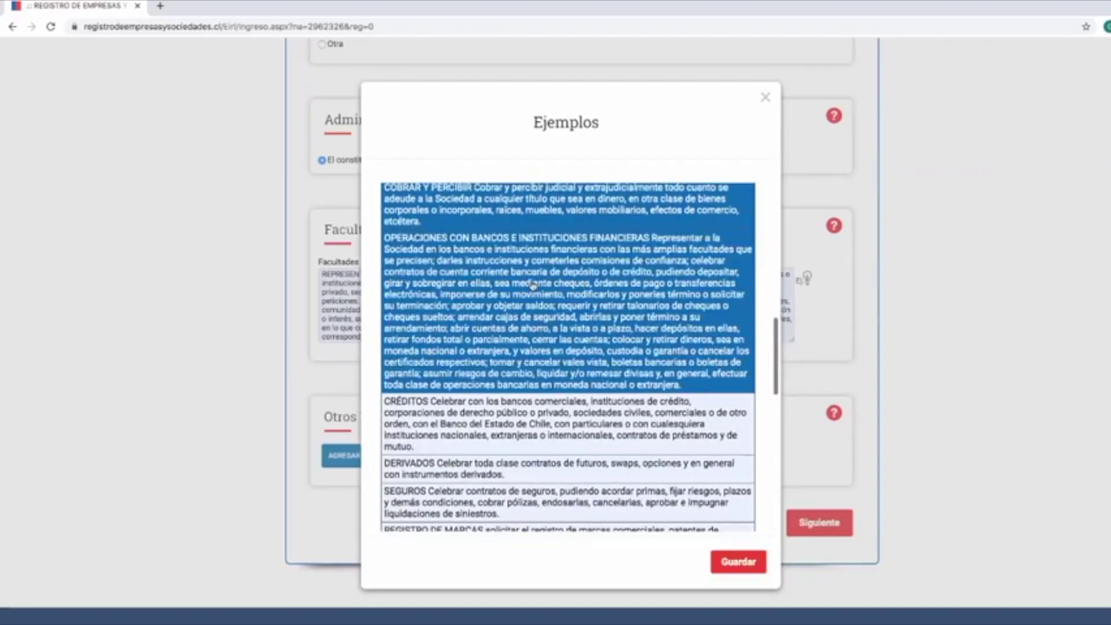
scroll(532, 285, "down", 3)
left_click(512, 320, "ctrl")
left_click(665, 431, "ctrl")
scroll(665, 431, "down", 2)
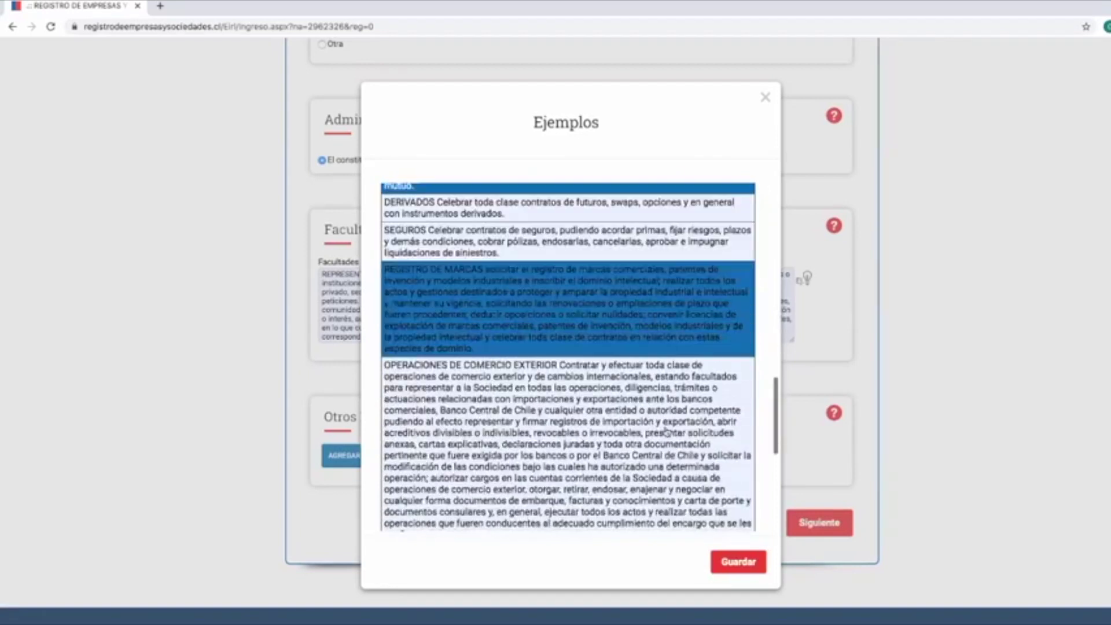
left_click(645, 393, "ctrl")
scroll(646, 392, "down", 2)
scroll(645, 392, "down", 2)
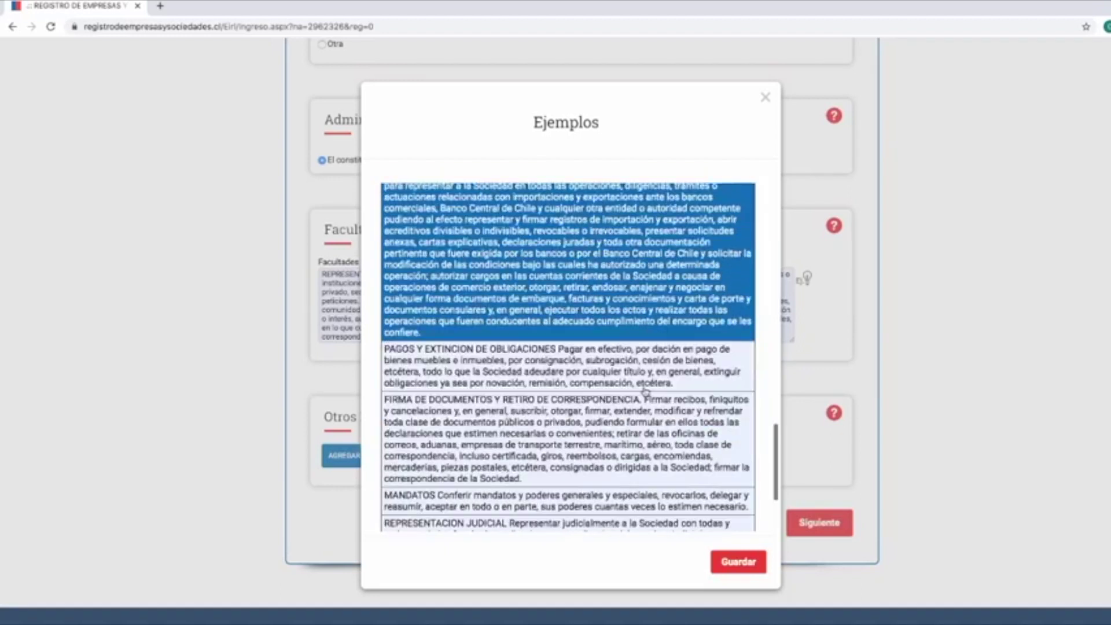
scroll(645, 392, "down", 2)
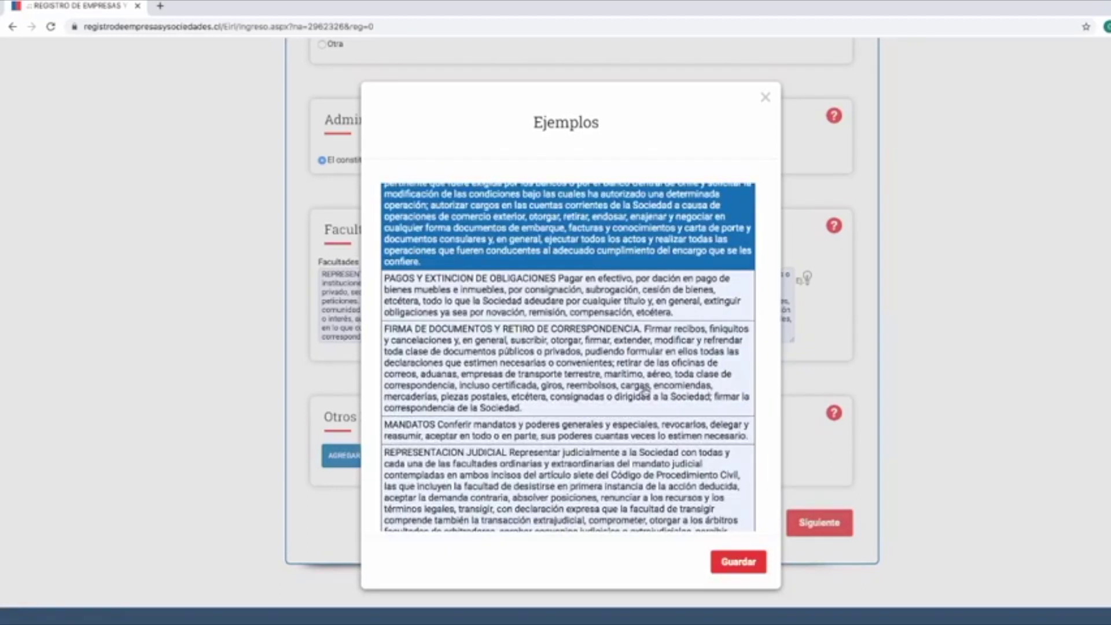
scroll(645, 392, "down", 1)
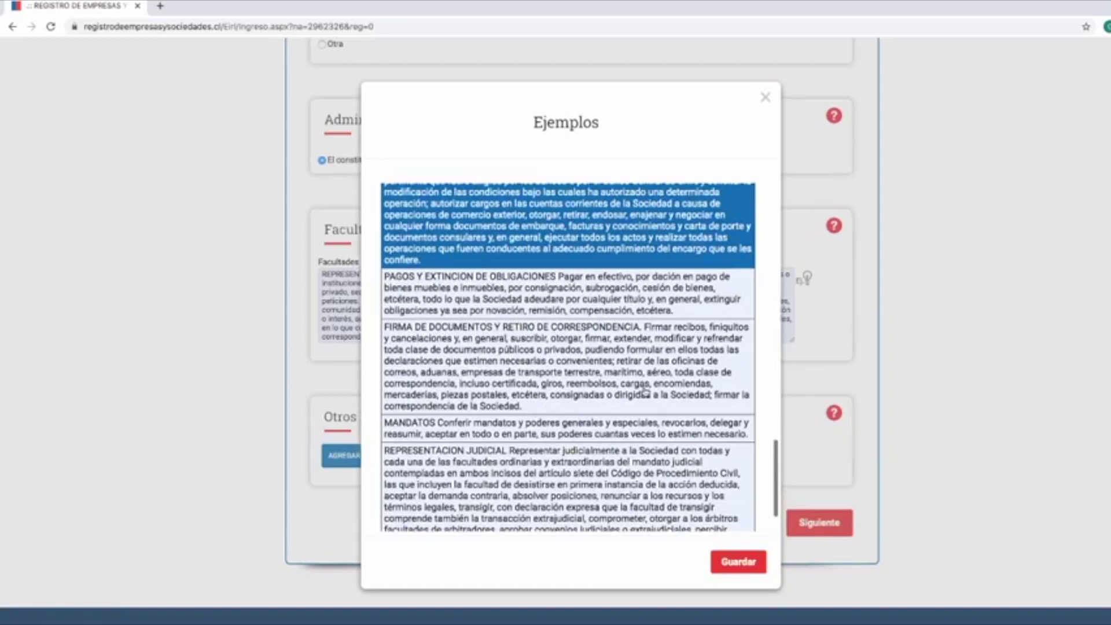
scroll(645, 392, "down", 1)
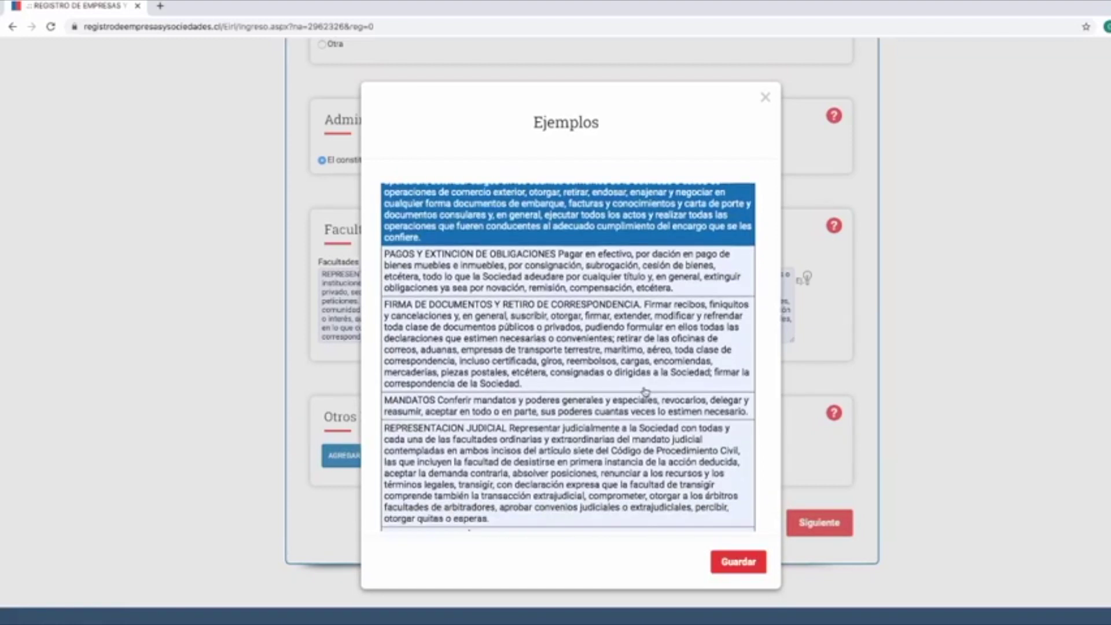
left_click(618, 337, "ctrl")
left_click(728, 557)
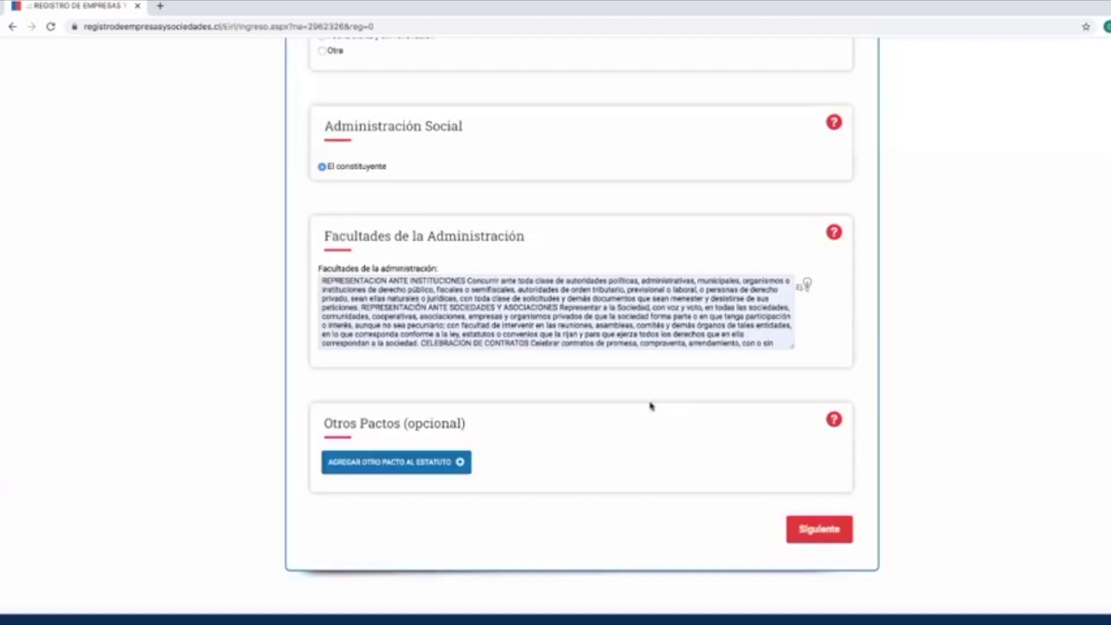
scroll(651, 406, "up", 3)
scroll(651, 407, "up", 12)
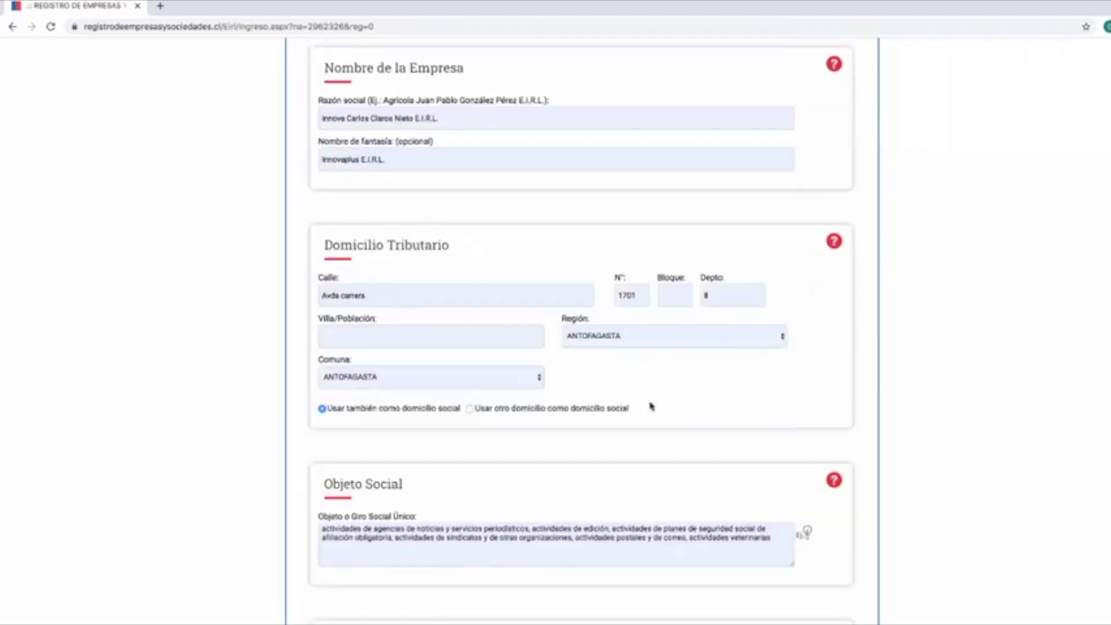
scroll(651, 407, "up", 5)
scroll(651, 407, "down", 1)
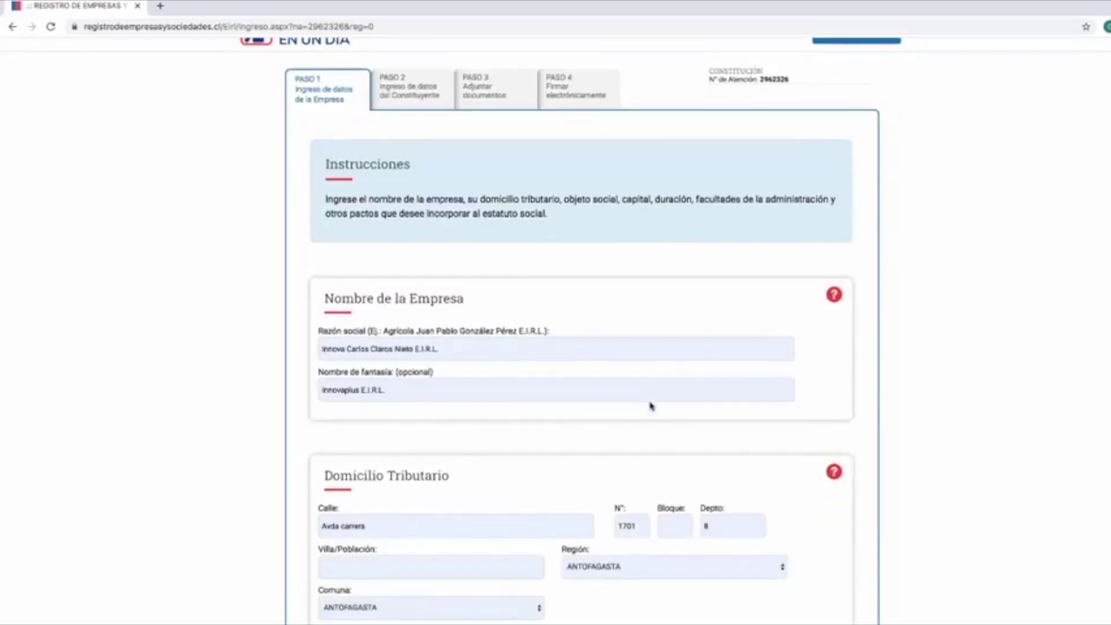
scroll(651, 407, "down", 9)
scroll(649, 402, "down", 9)
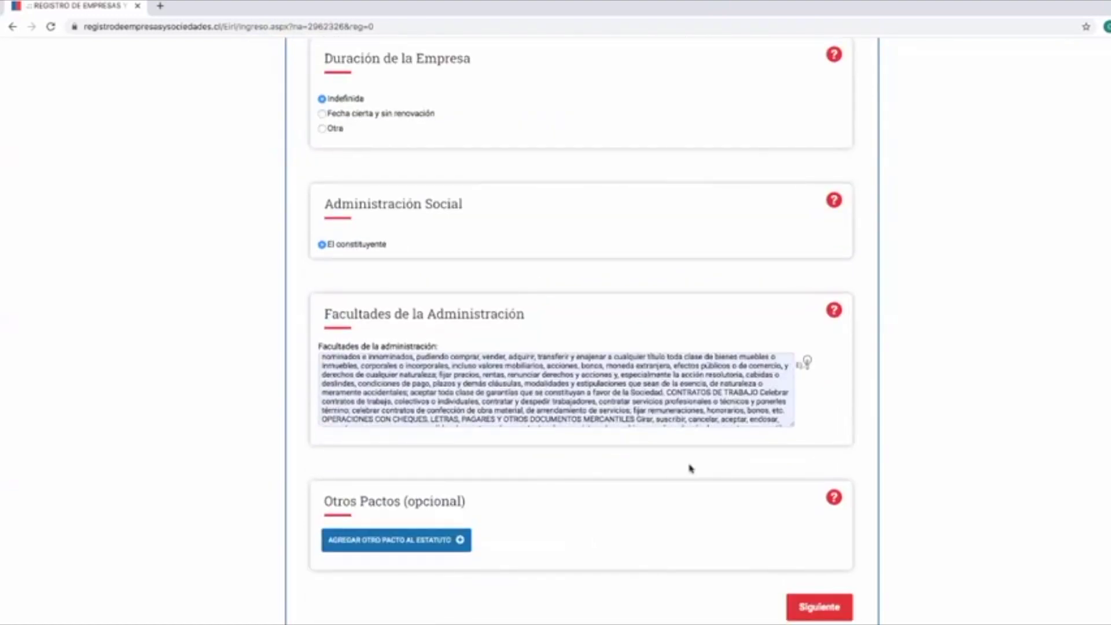
left_click(818, 613)
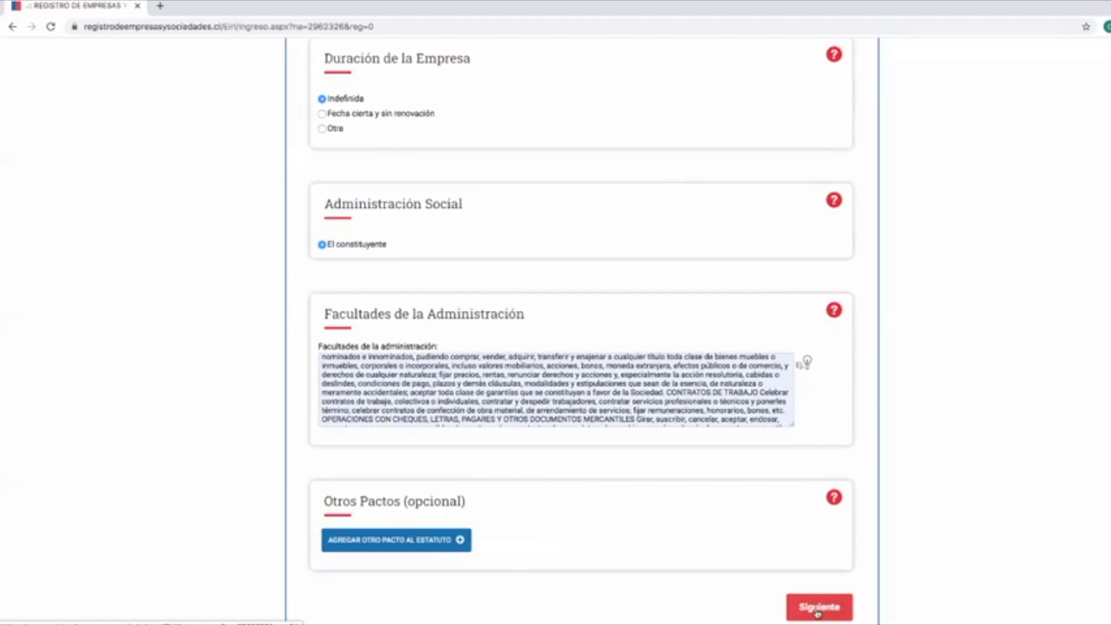
left_click(844, 609)
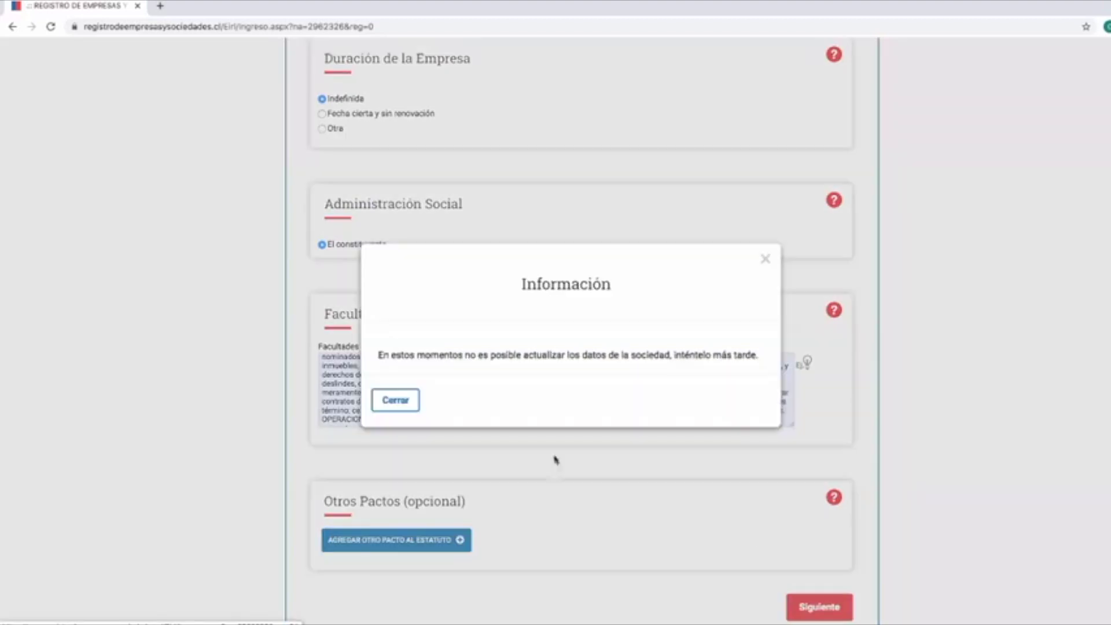
Dismiss the Información notice that data cannot be updated, then scroll back up the form.
left_click(397, 403)
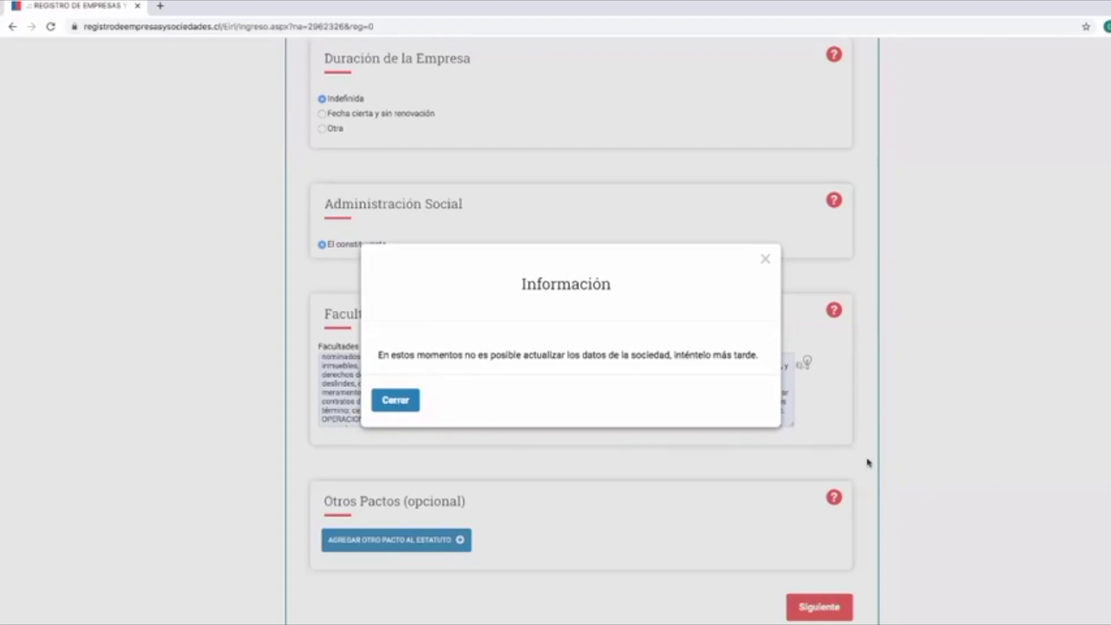
scroll(874, 474, "up", 7)
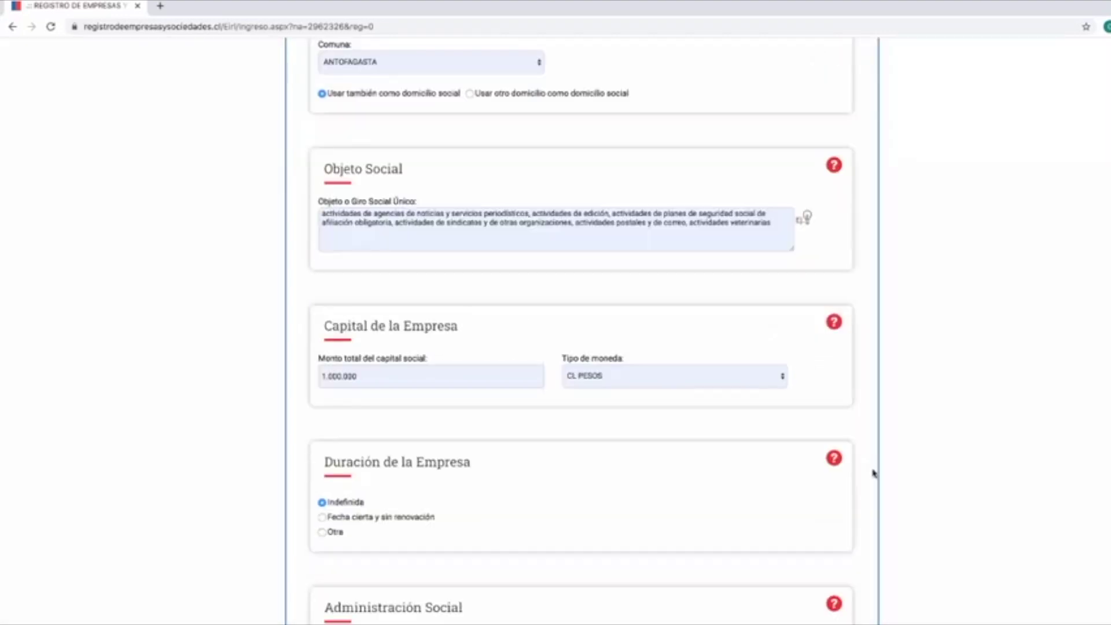
scroll(873, 473, "up", 2)
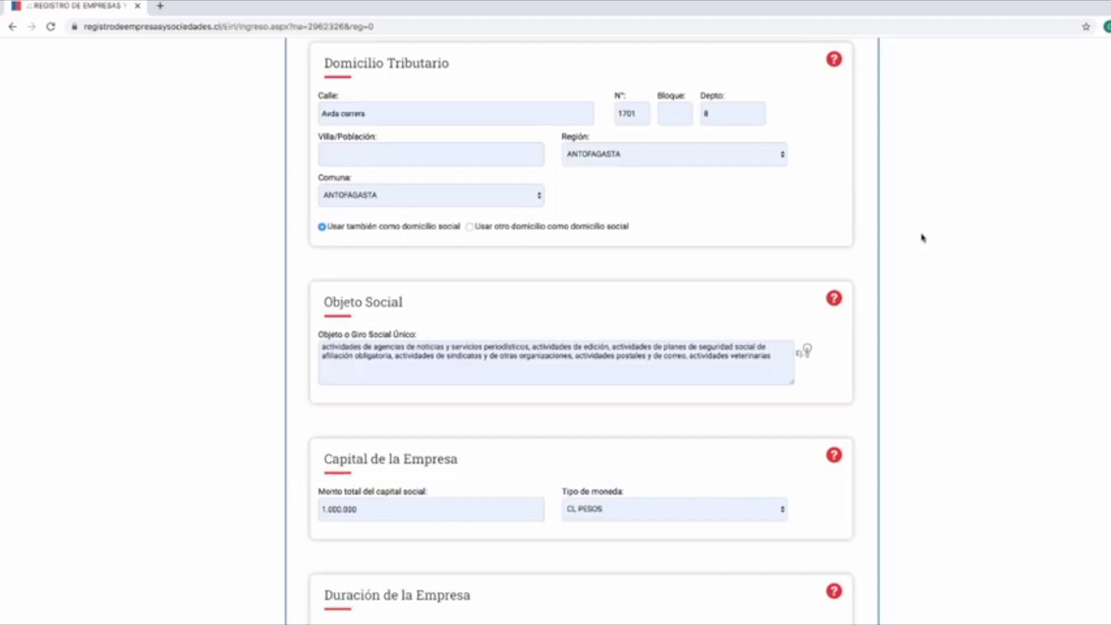
Scroll through the Paso 1 form from Nombre de la Empresa down to Otros Pactos to review it.
scroll(860, 252, "down", 1)
scroll(860, 251, "down", 7)
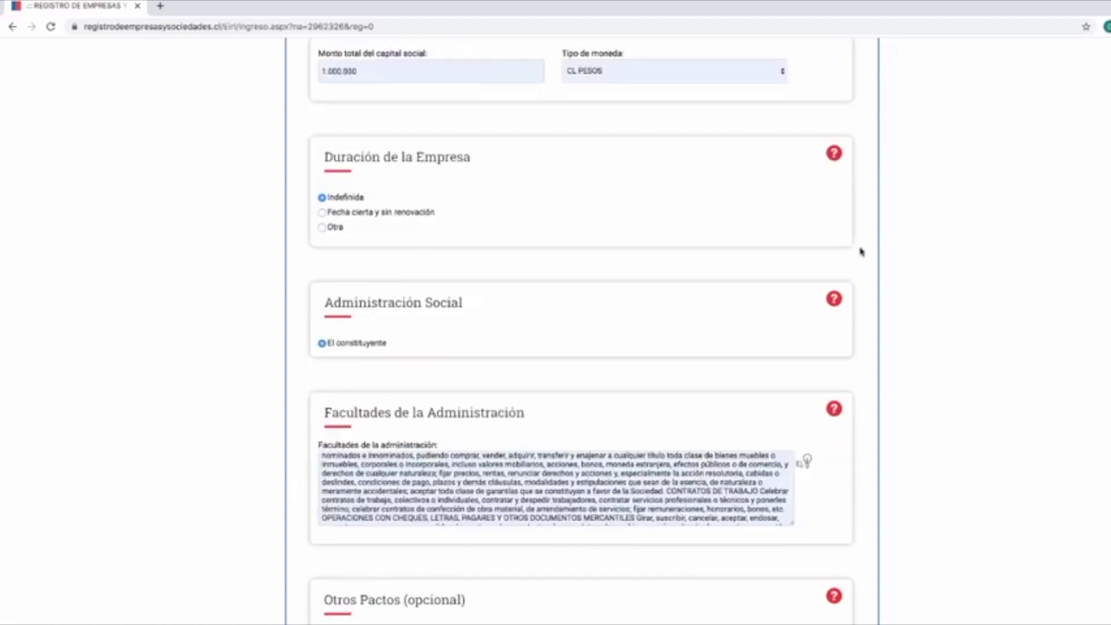
scroll(861, 252, "down", 2)
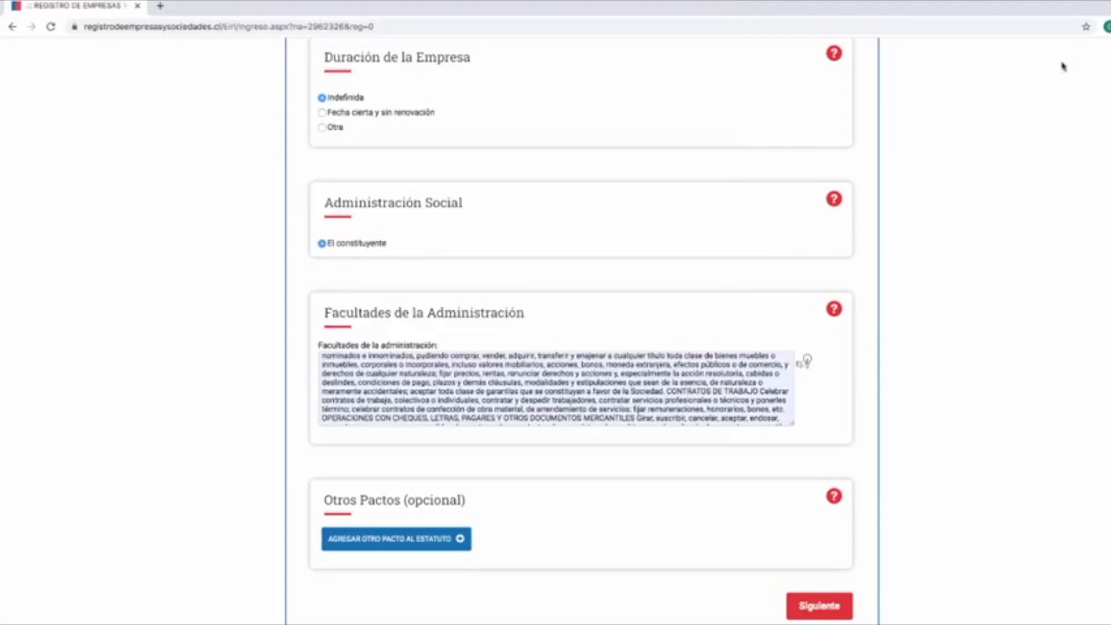
scroll(762, 174, "up", 20)
scroll(1017, 68, "down", 3)
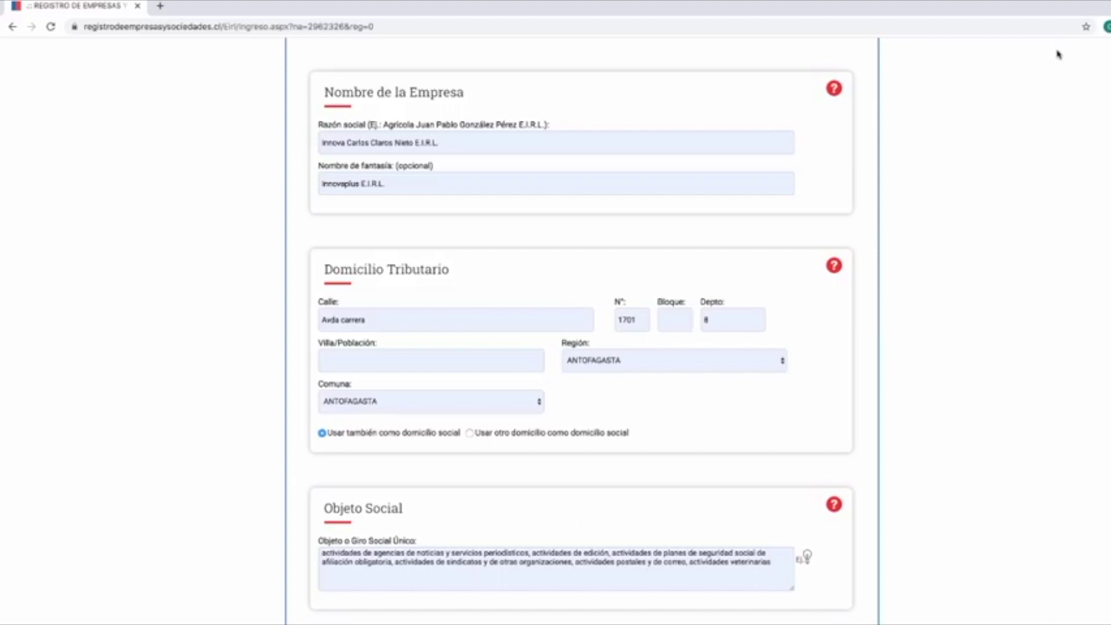
scroll(731, 185, "down", 3)
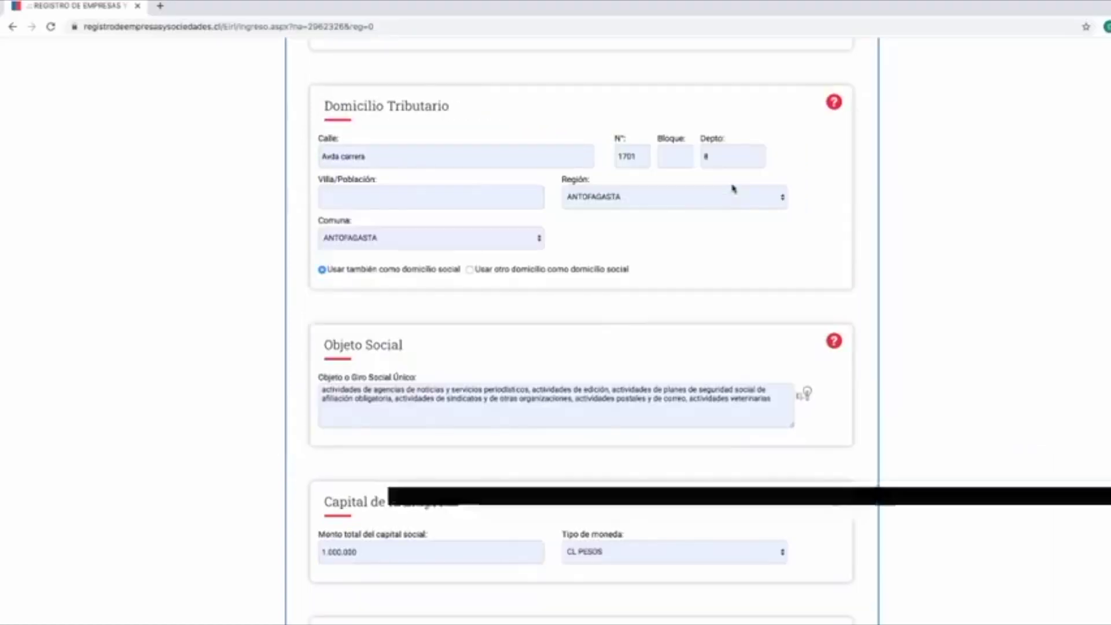
scroll(417, 278, "down", 3)
scroll(457, 299, "down", 3)
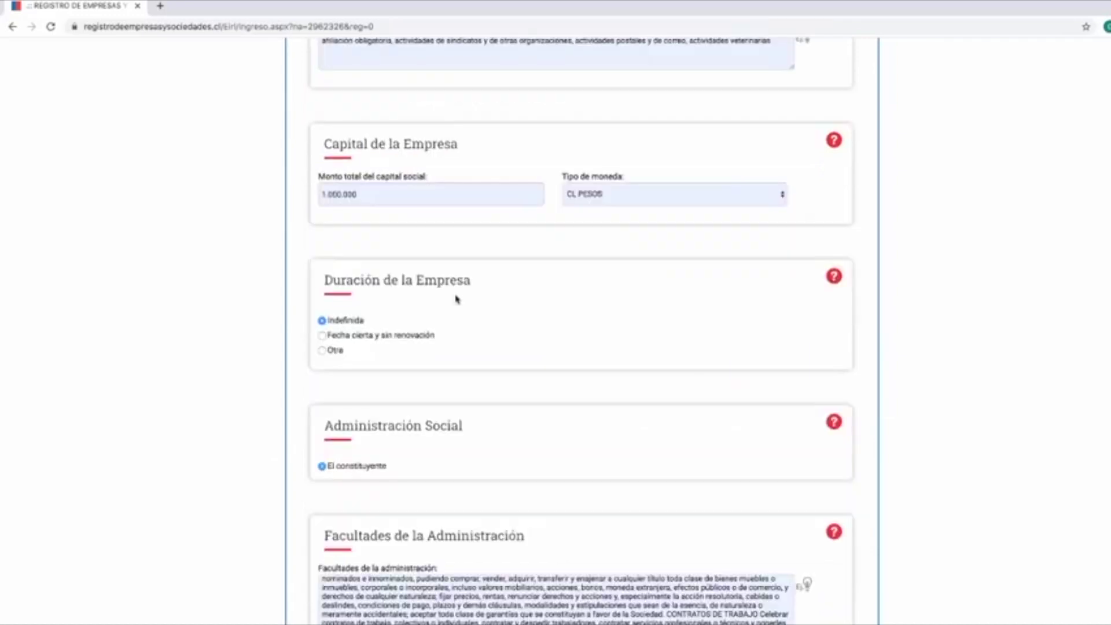
scroll(457, 299, "down", 6)
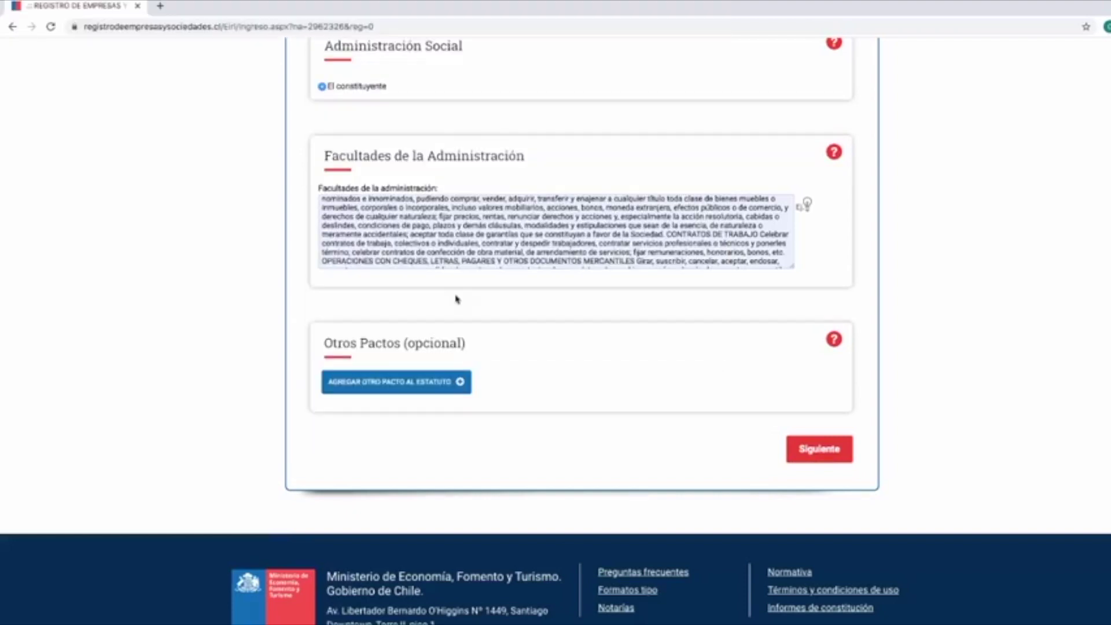
scroll(457, 299, "up", 2)
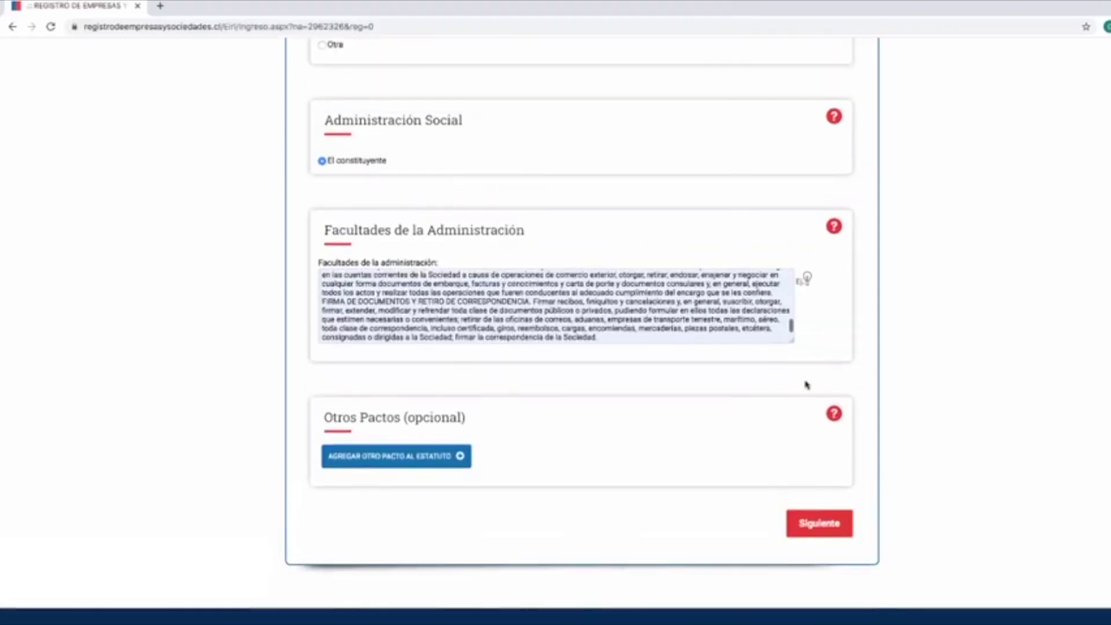
scroll(807, 385, "down", 2)
scroll(807, 385, "up", 9)
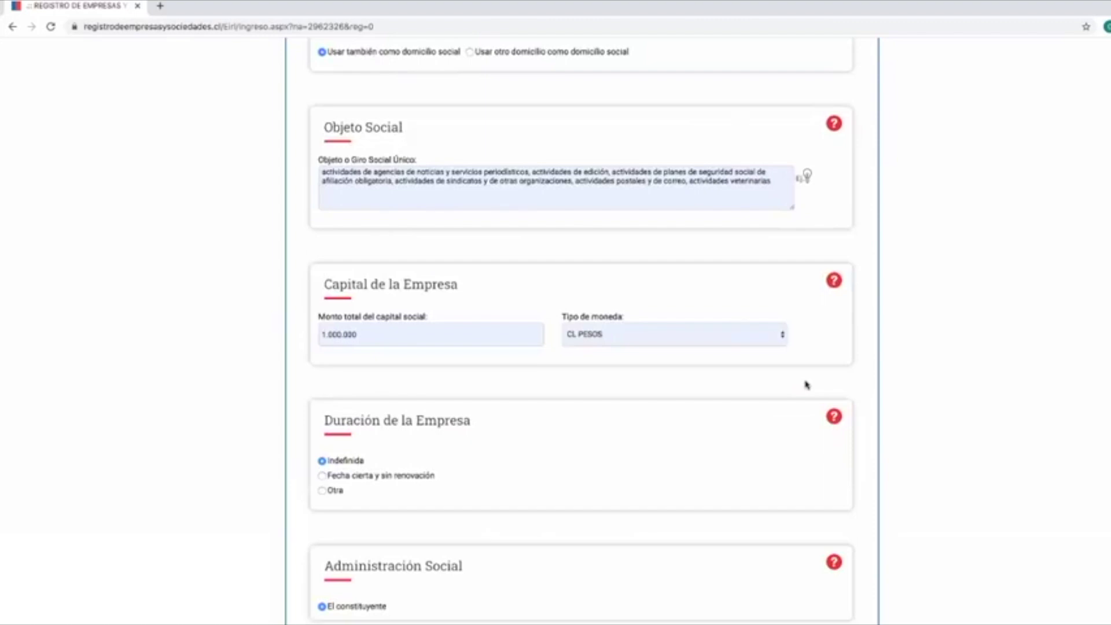
scroll(807, 385, "up", 8)
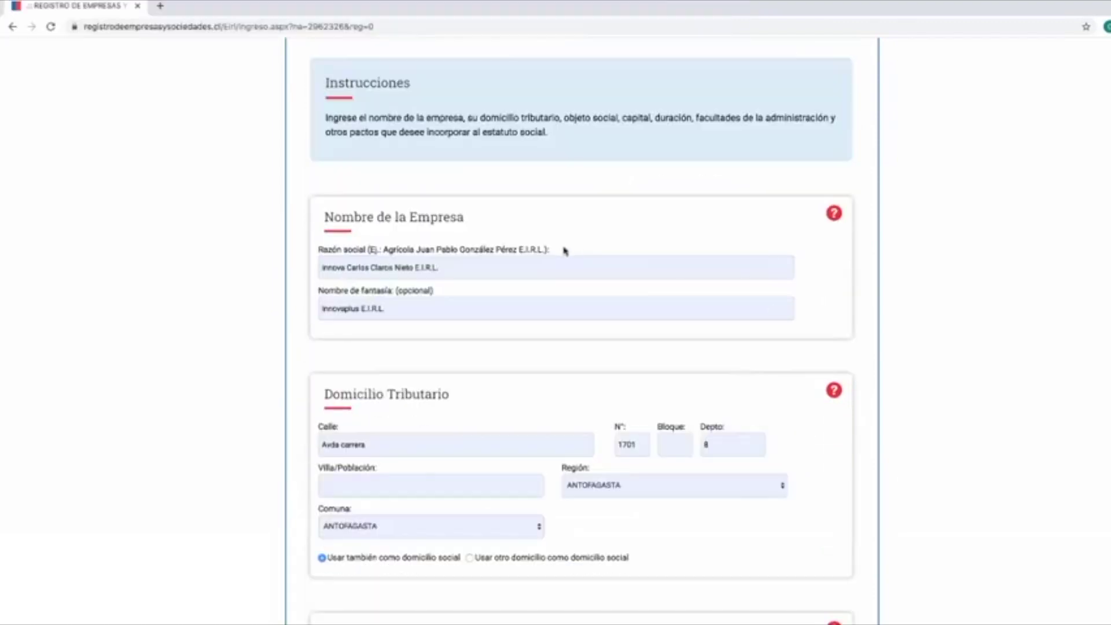
scroll(565, 250, "down", 3)
scroll(565, 250, "down", 4)
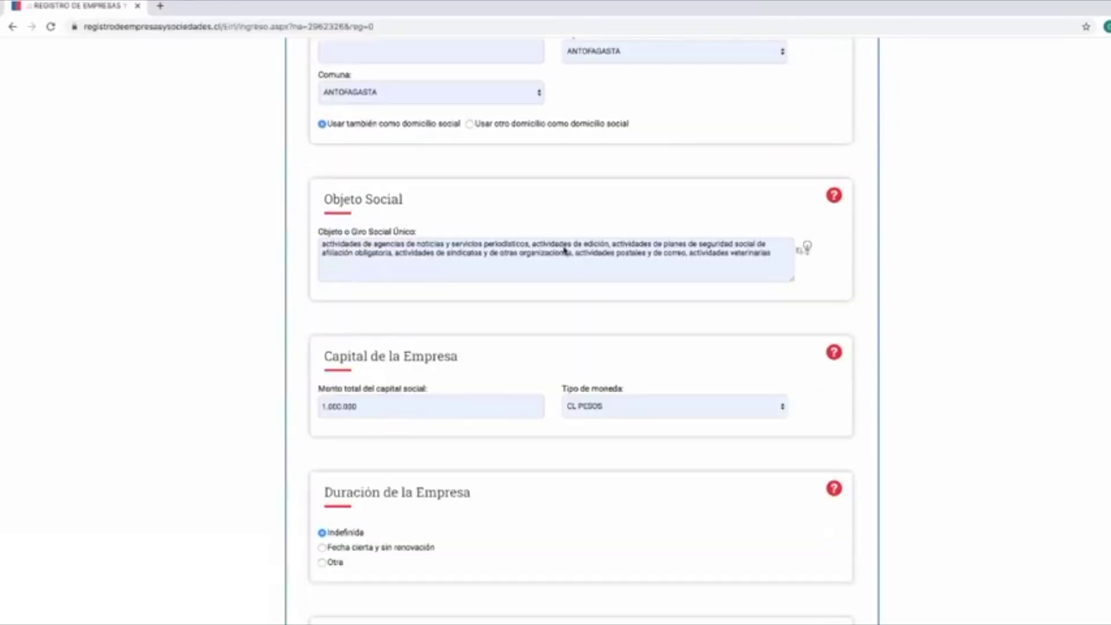
scroll(415, 151, "up", 5)
scroll(713, 270, "down", 5)
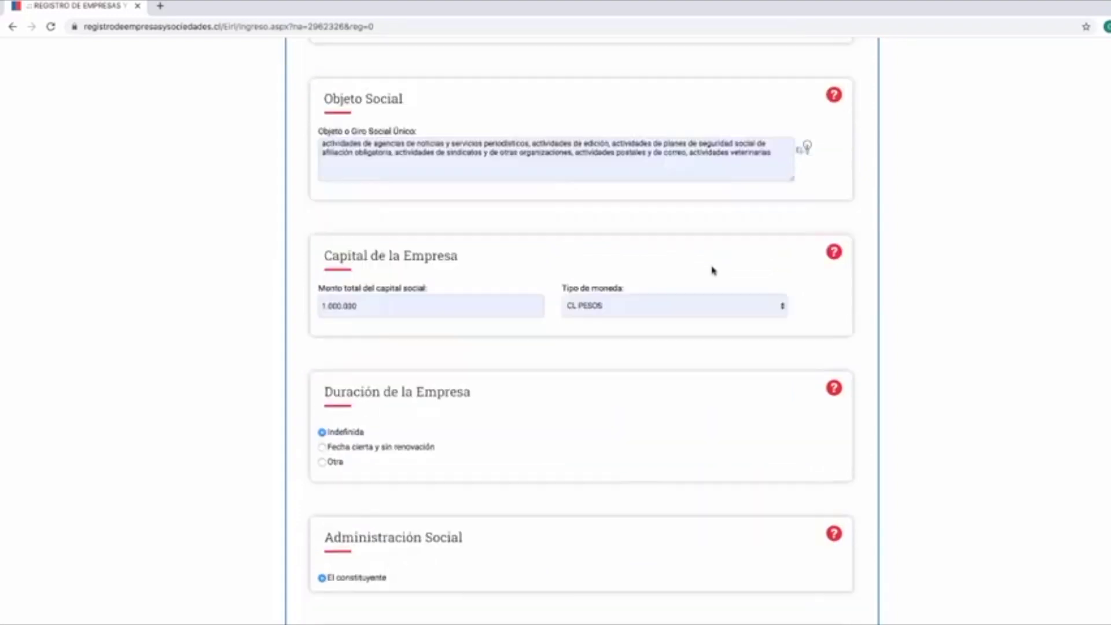
scroll(714, 270, "down", 4)
scroll(713, 271, "up", 2)
scroll(714, 270, "down", 6)
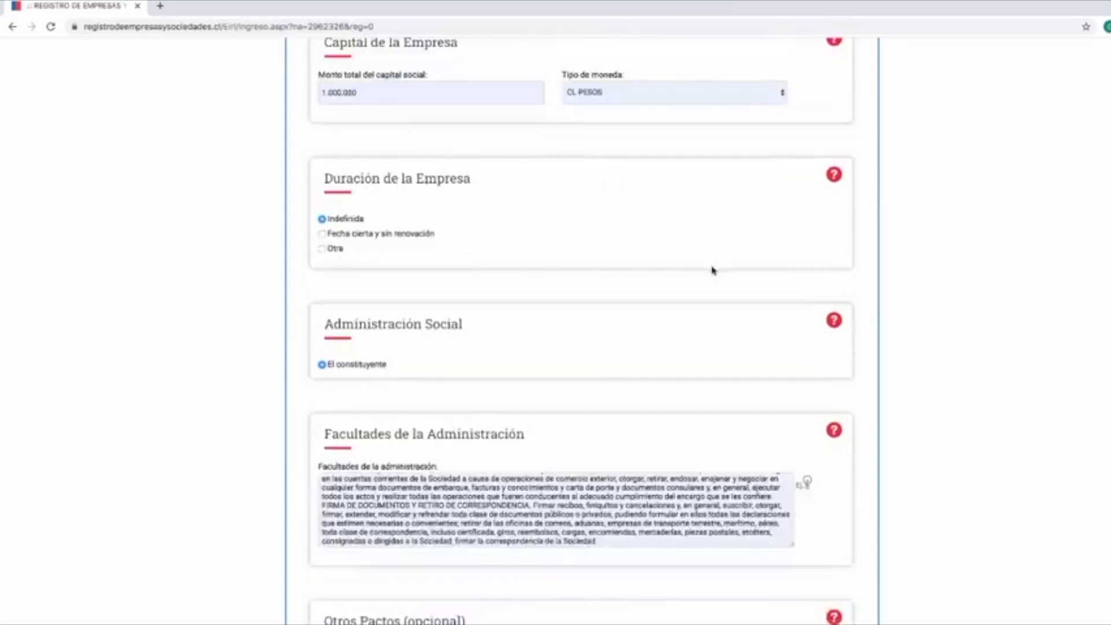
scroll(714, 270, "down", 2)
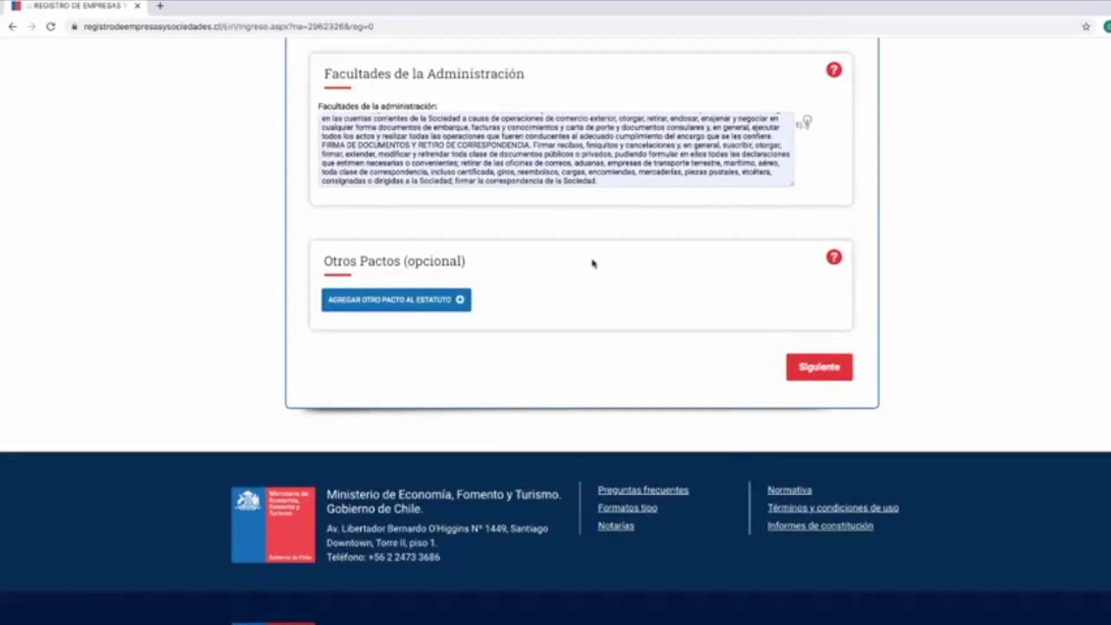
scroll(602, 259, "up", 1)
Submit step 1 with Siguiente and close the Cesión de derechos notice.
left_click(829, 414)
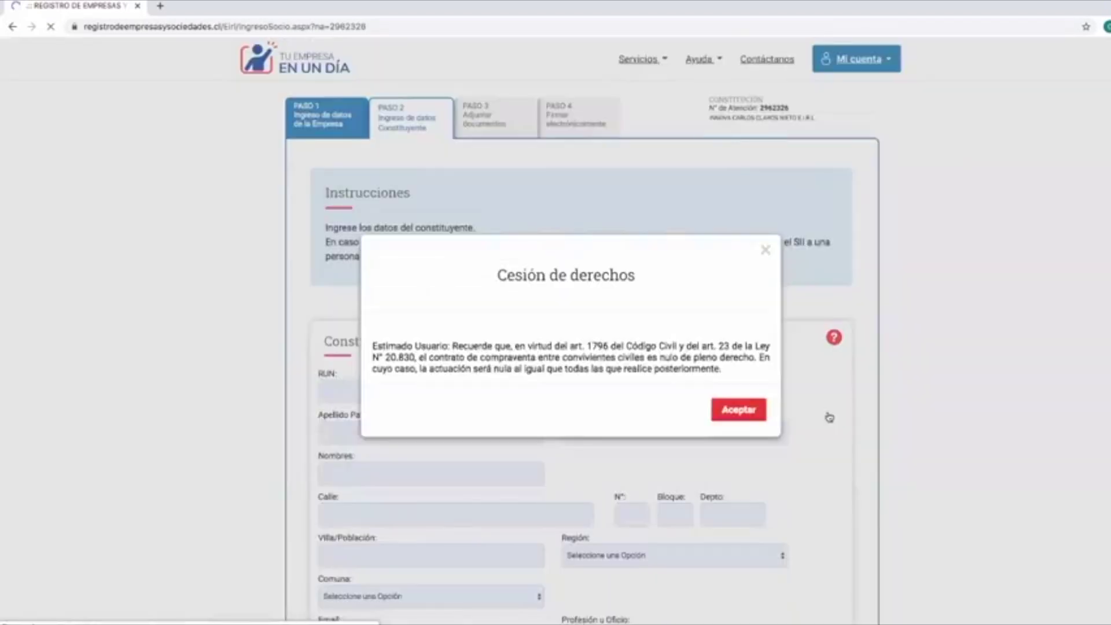
left_click(765, 255)
scroll(636, 362, "down", 3)
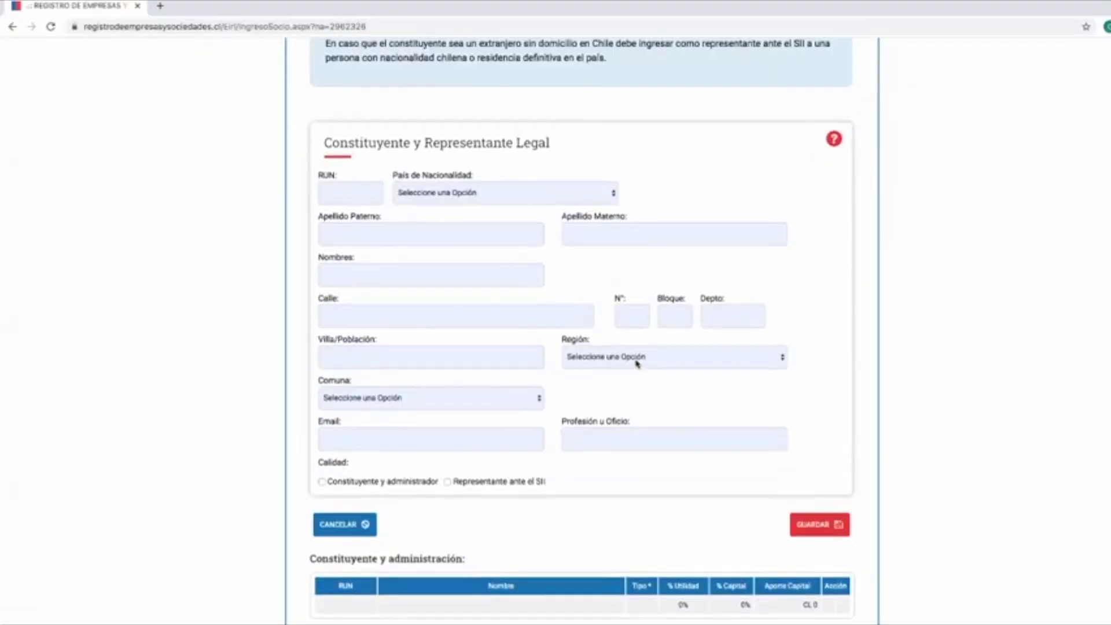
scroll(637, 362, "up", 1)
Scroll through the empty Paso 2 Constituyente y Representante Legal form to review its fields.
scroll(334, 148, "down", 1)
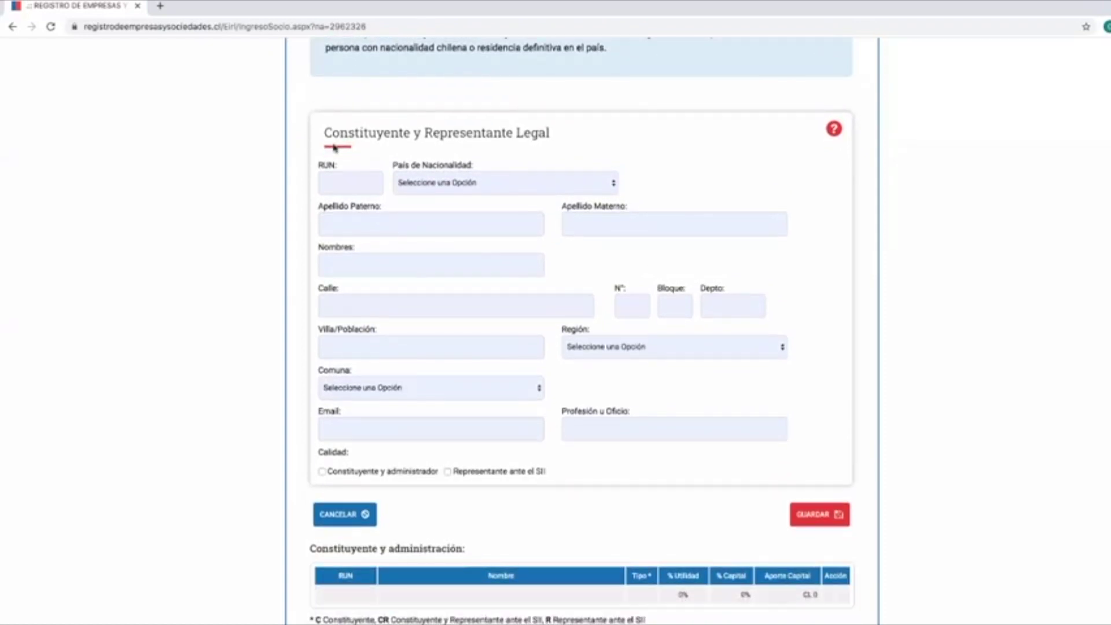
scroll(605, 397, "down", 1)
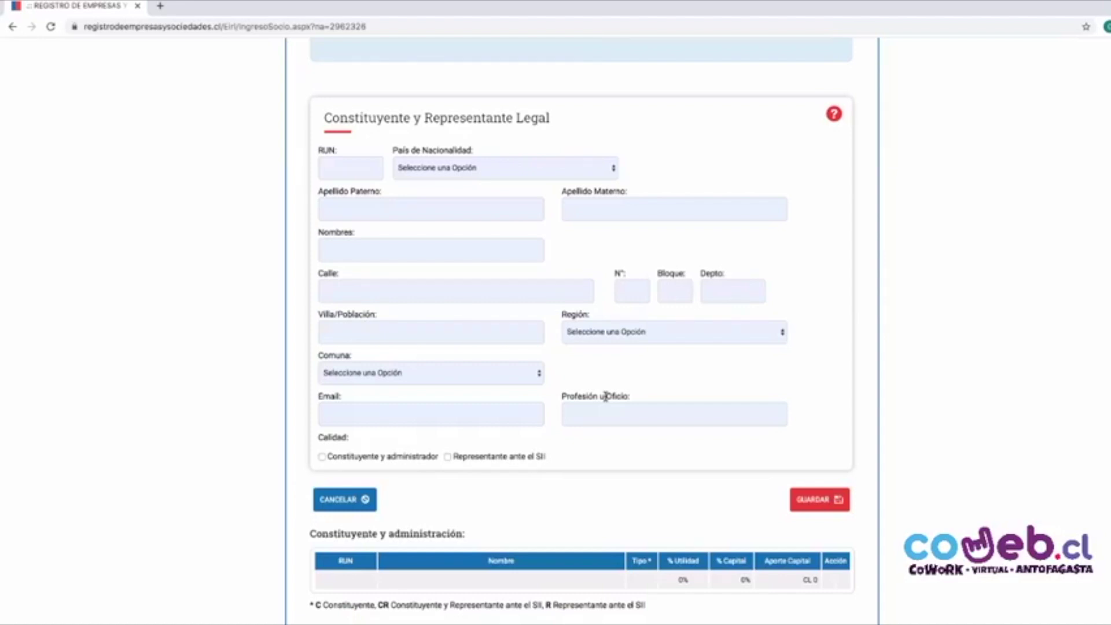
scroll(605, 396, "down", 1)
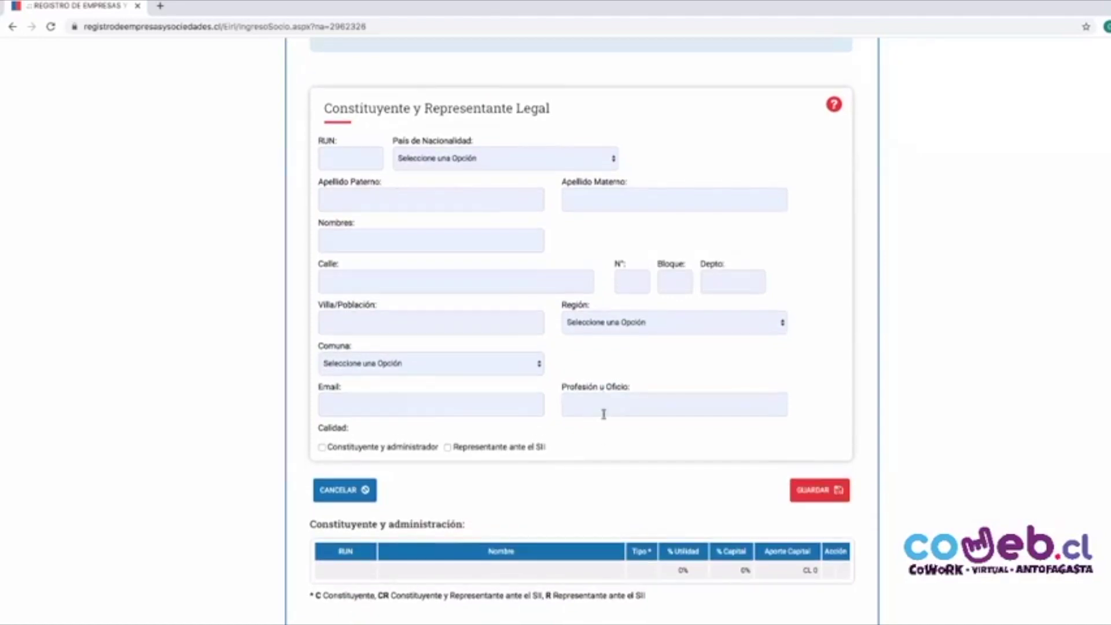
scroll(605, 434, "down", 5)
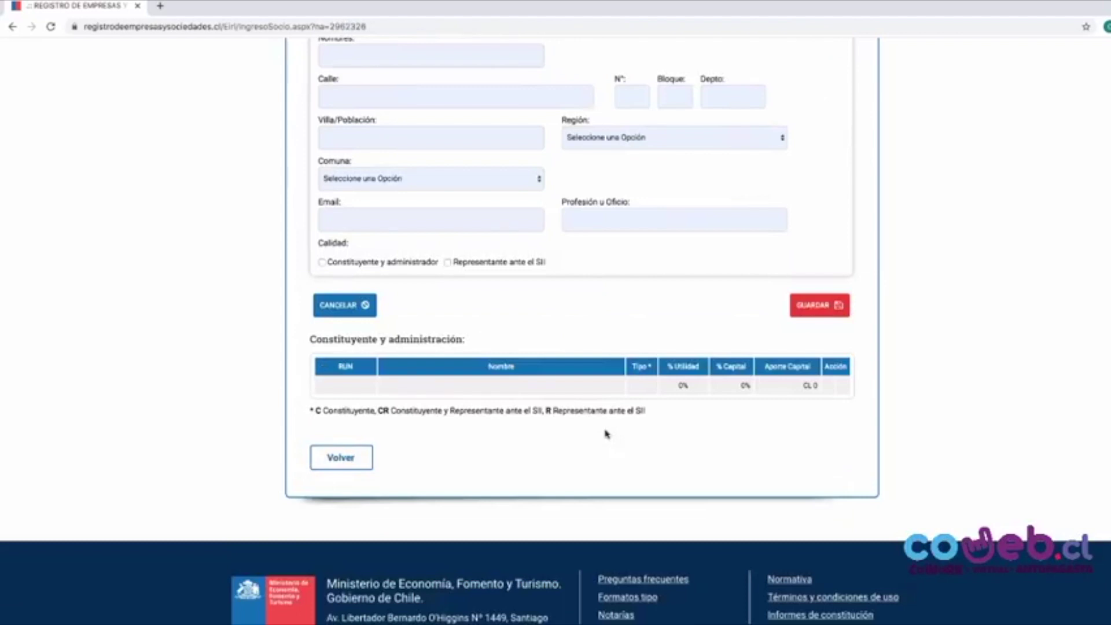
scroll(605, 434, "up", 1)
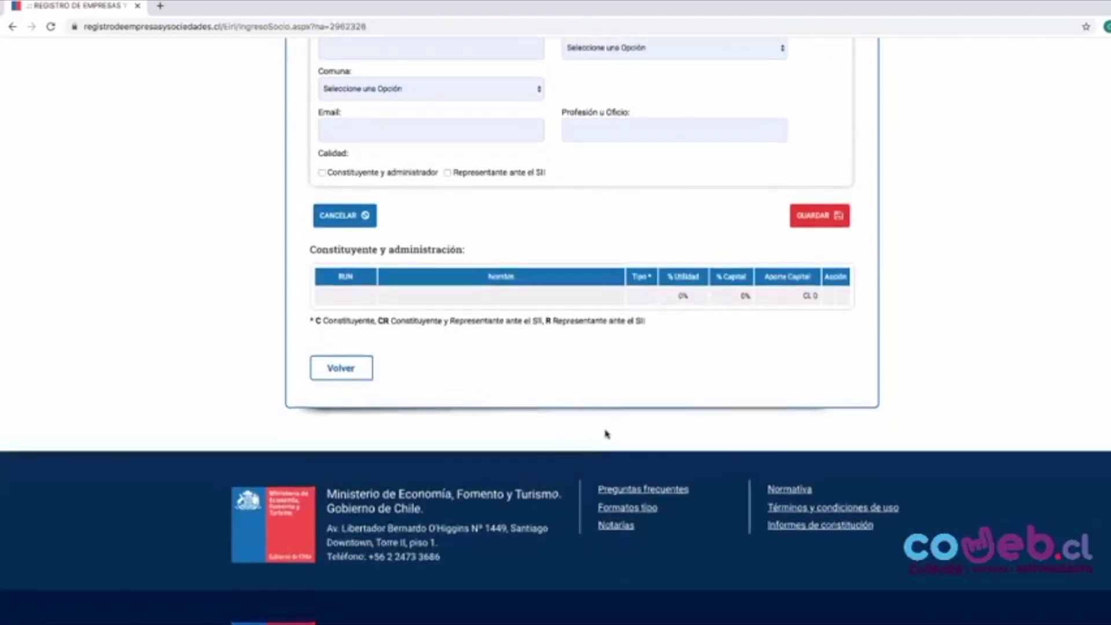
scroll(605, 434, "up", 5)
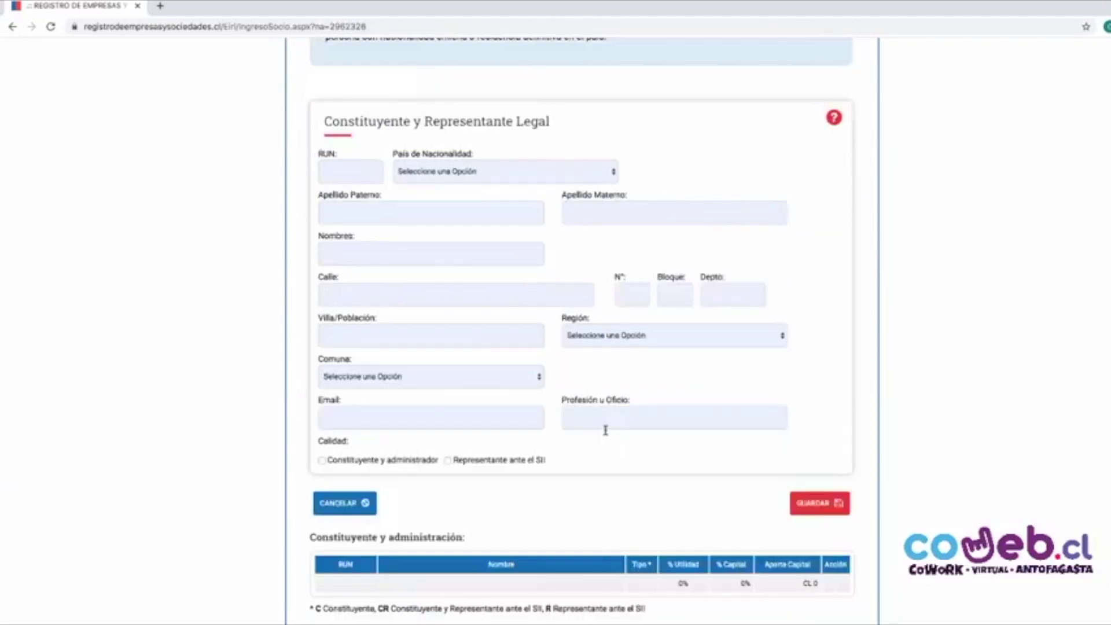
scroll(606, 430, "up", 3)
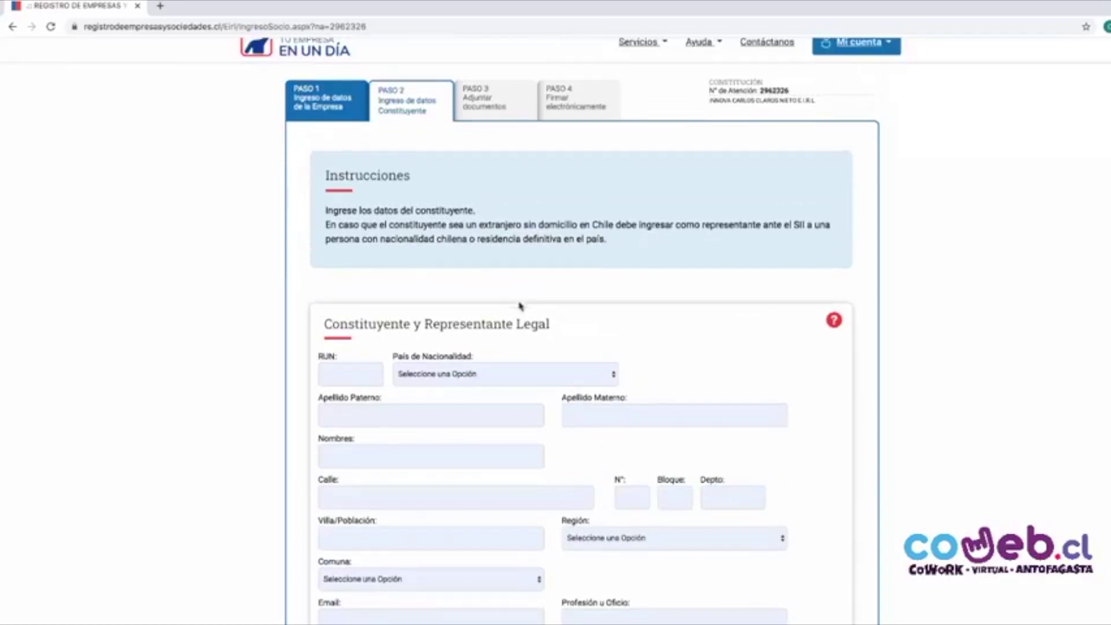
scroll(521, 309, "down", 3)
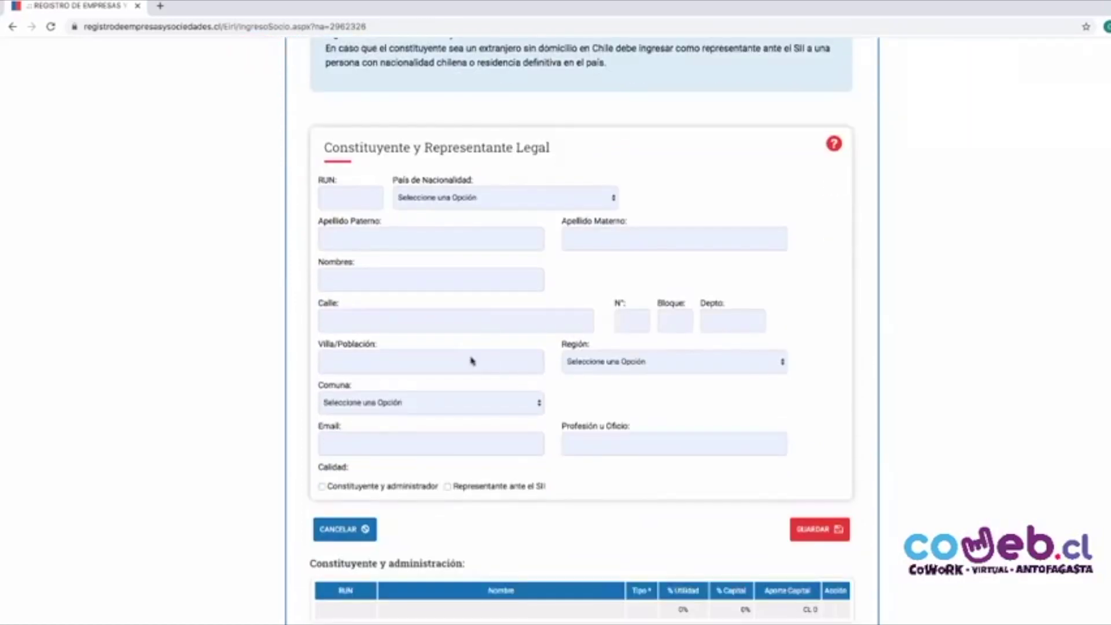
scroll(472, 361, "down", 2)
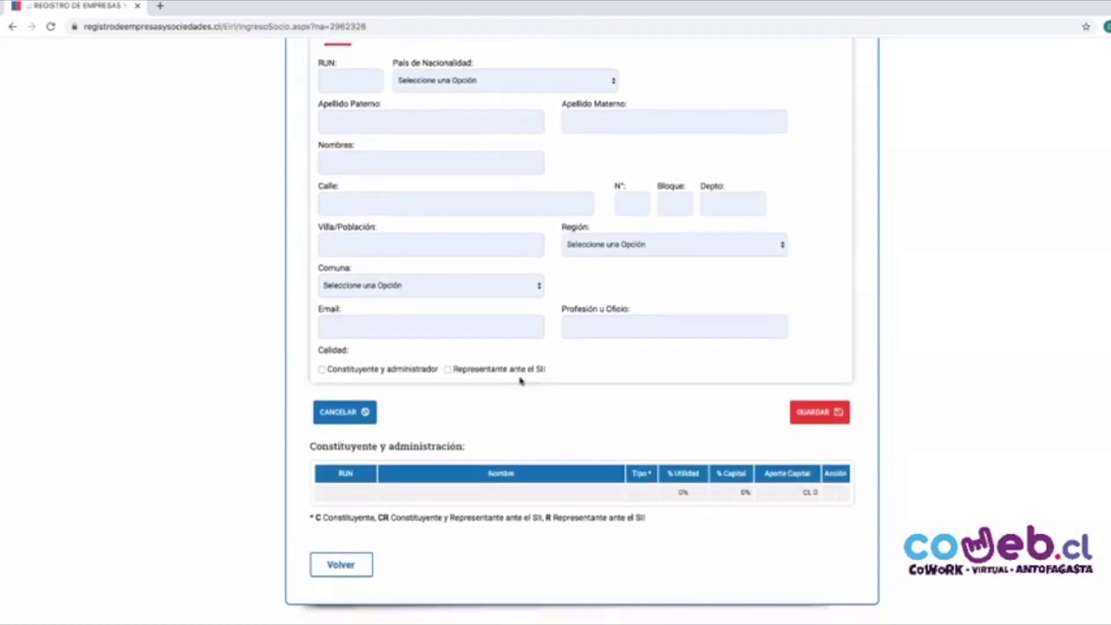
scroll(529, 391, "down", 2)
scroll(426, 446, "up", 1)
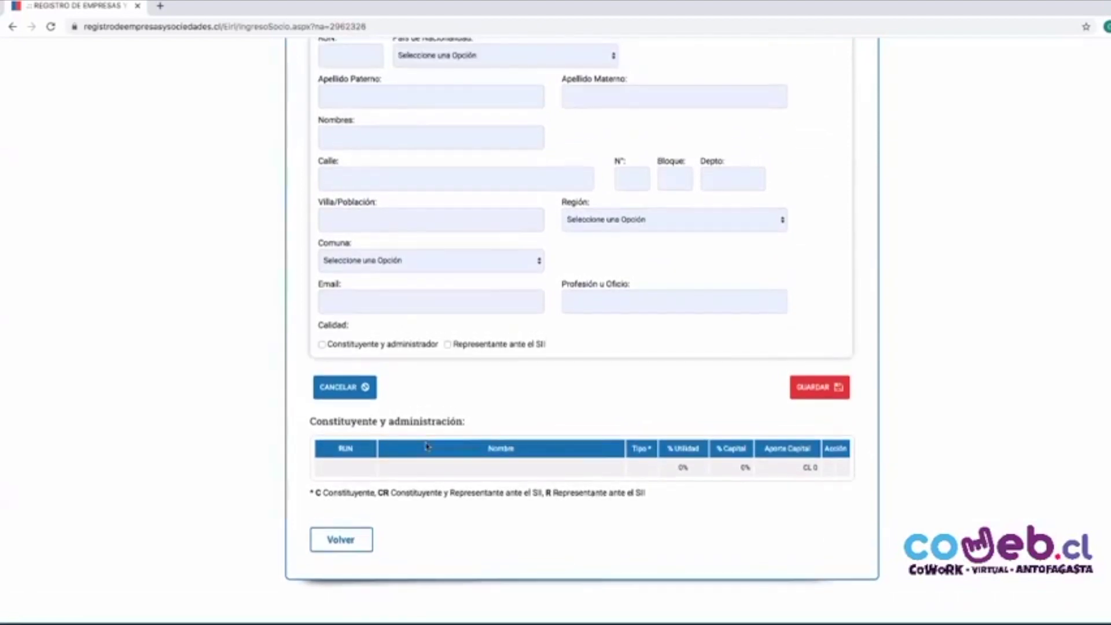
scroll(427, 447, "up", 3)
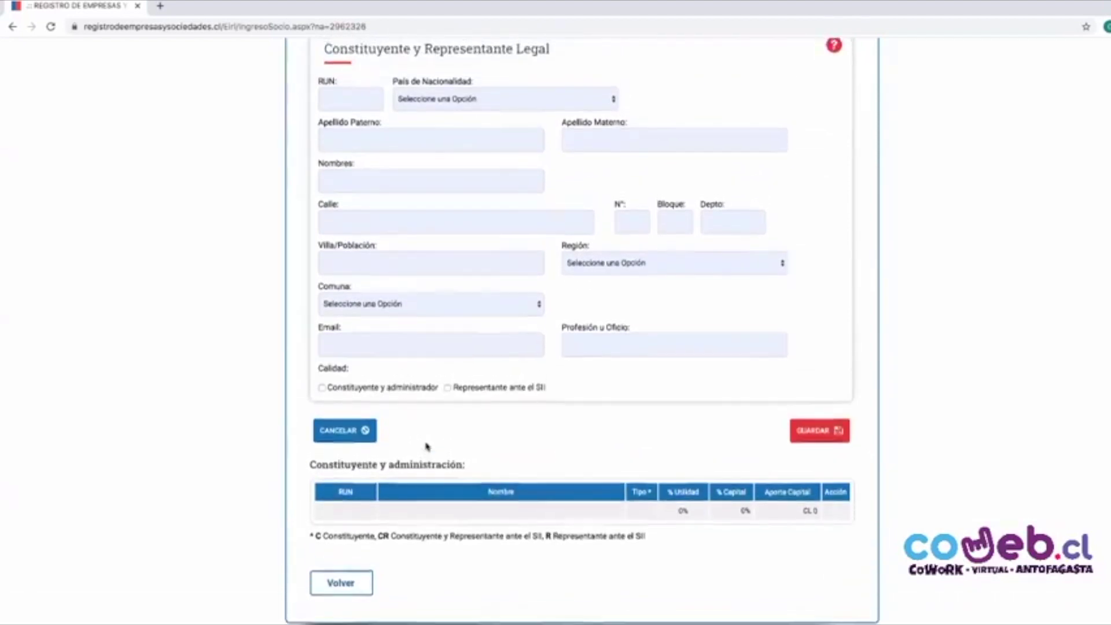
scroll(426, 442, "up", 3)
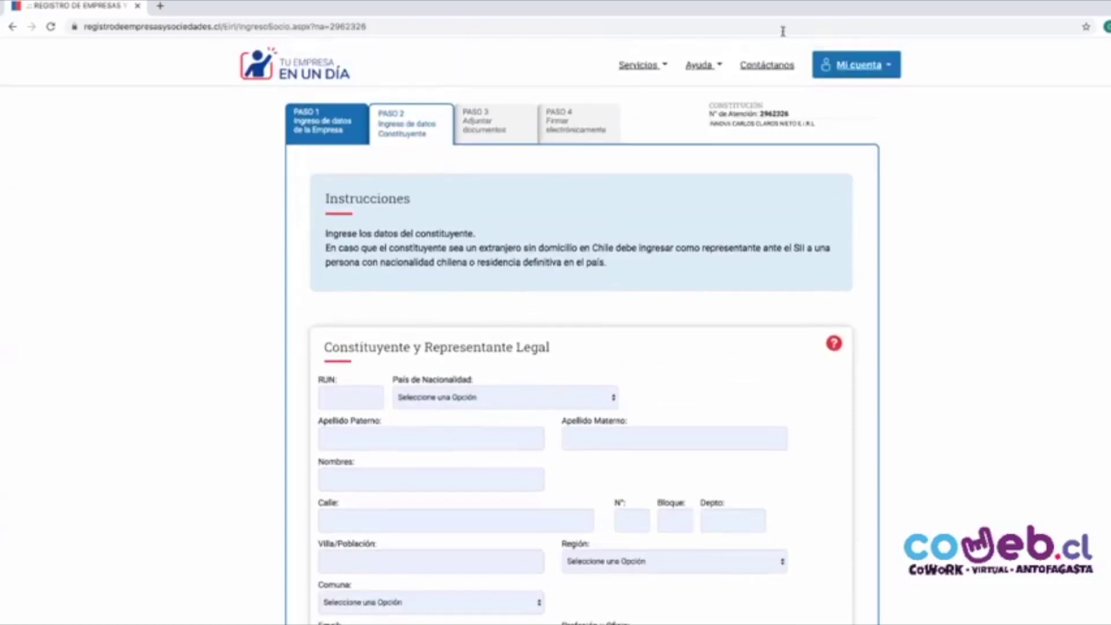
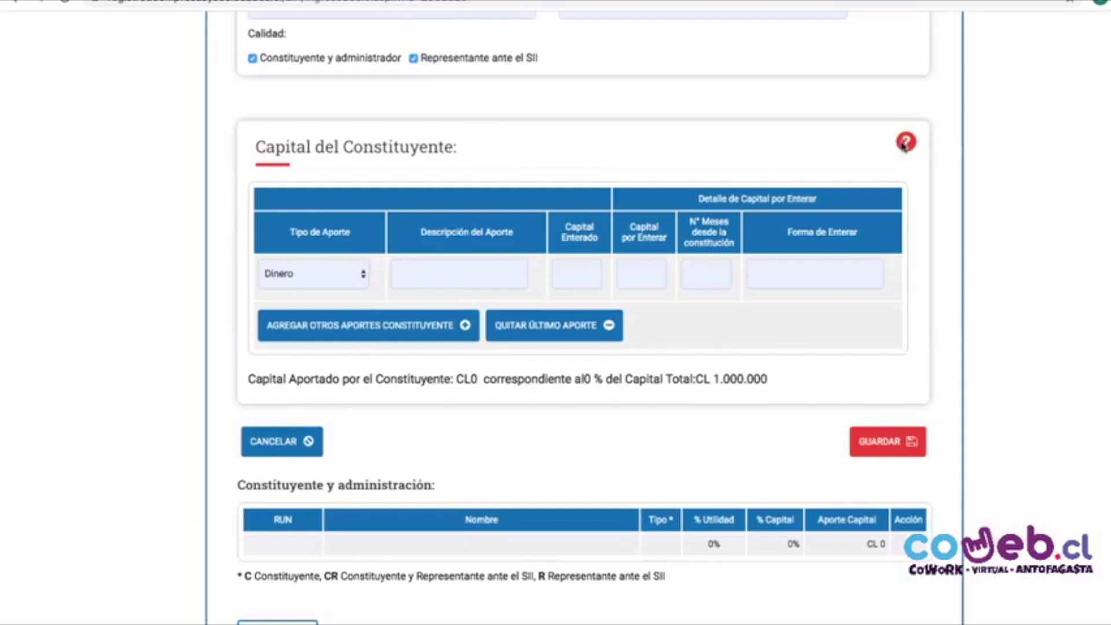
Read the help note on the constituent's capital, then dismiss it.
left_click(905, 142)
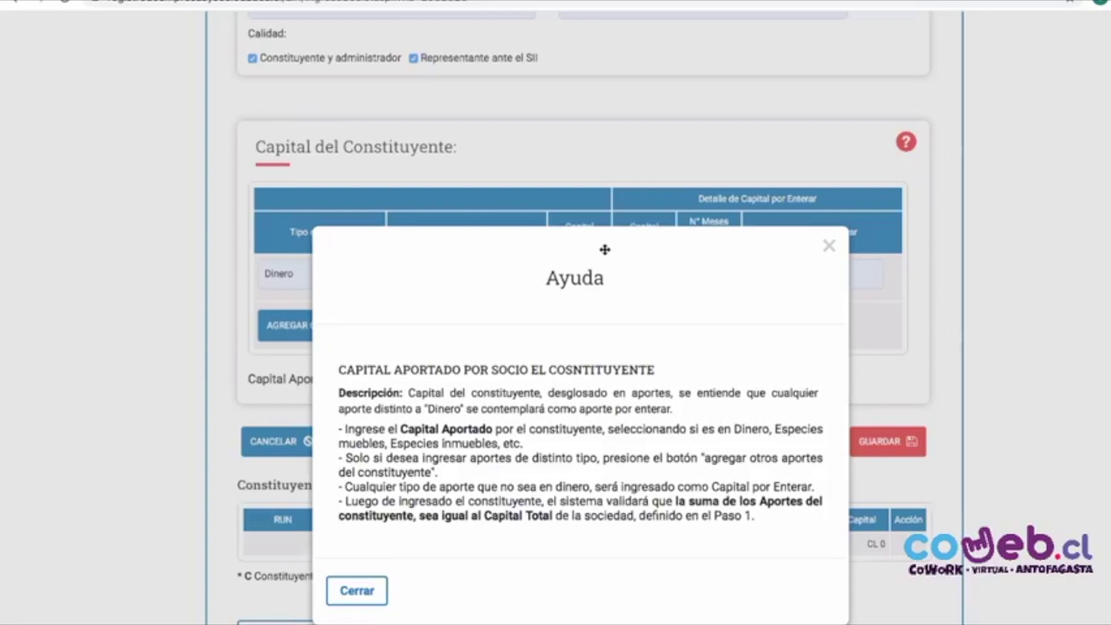
left_click_drag(605, 250, 555, 188)
left_click_drag(617, 374, 539, 225)
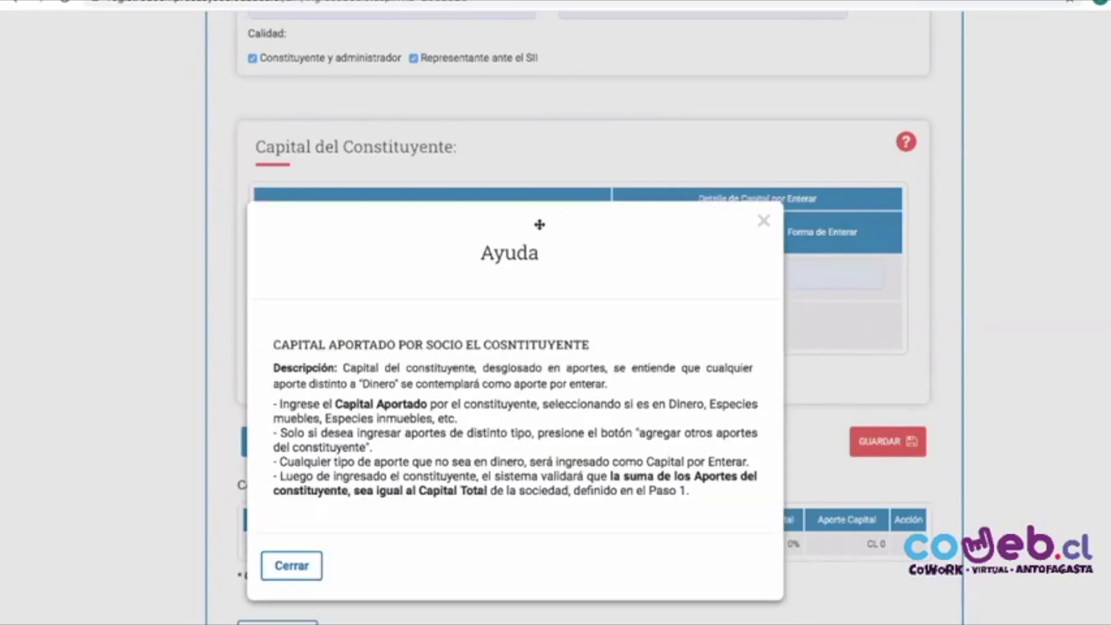
left_click(764, 221)
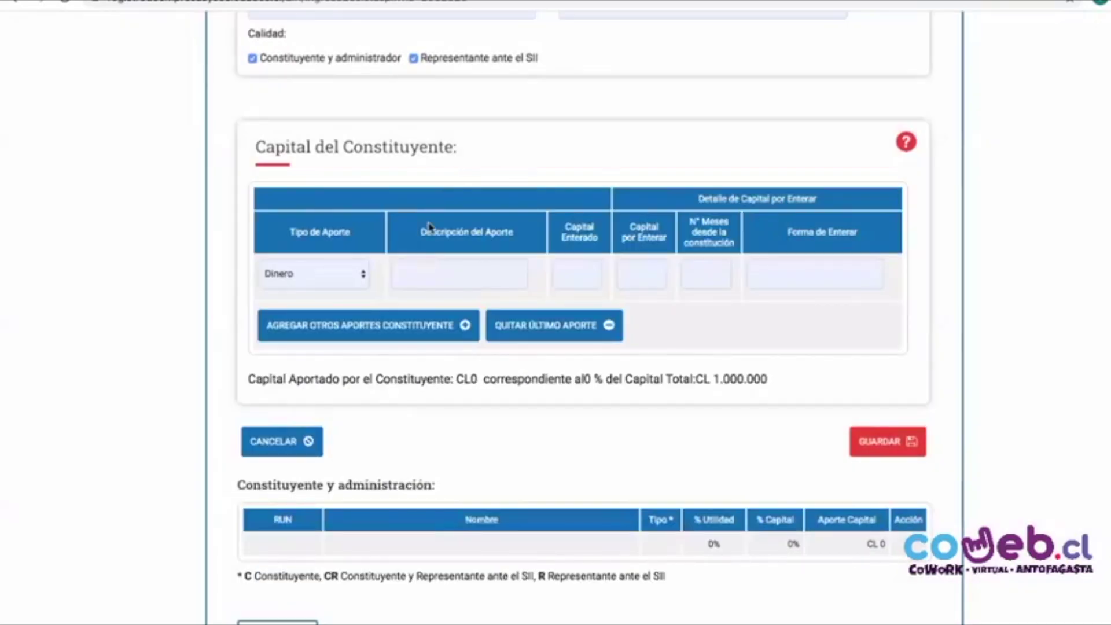
scroll(428, 226, "up", 2)
scroll(428, 226, "down", 1)
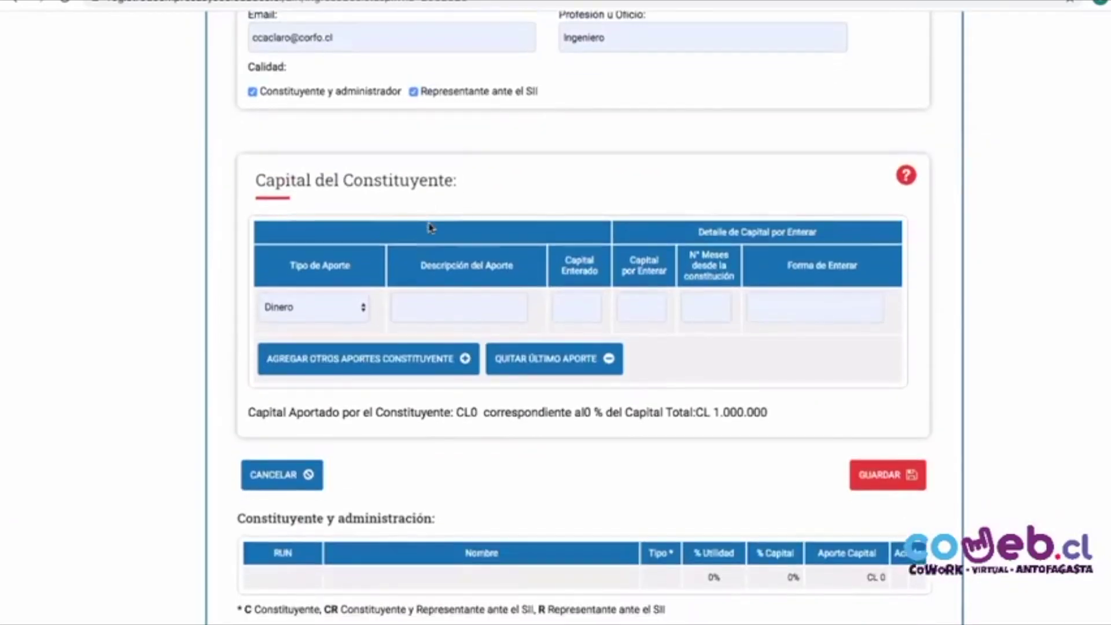
scroll(429, 227, "up", 1)
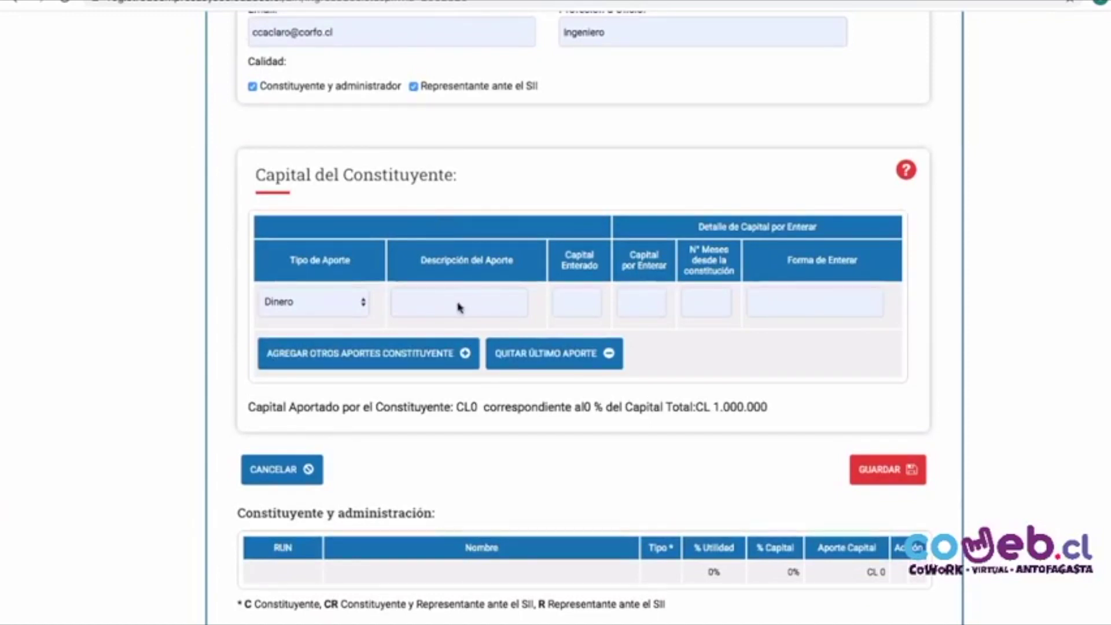
Keep Dinero as contribution type with 1.000.000 Capital Enterado and 0 Capital por Enterar.
left_click(361, 307)
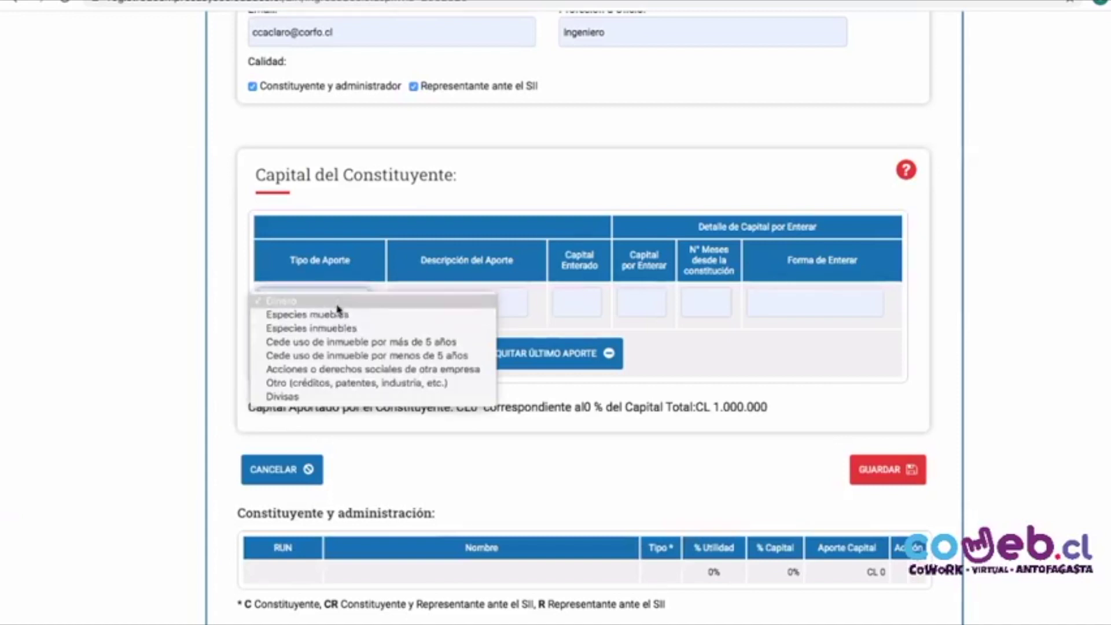
left_click(338, 302)
left_click(589, 305)
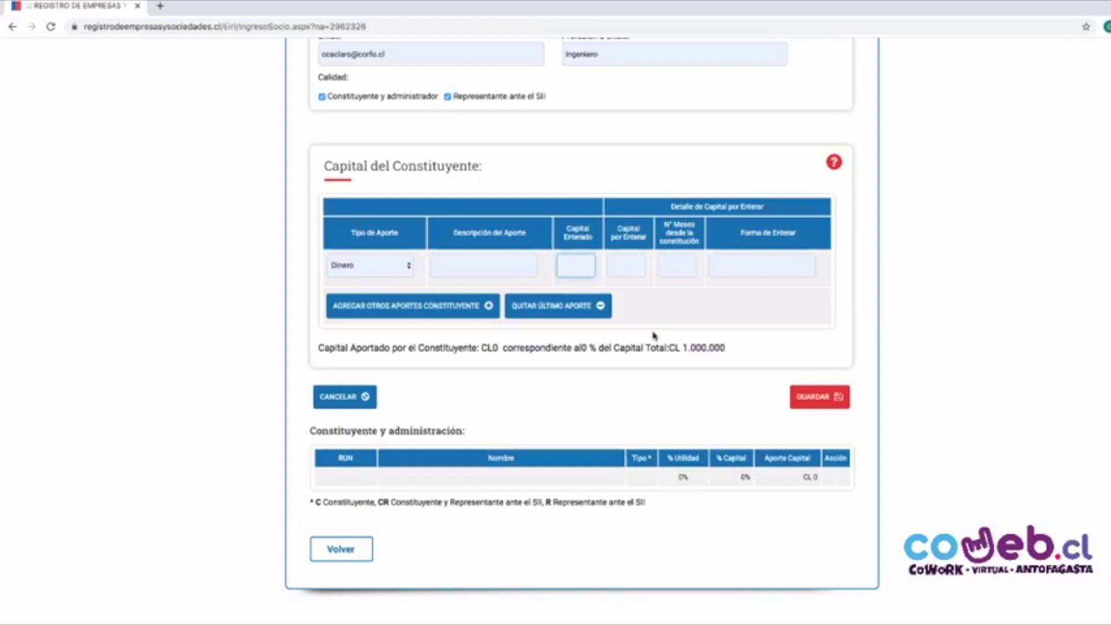
type("1.00")
type("0.000")
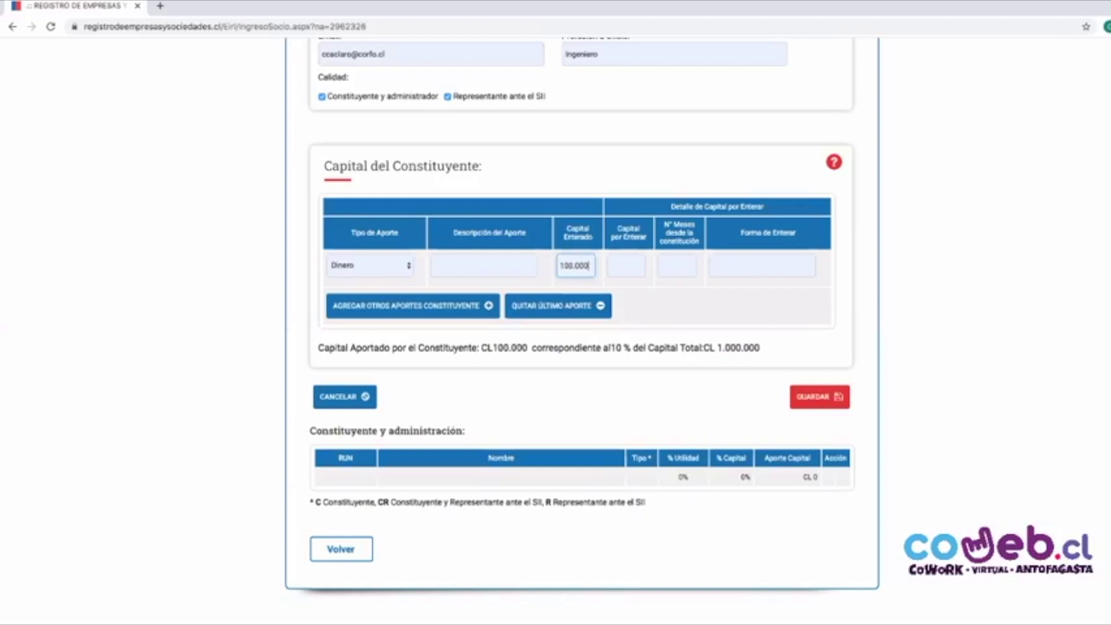
left_click(634, 268)
type("0")
left_click(709, 298)
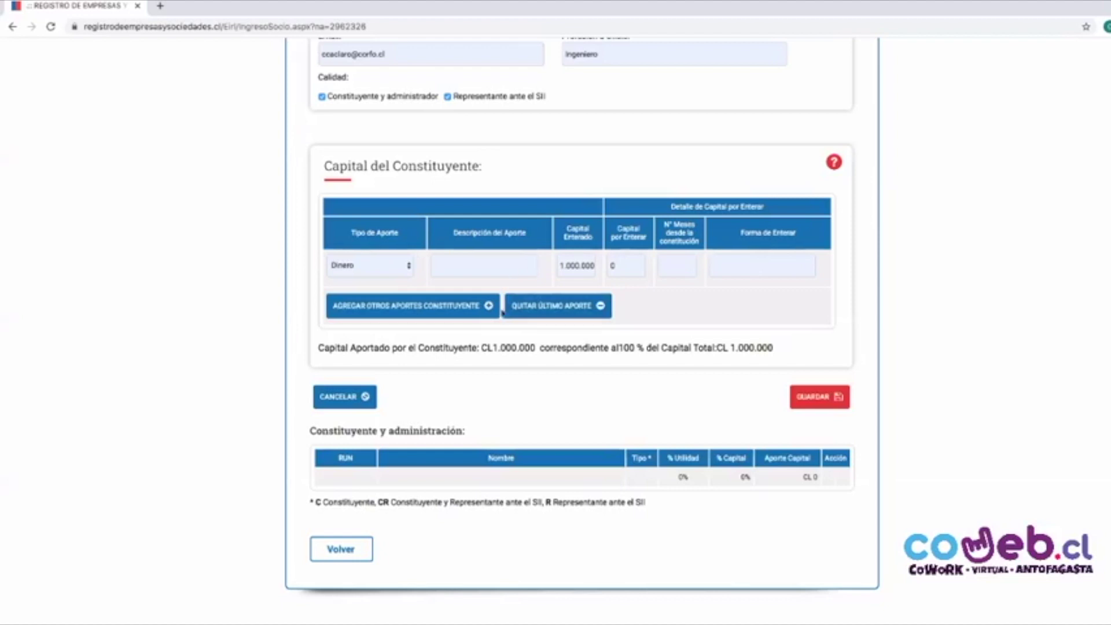
Try 500000 paid-in and 500000 still to pay, with 12 months and payment method 'efectivo'.
left_click(559, 267)
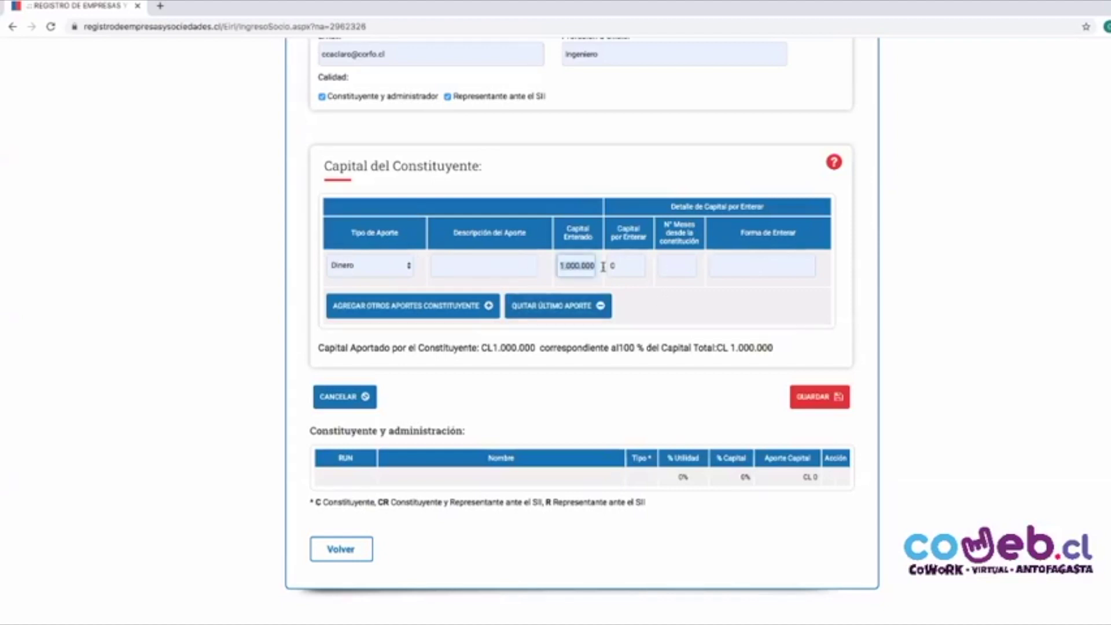
type("500000")
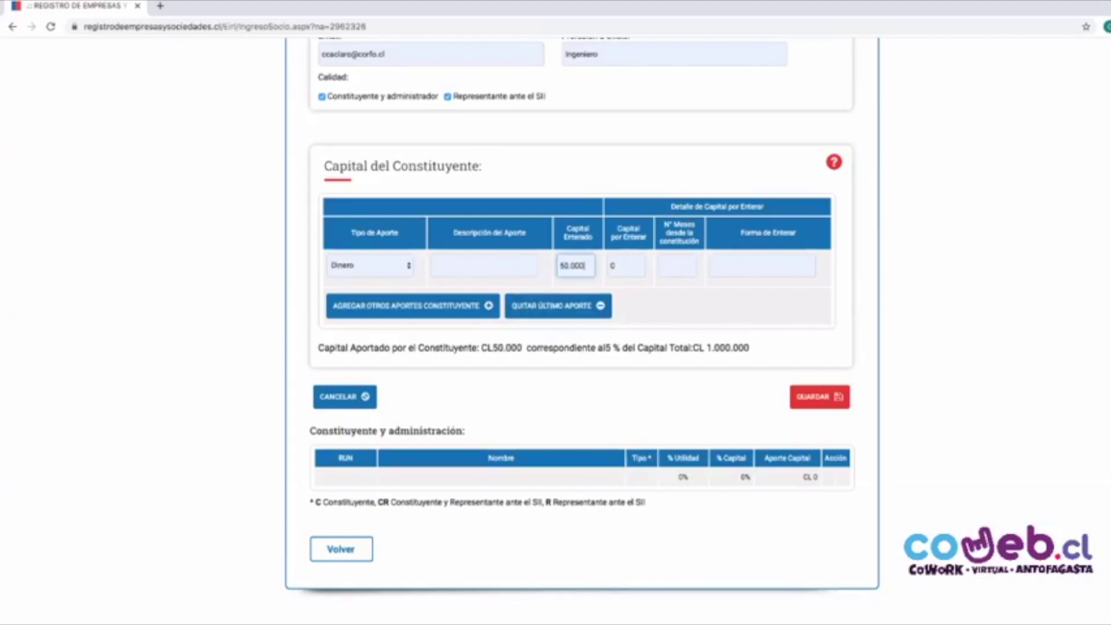
left_click(630, 265)
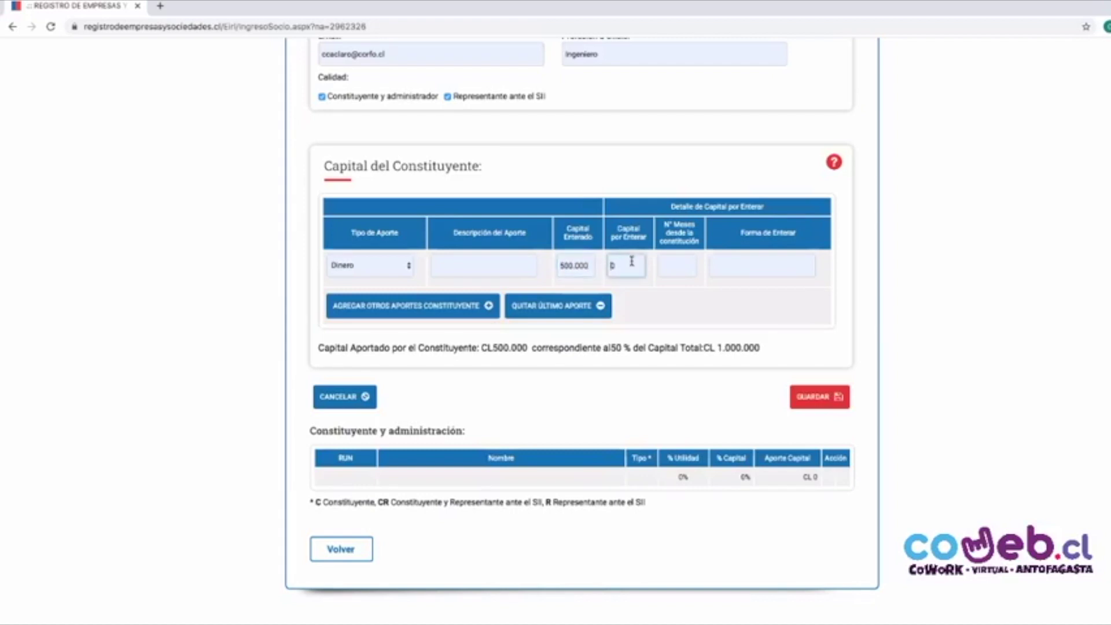
type("5000000")
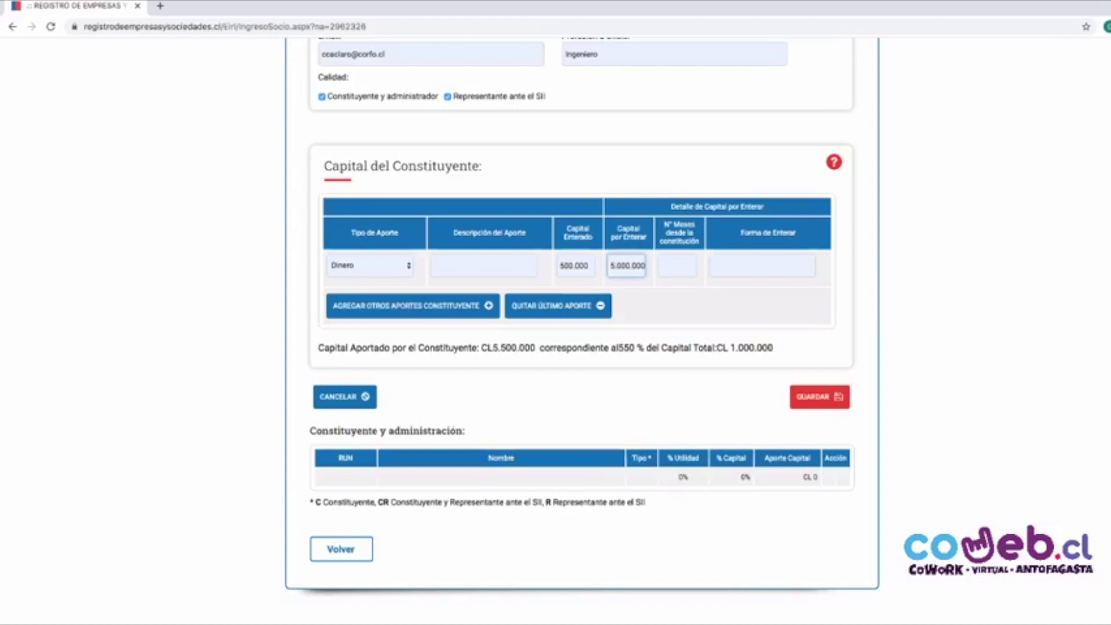
key("BackSpace")
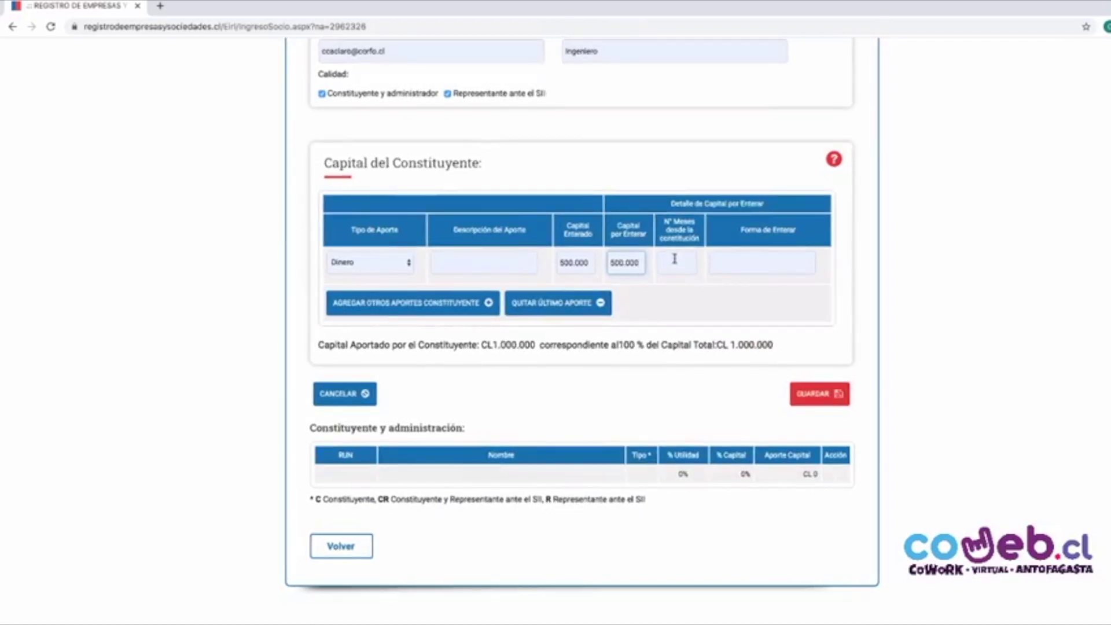
left_click(677, 267)
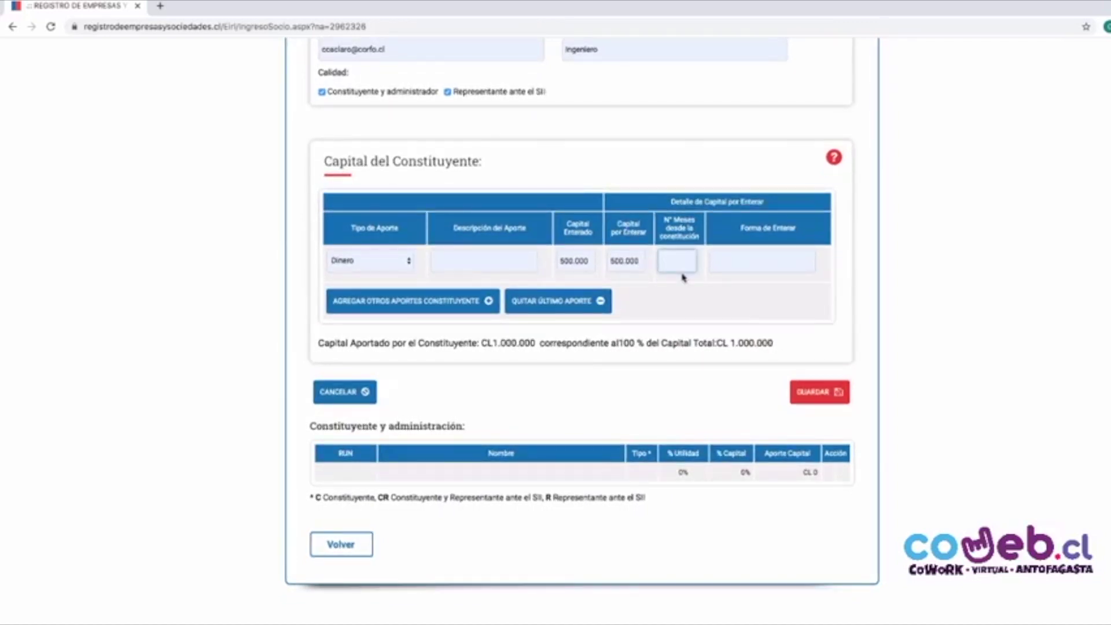
type("12")
left_click(738, 262)
type("efectivo")
left_click(747, 311)
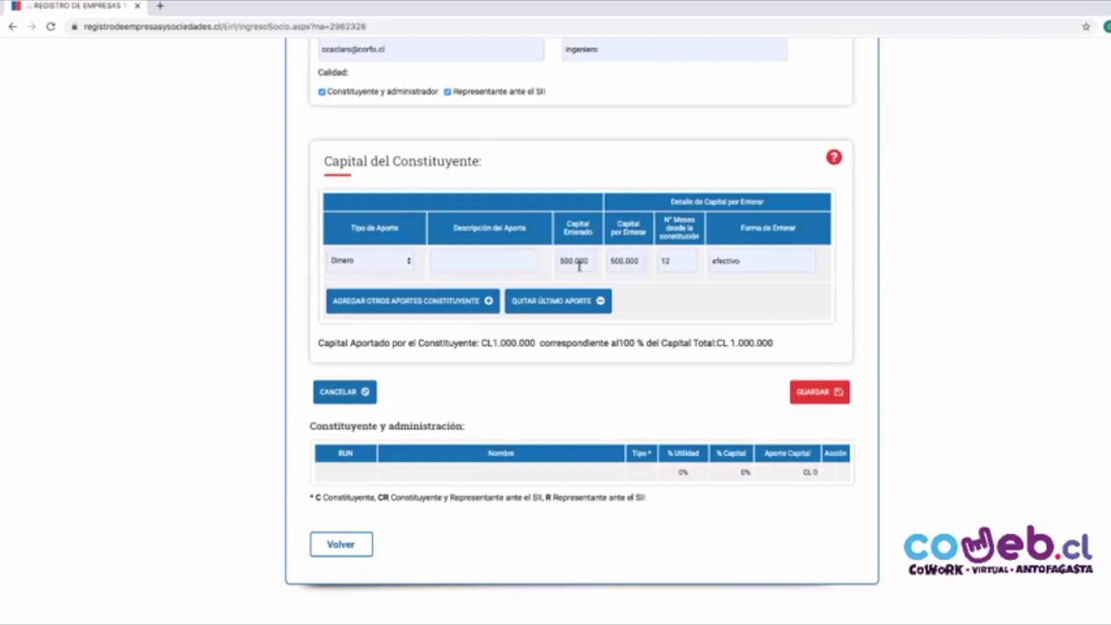
Correct the amounts back to 1.000.000 paid-in and 0 por enterar for 100%.
left_click_drag(592, 260, 544, 262)
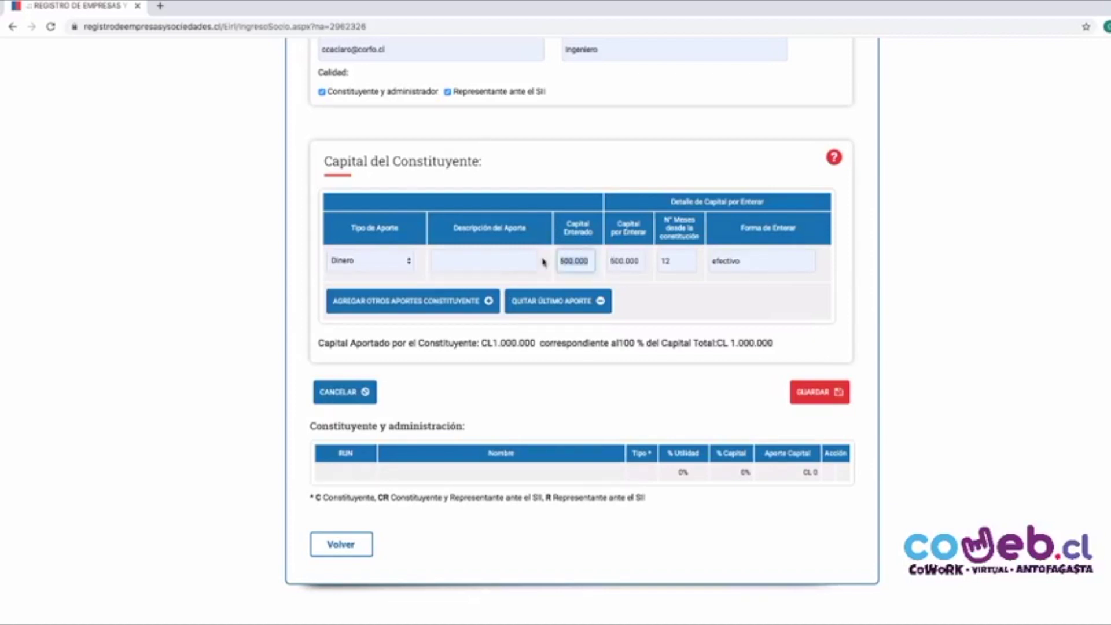
type("1.0")
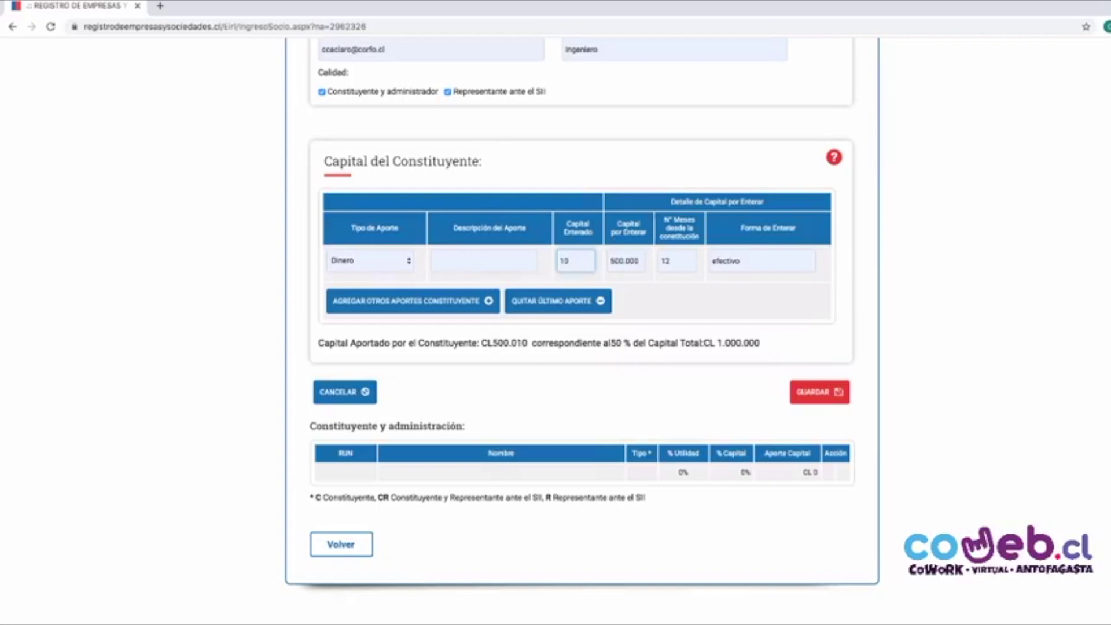
type("00.000")
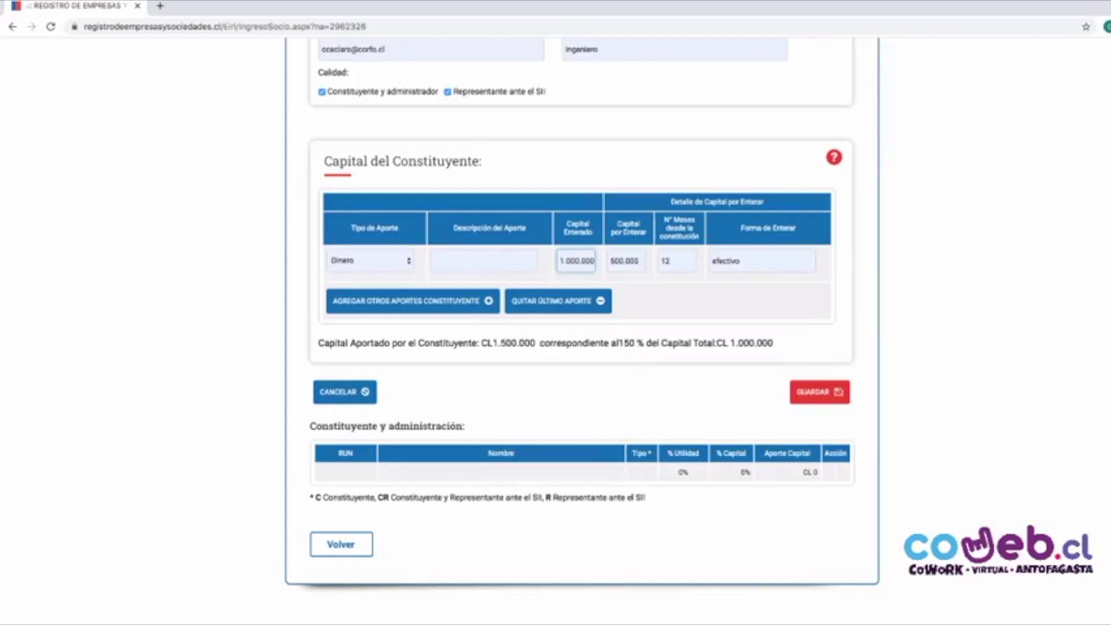
left_click_drag(645, 261, 584, 262)
type("0")
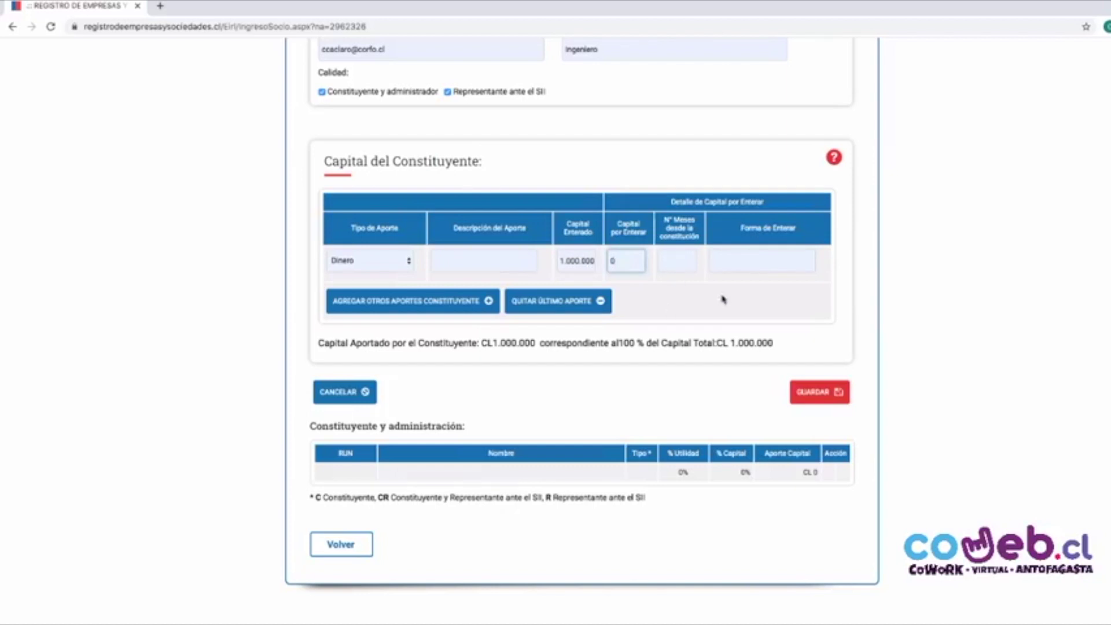
Save the constituent with its CL 1.000.000 capital and continue toward step 3.
left_click(837, 393)
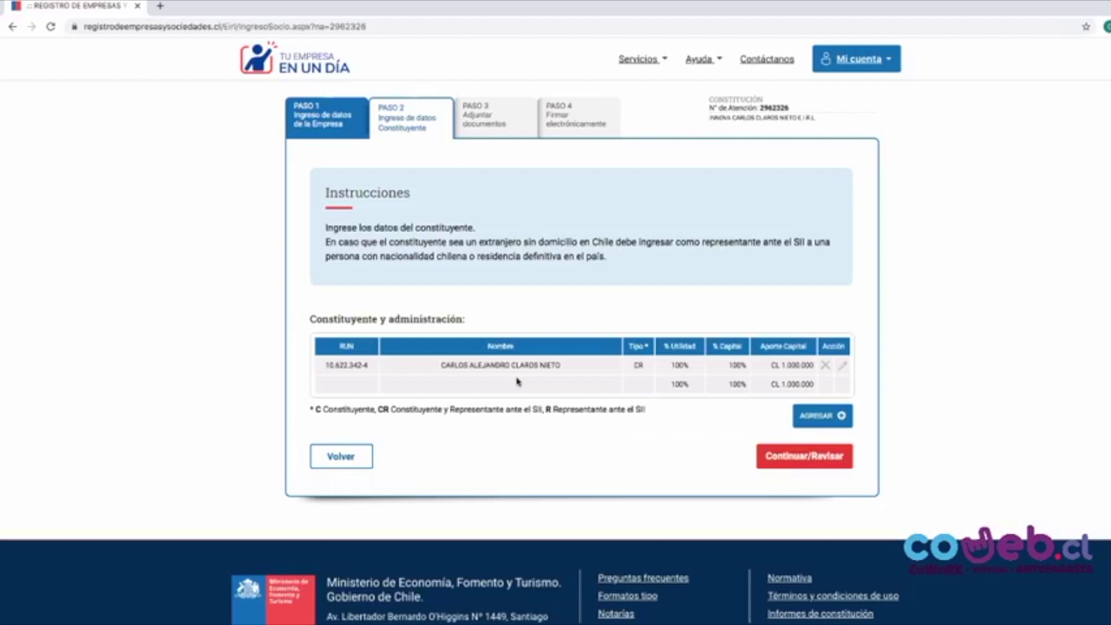
left_click(785, 467)
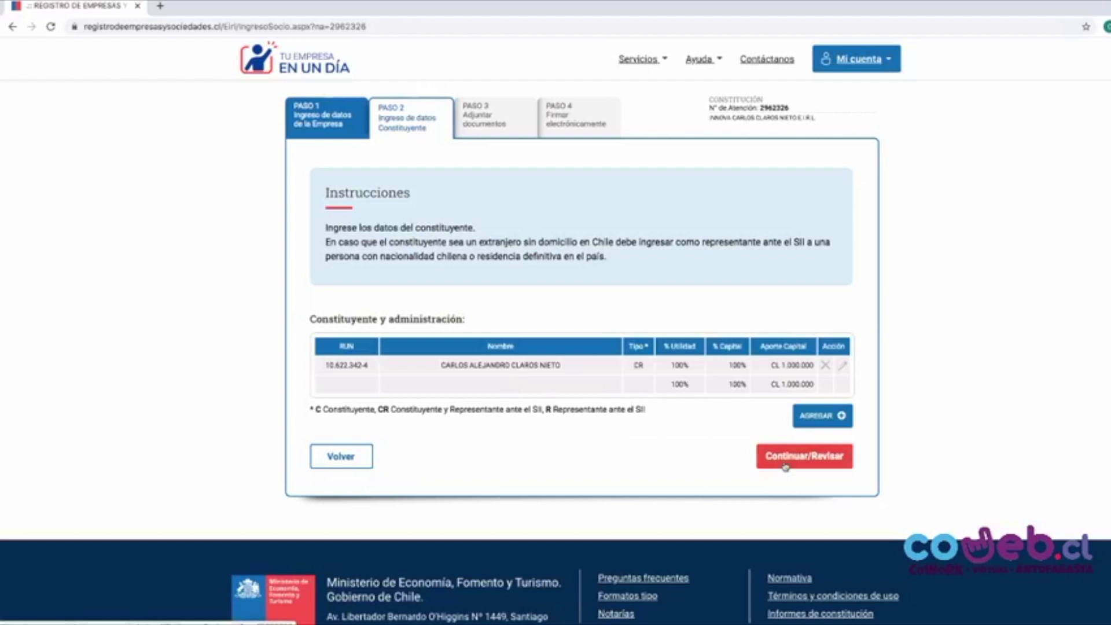
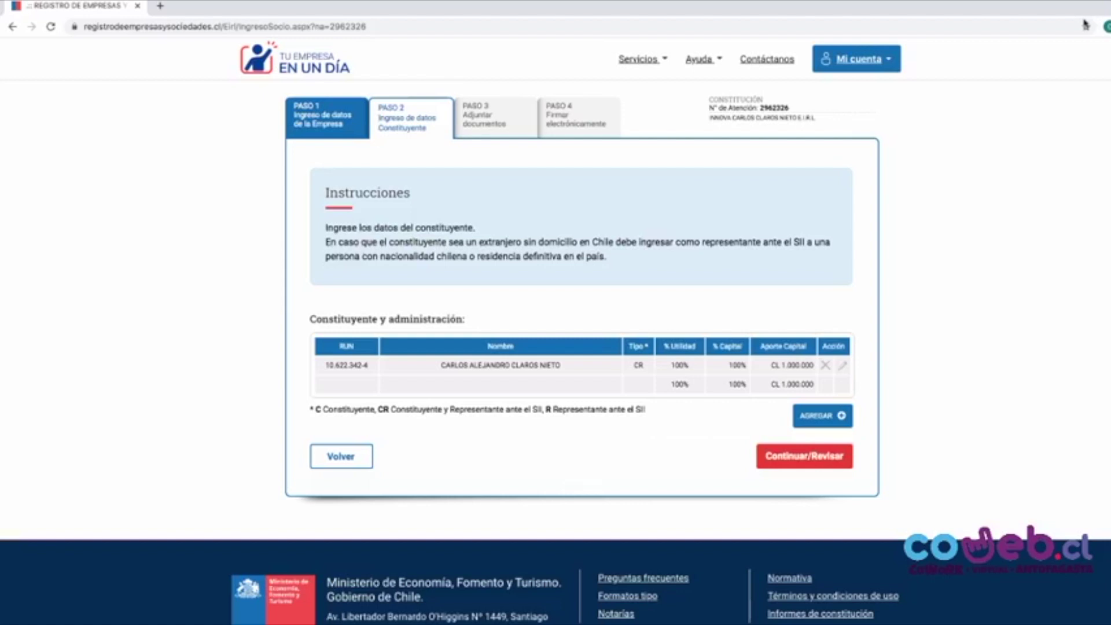
Continue past the constituent data to Paso 3, the optional document attachment page.
mouse_move(1093, 2)
scroll(1103, 76, "up", 2)
left_click(827, 459)
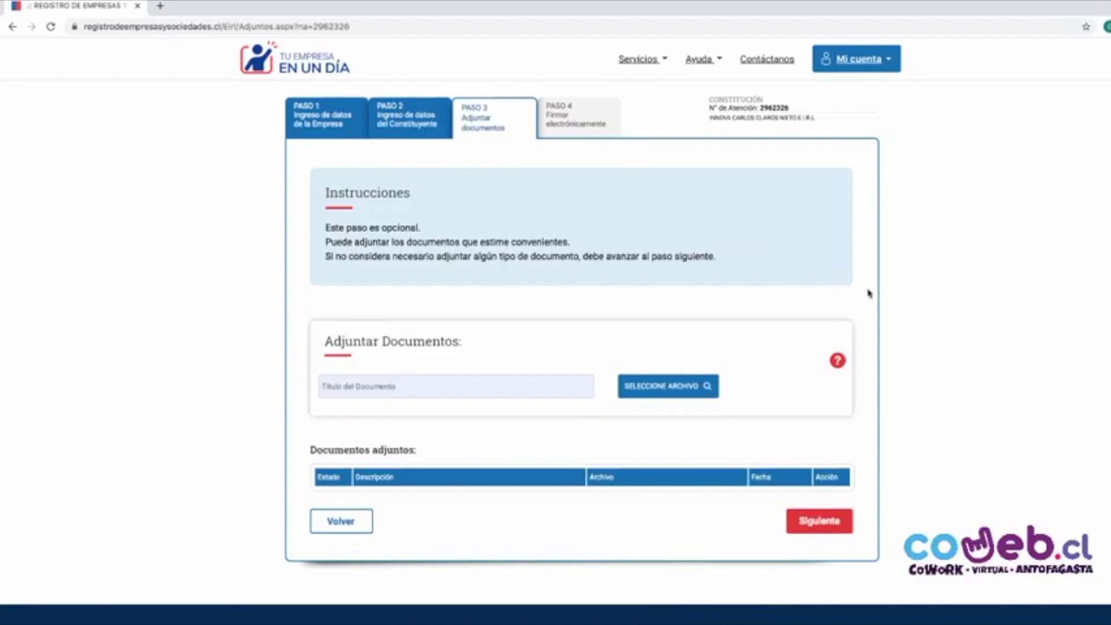
Read the attachments help (PDF only, up to 2 MBytes, Artículo 150) and close it.
left_click(837, 361)
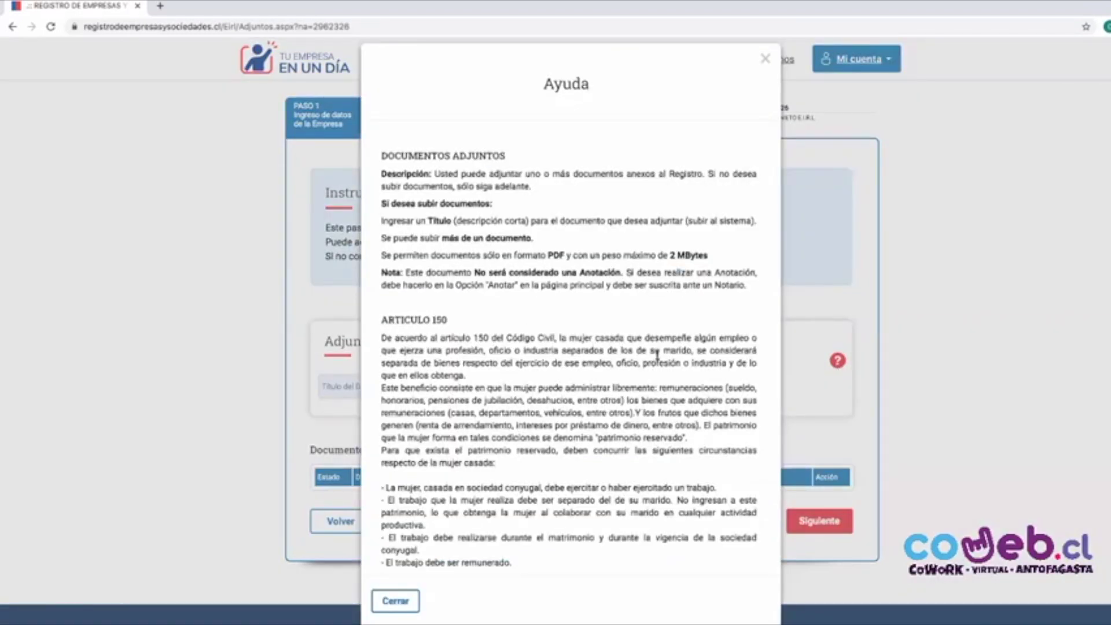
scroll(657, 354, "down", 2)
scroll(449, 397, "up", 2)
scroll(496, 311, "down", 1)
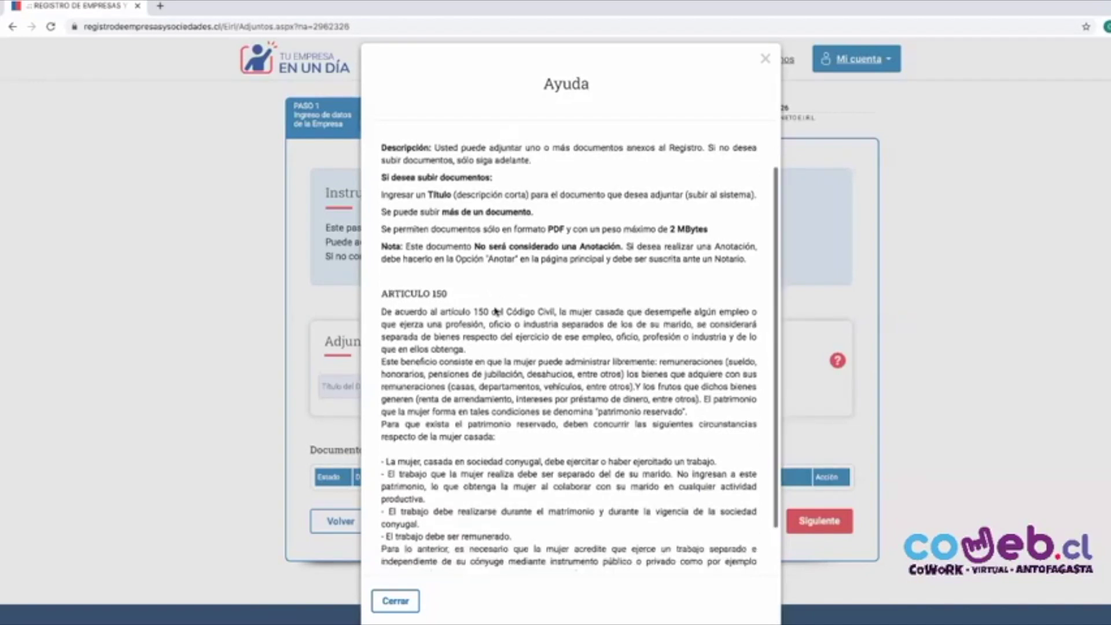
scroll(495, 311, "down", 1)
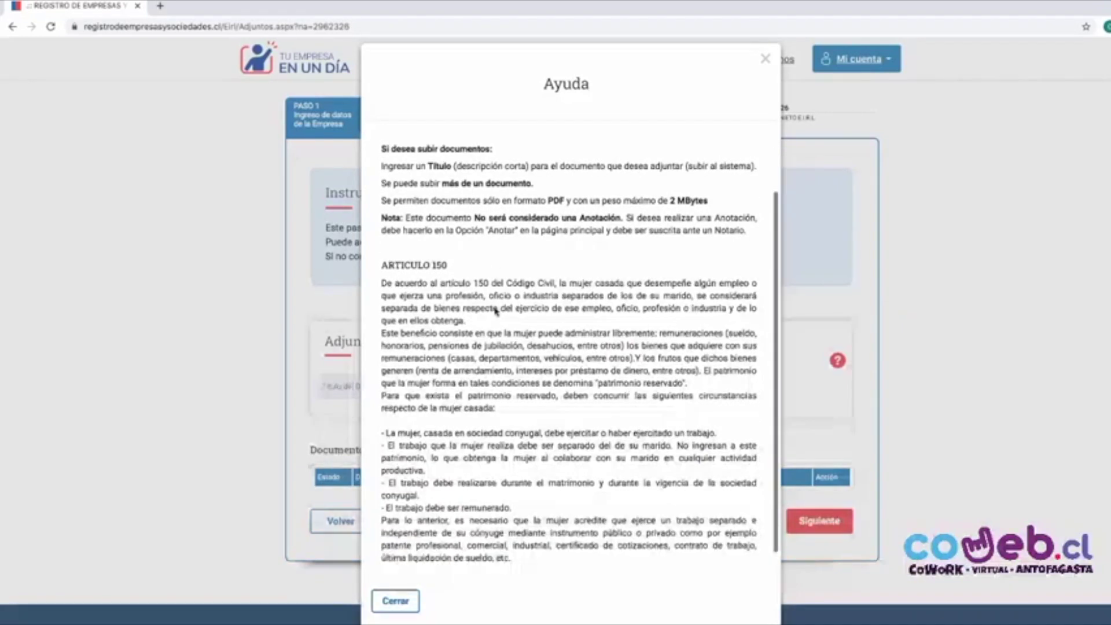
scroll(495, 311, "down", 1)
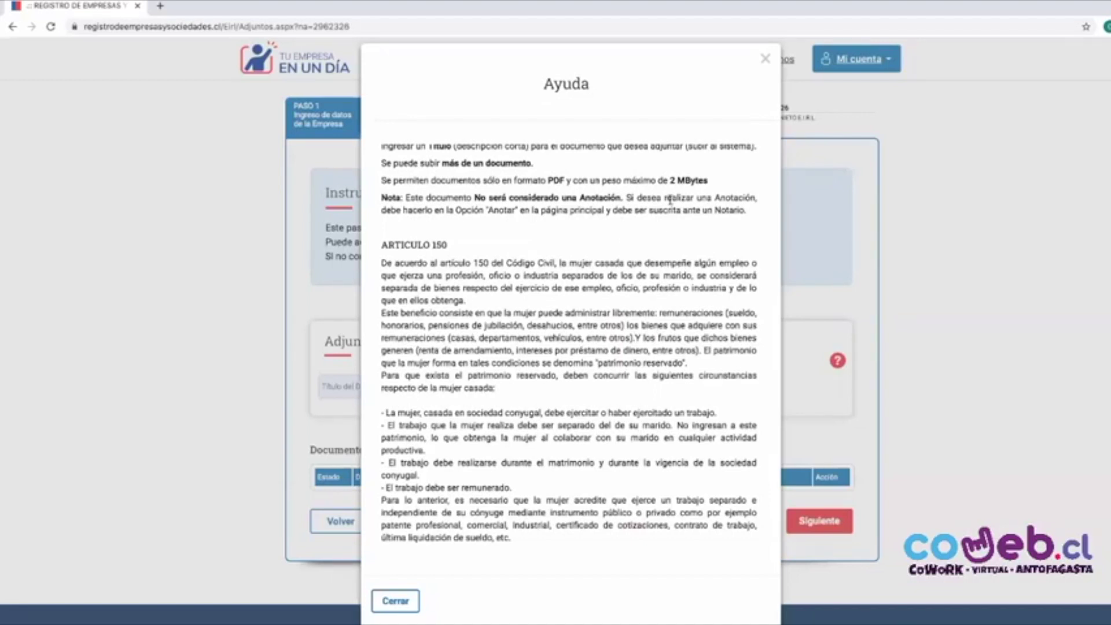
left_click(770, 58)
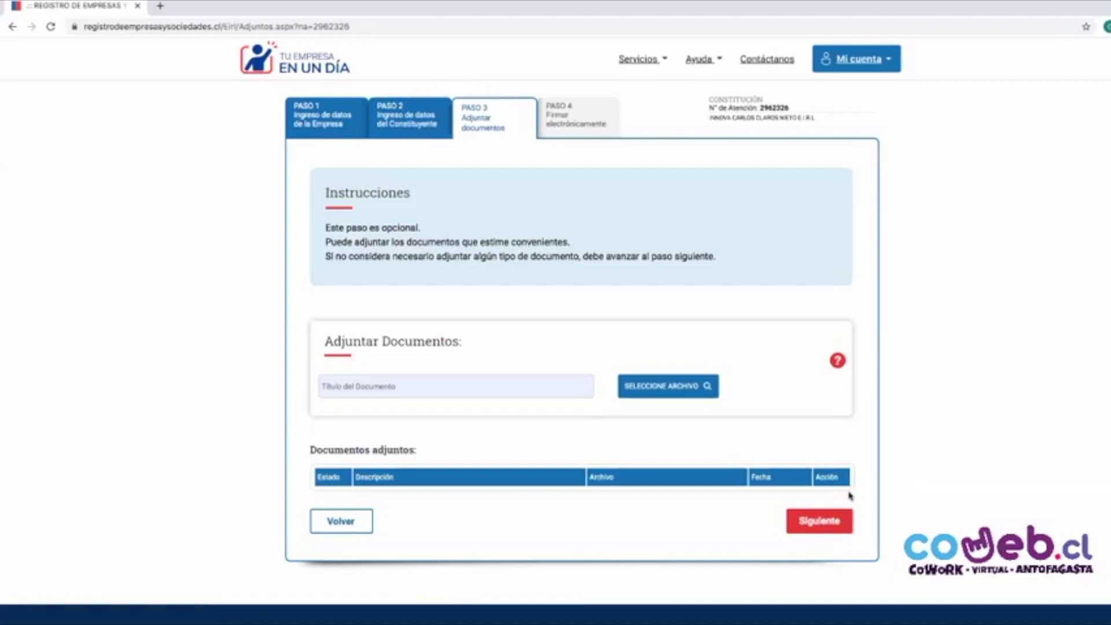
Skip attachments and review Paso 4, Firmar electrónicamente, with notary signing set to No.
left_click(803, 523)
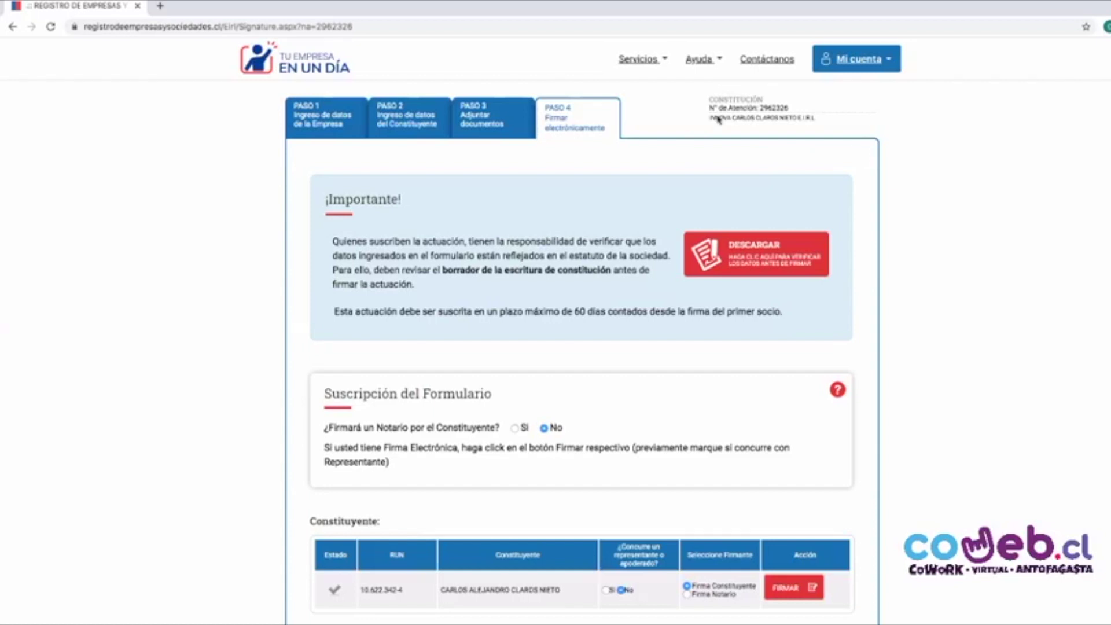
scroll(725, 169, "down", 3)
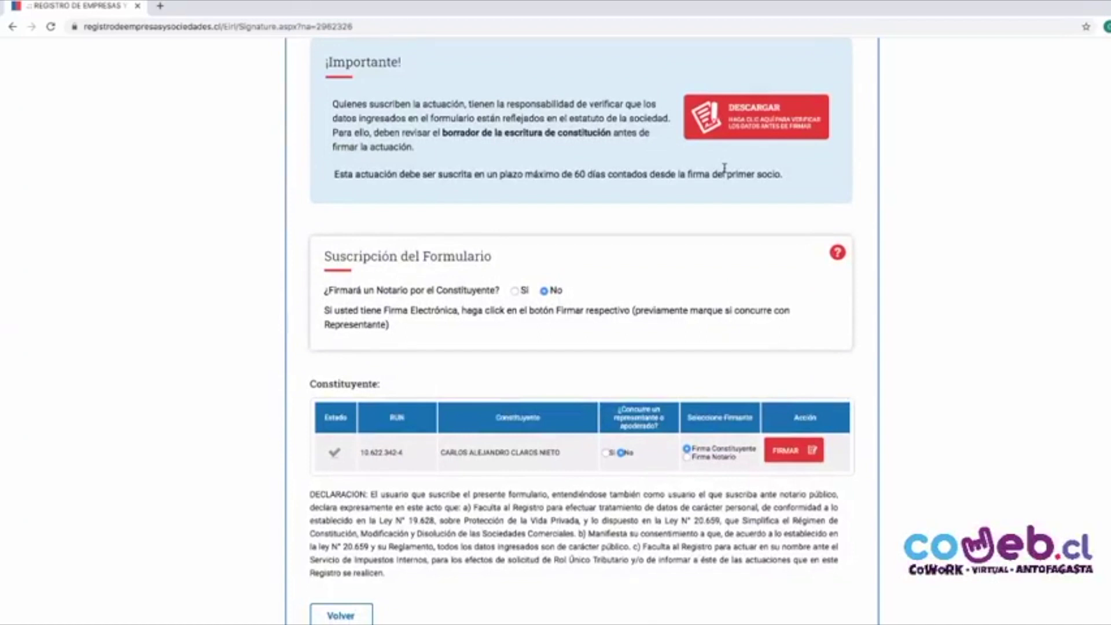
scroll(435, 243, "up", 2)
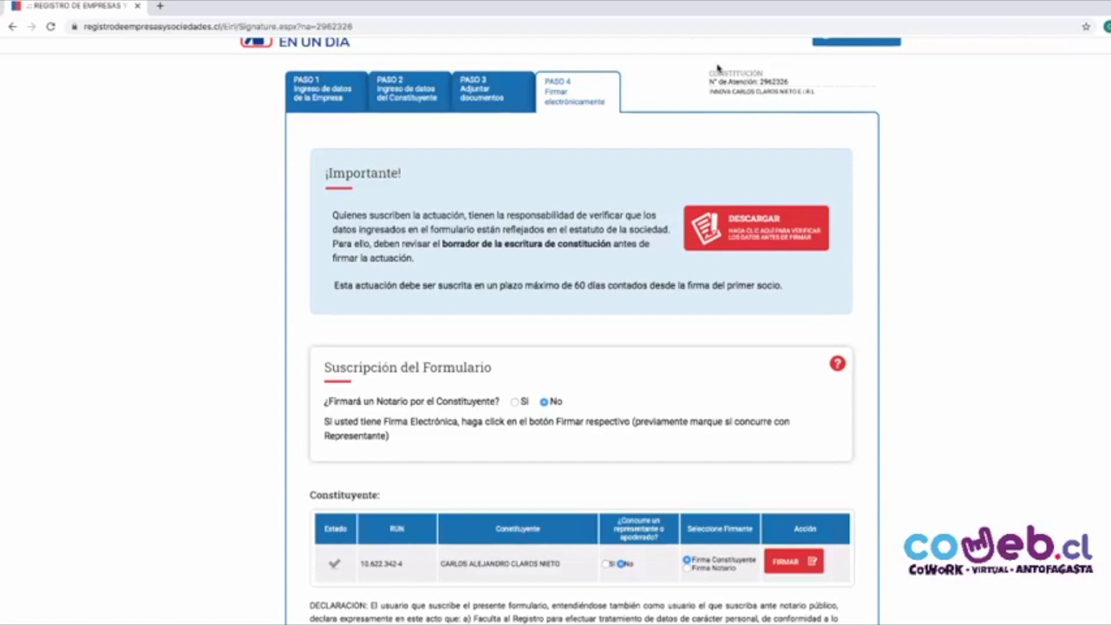
scroll(718, 67, "up", 1)
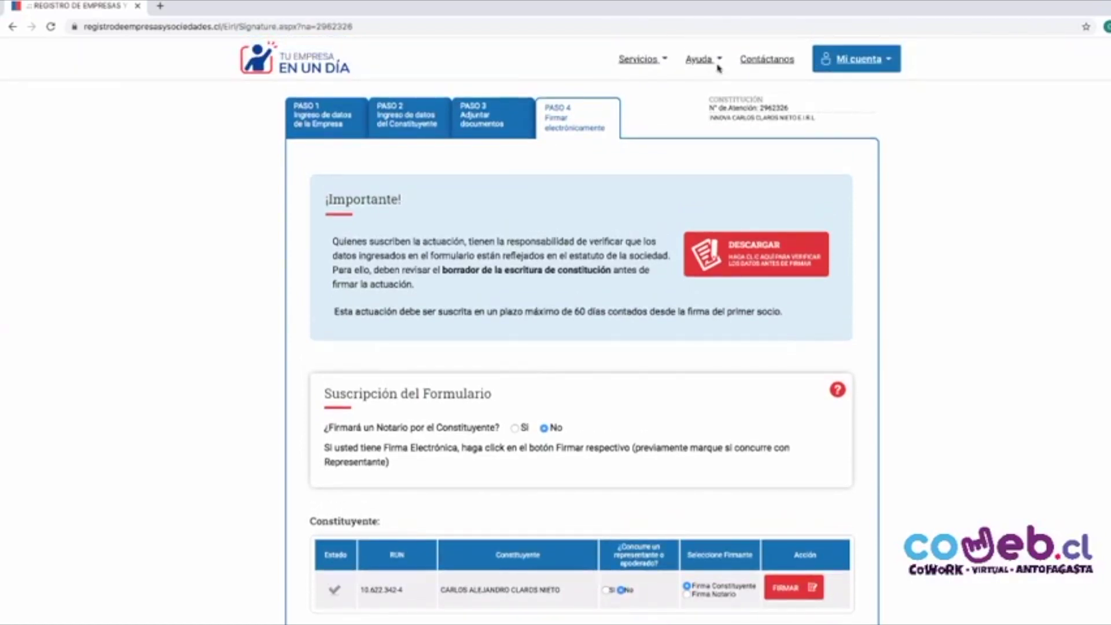
Search Google in a new browser tab for 'firma avanza'.
left_click(159, 10)
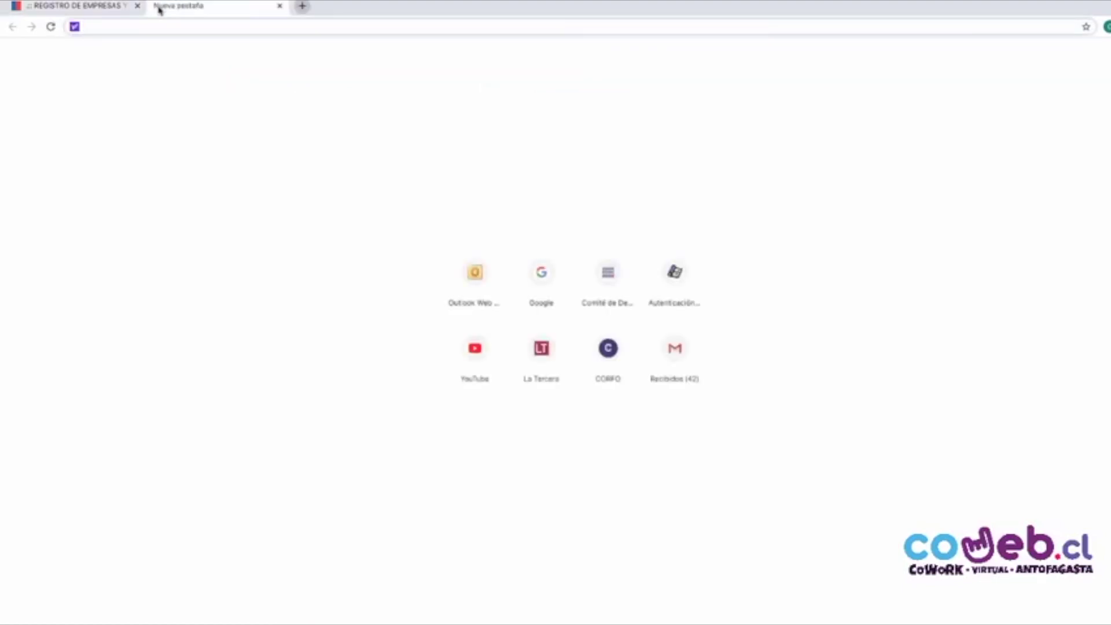
type("f")
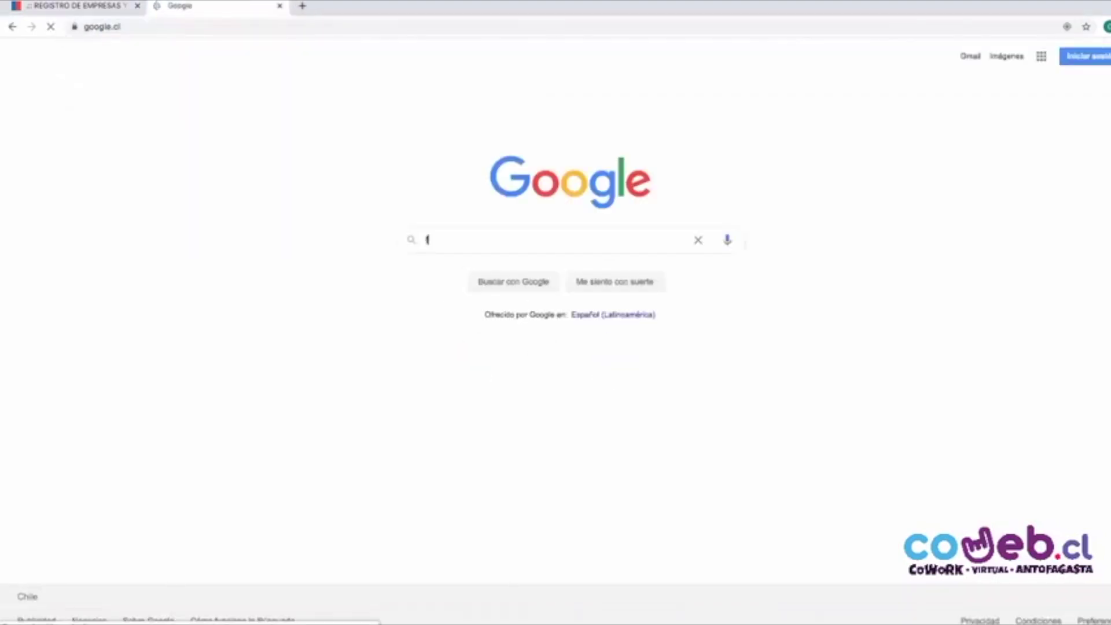
type("irma a")
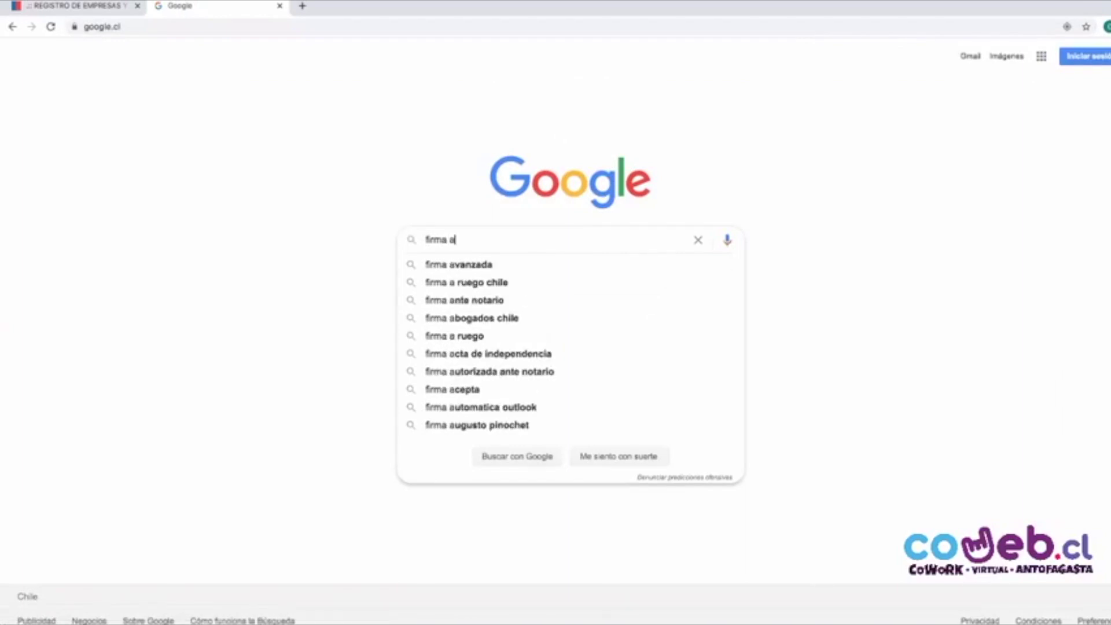
type("vanza")
key("Return")
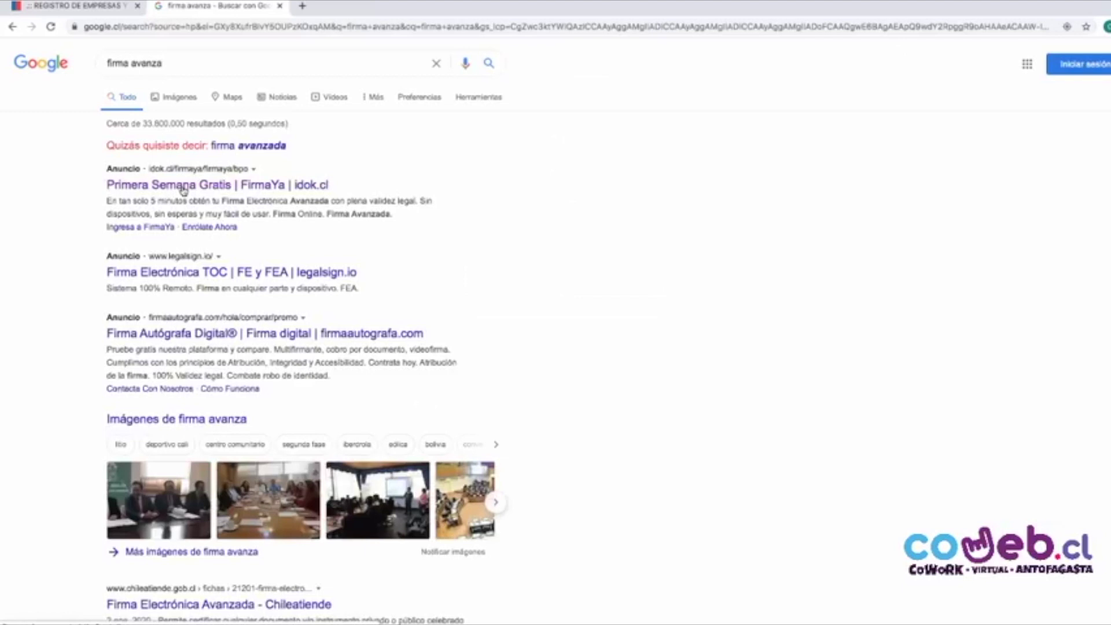
Check FirmaYa's price list: three packages, 3 to 30 signatures, $1990 to $17990.
left_click(182, 189)
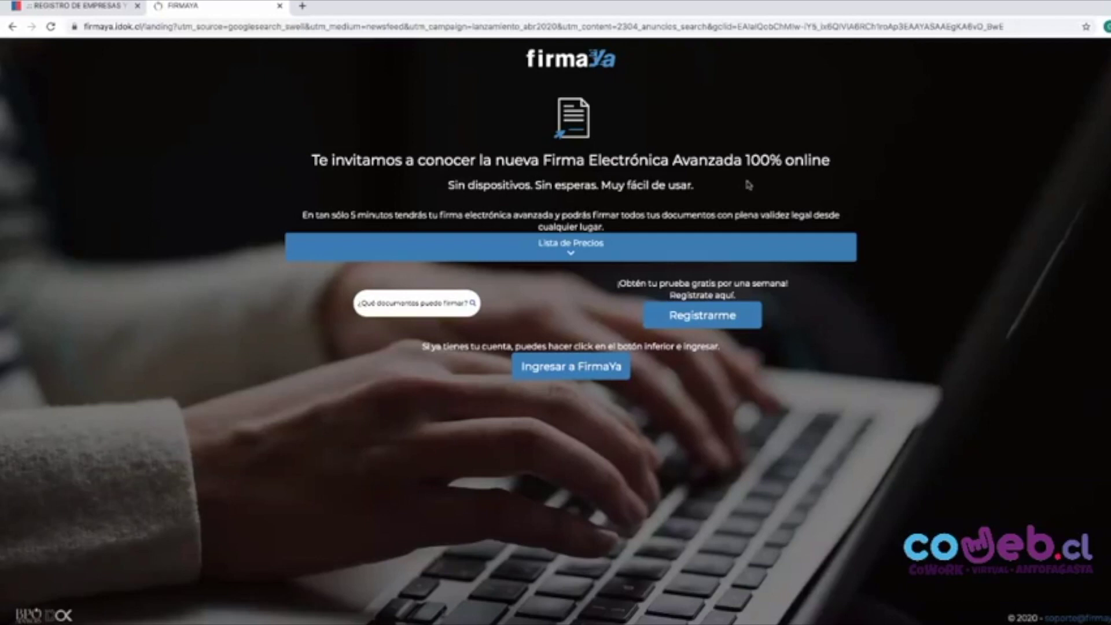
left_click(562, 258)
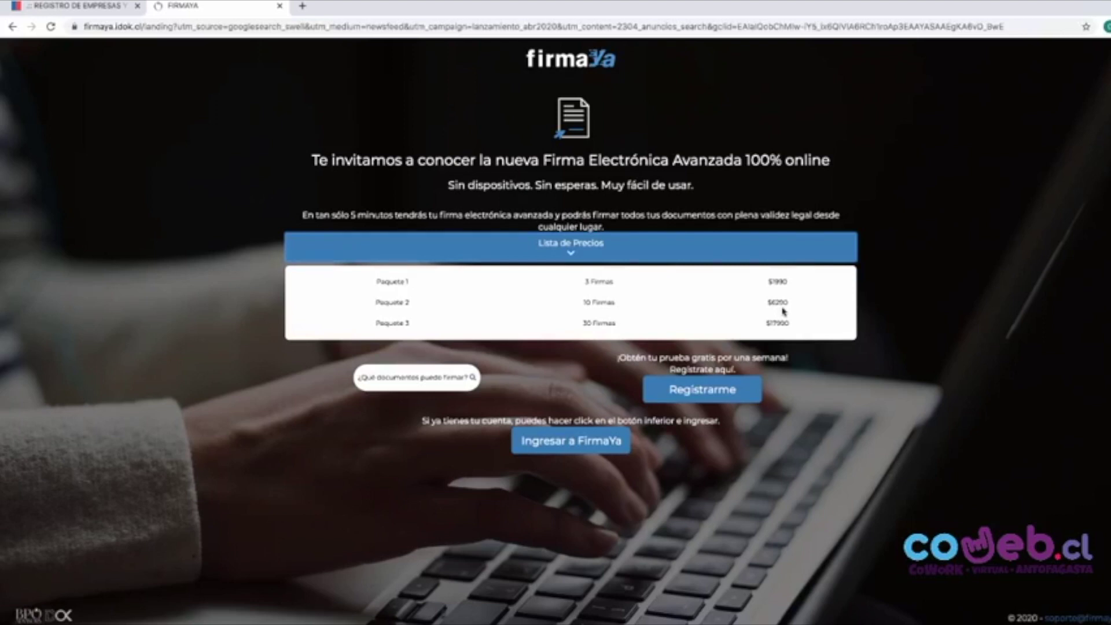
left_click(79, 7)
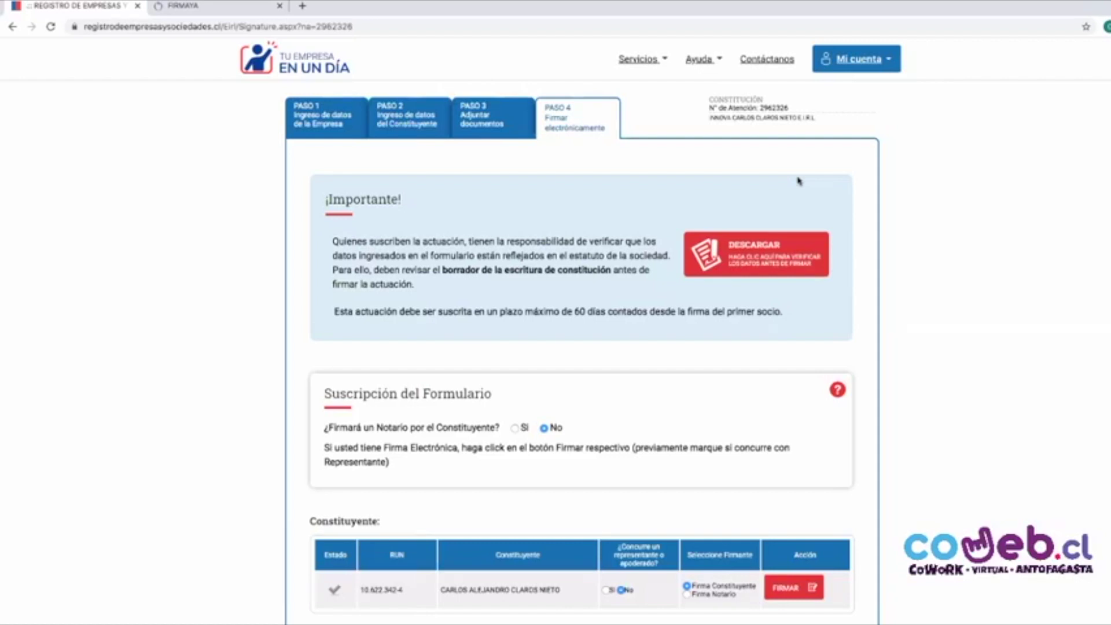
Scroll through Paso 4 from the draft-deed notice to the legal declaration and back up.
scroll(805, 179, "down", 1)
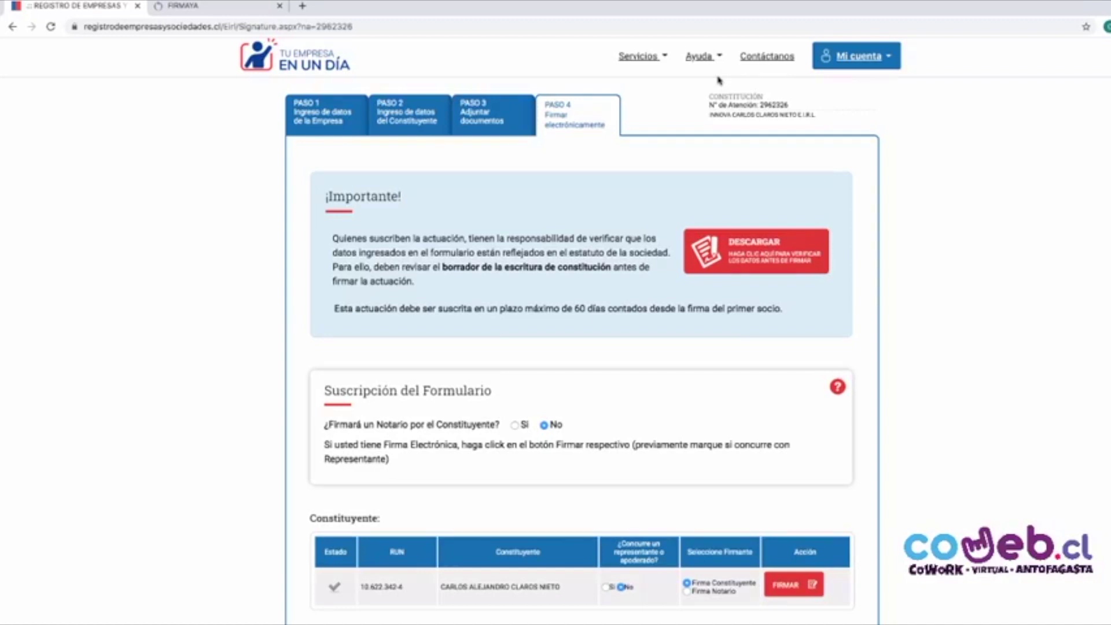
scroll(719, 80, "down", 2)
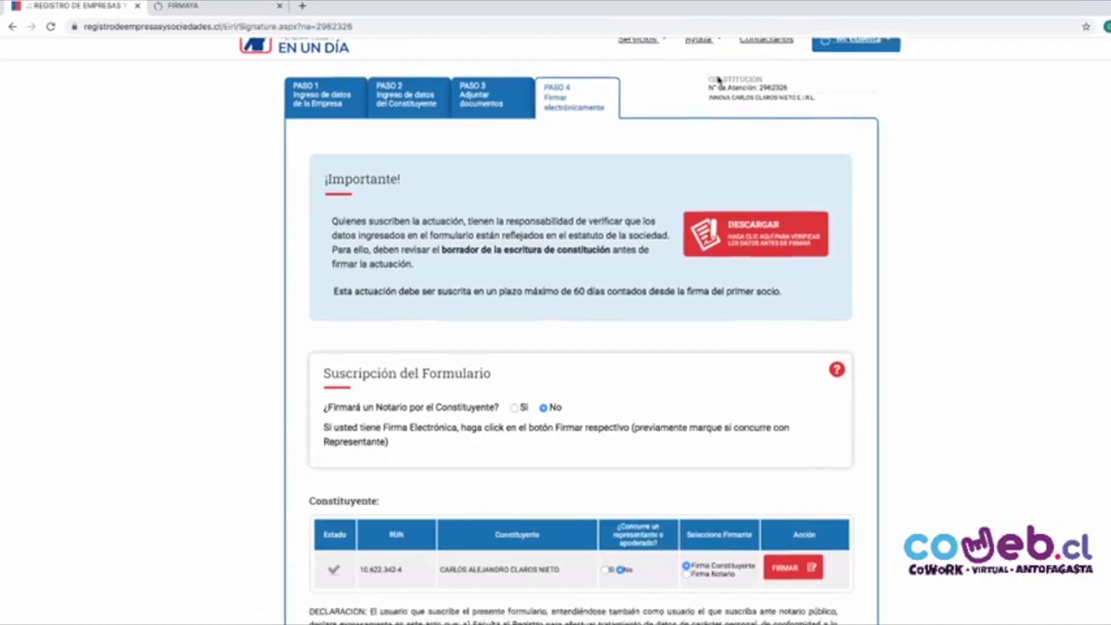
scroll(810, 173, "up", 2)
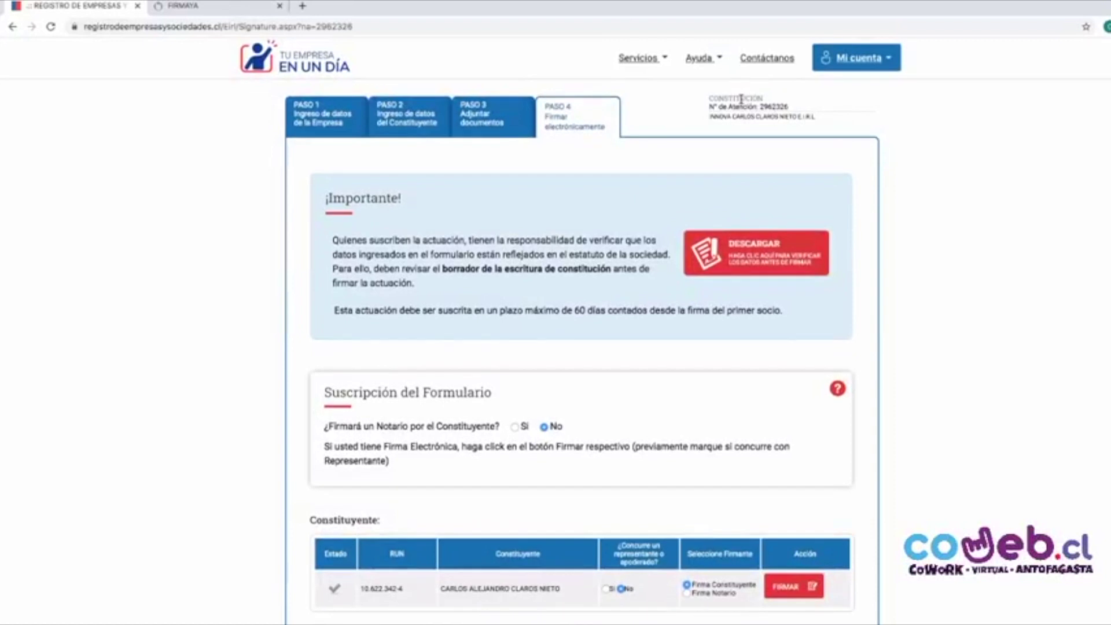
scroll(741, 99, "down", 1)
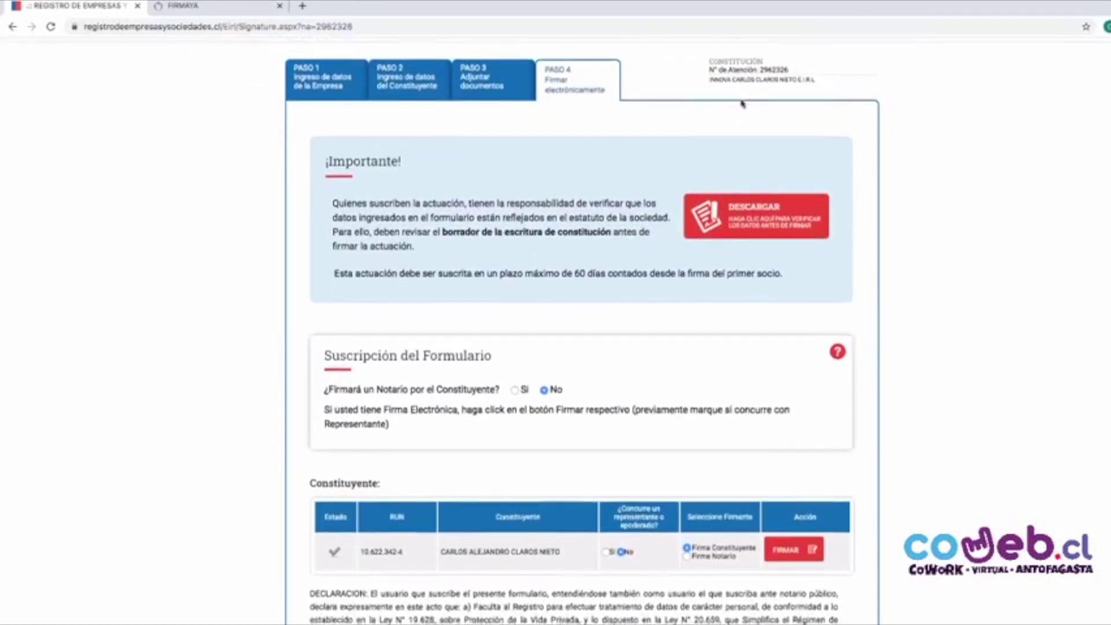
scroll(742, 104, "down", 3)
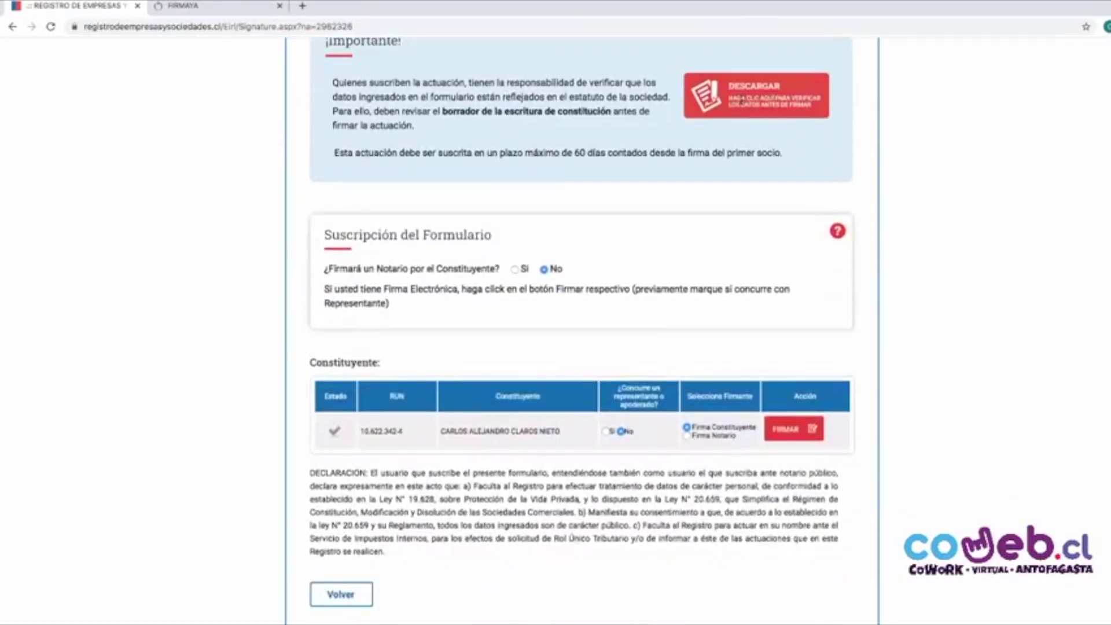
scroll(741, 99, "down", 2)
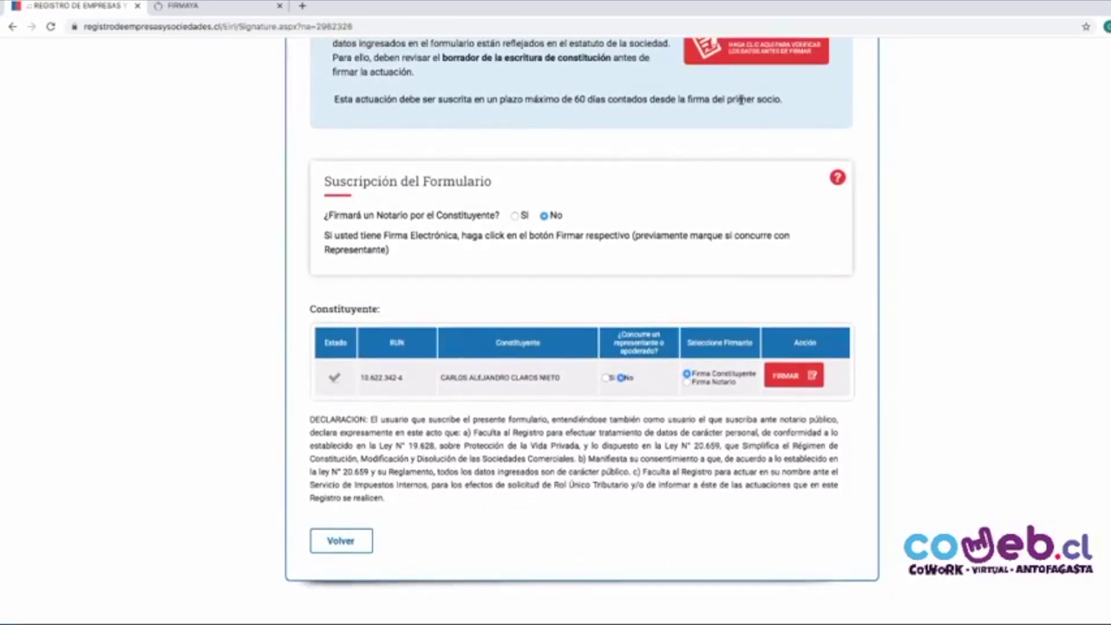
scroll(742, 100, "up", 5)
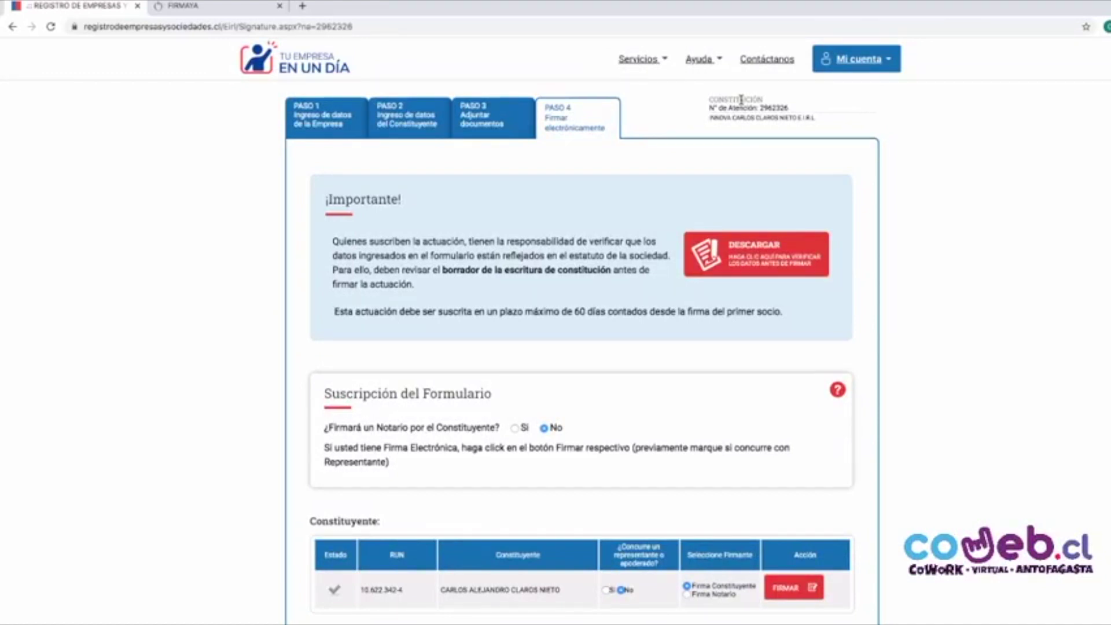
Register on FirmaYa with the signer's RUT and continue to the ClaveÚnica login.
left_click(232, 14)
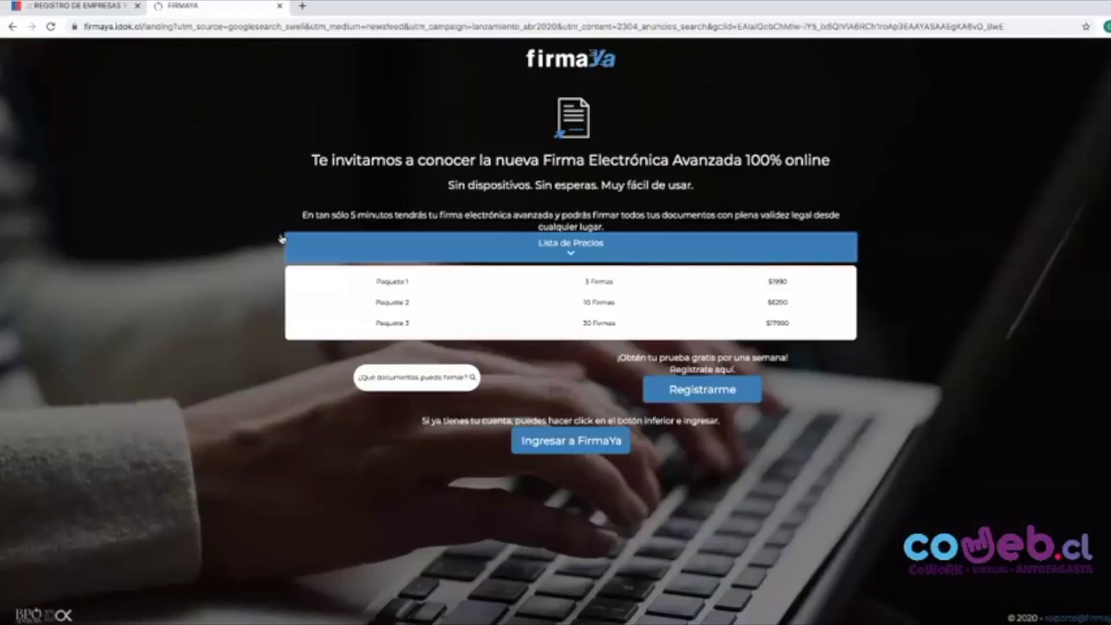
left_click(733, 392)
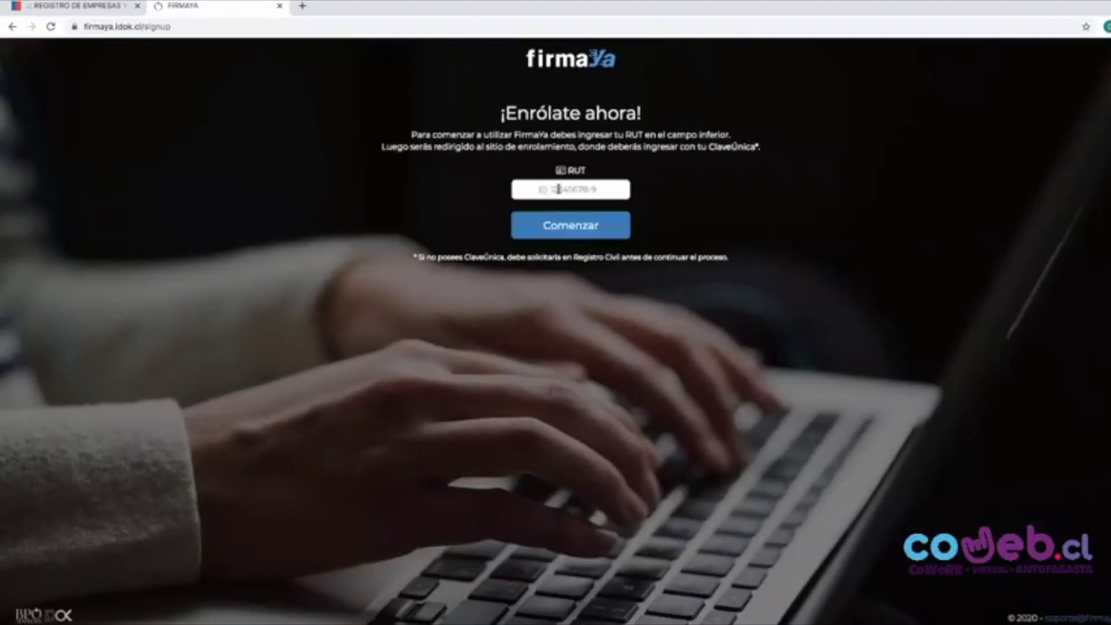
left_click(566, 190)
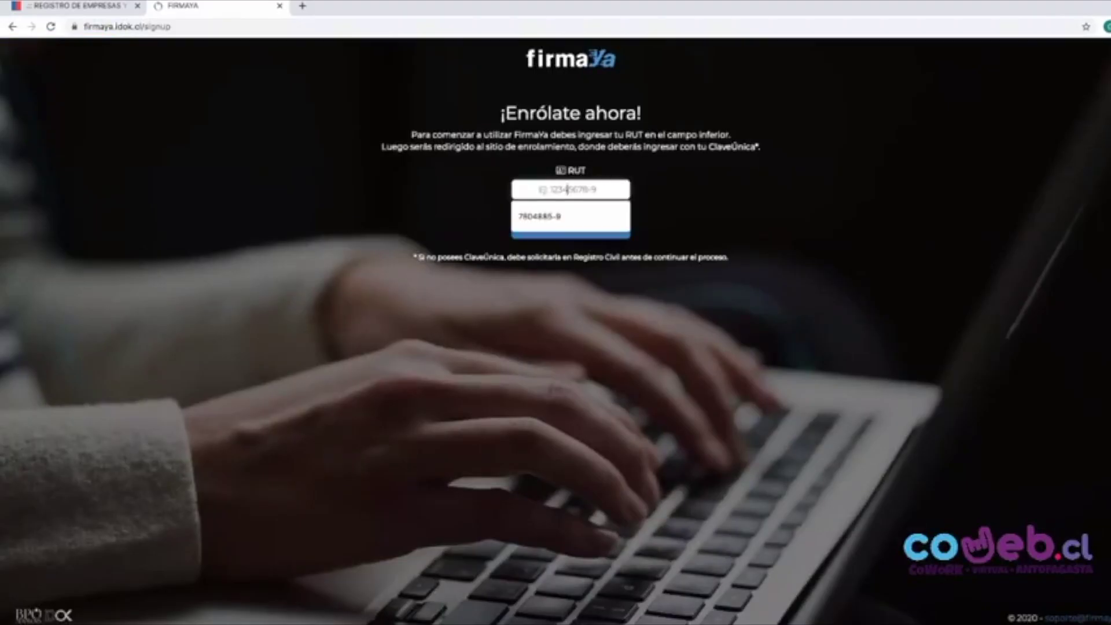
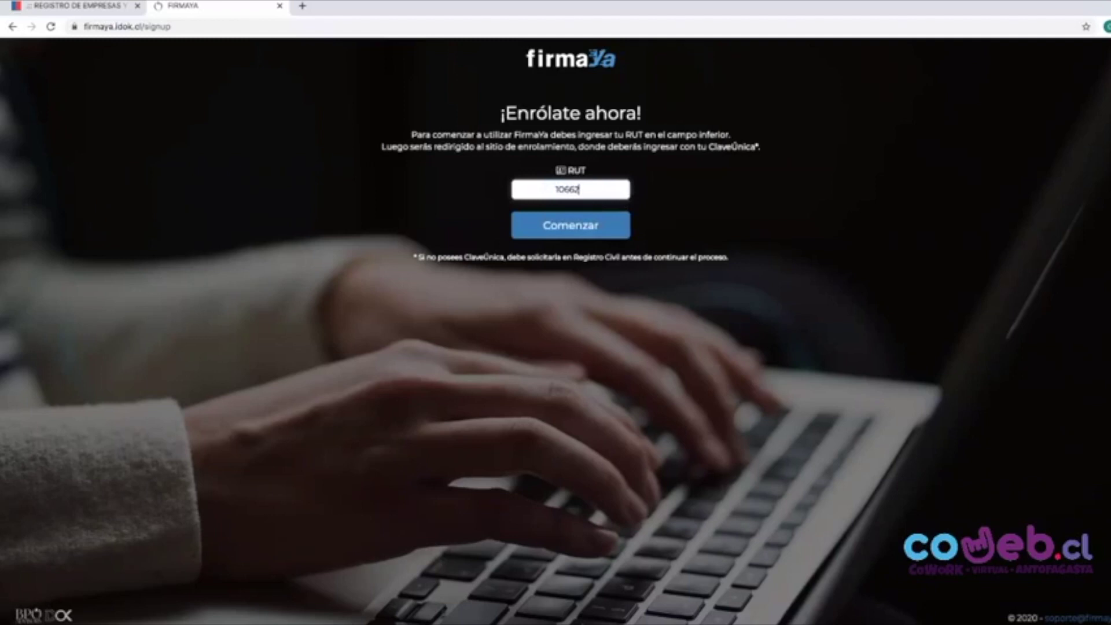
left_click(570, 231)
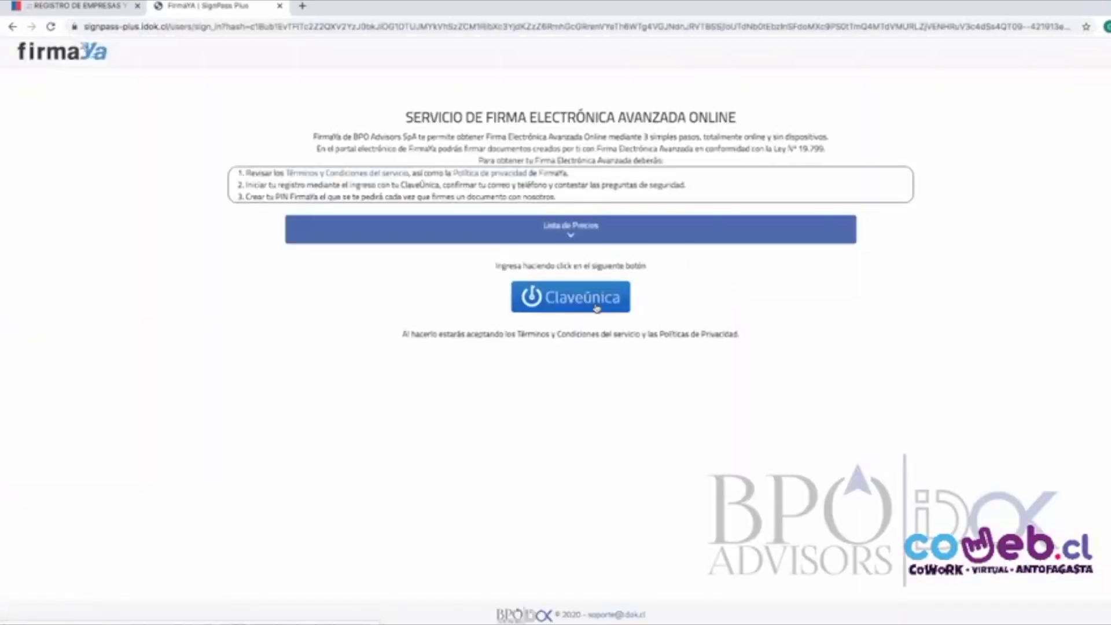
left_click(598, 306)
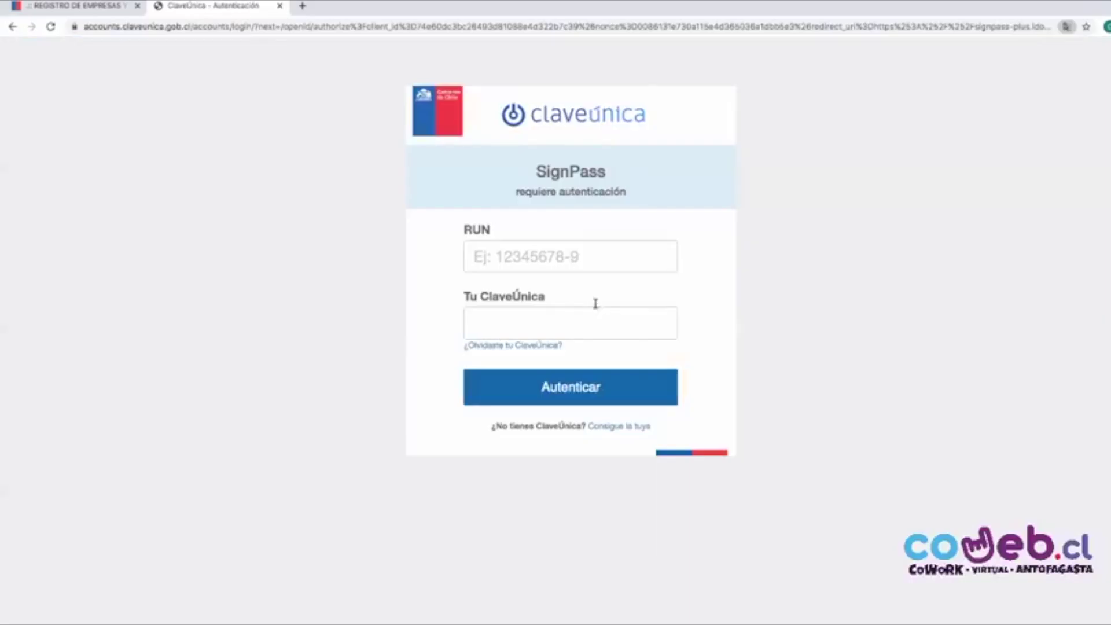
Log in to ClaveÚnica with the signer's RUN and password to reach FirmaYa's certificate form.
left_click(561, 263)
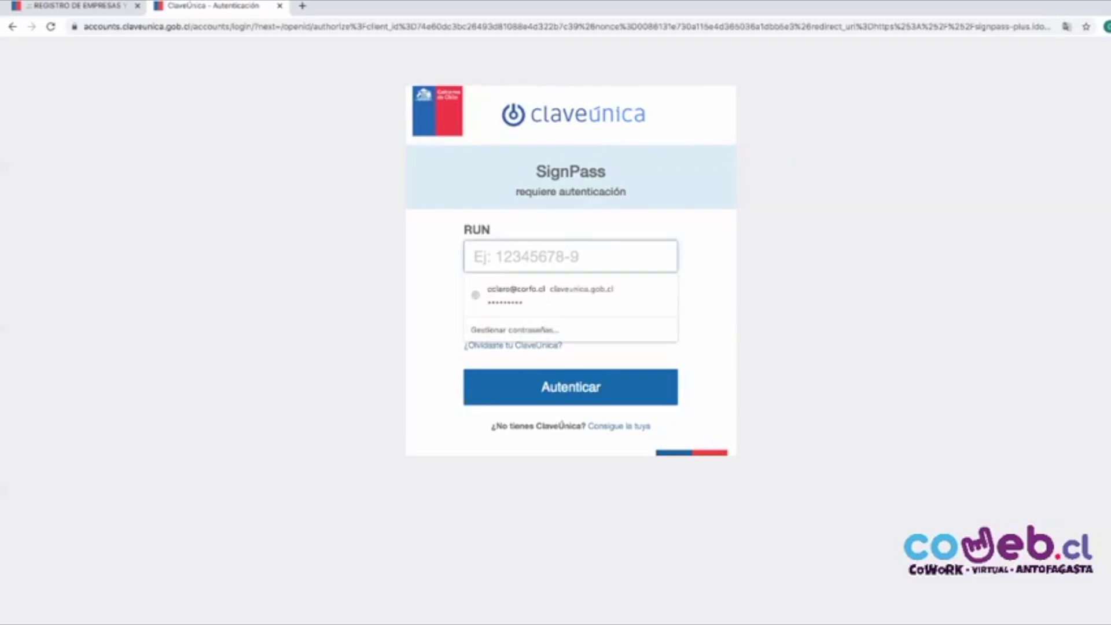
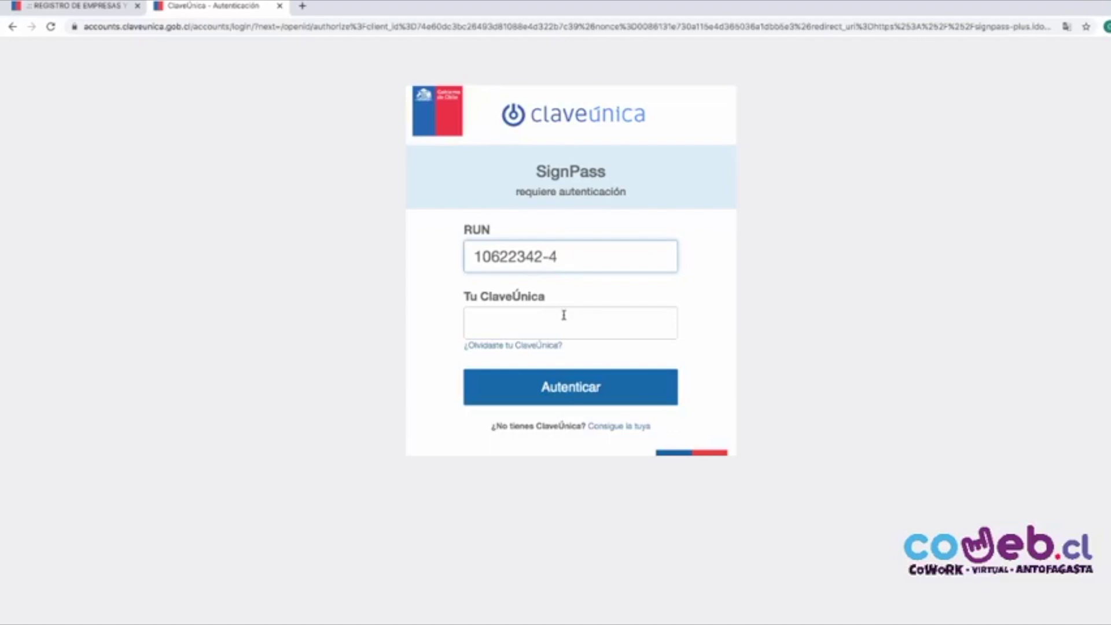
left_click(563, 316)
type("**********")
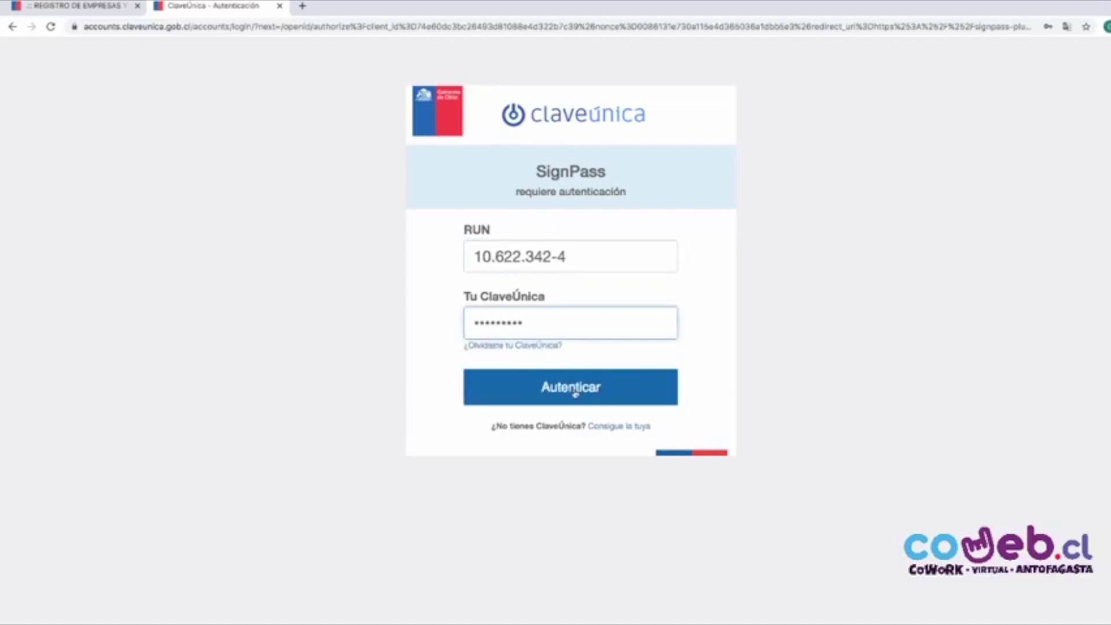
left_click(575, 393)
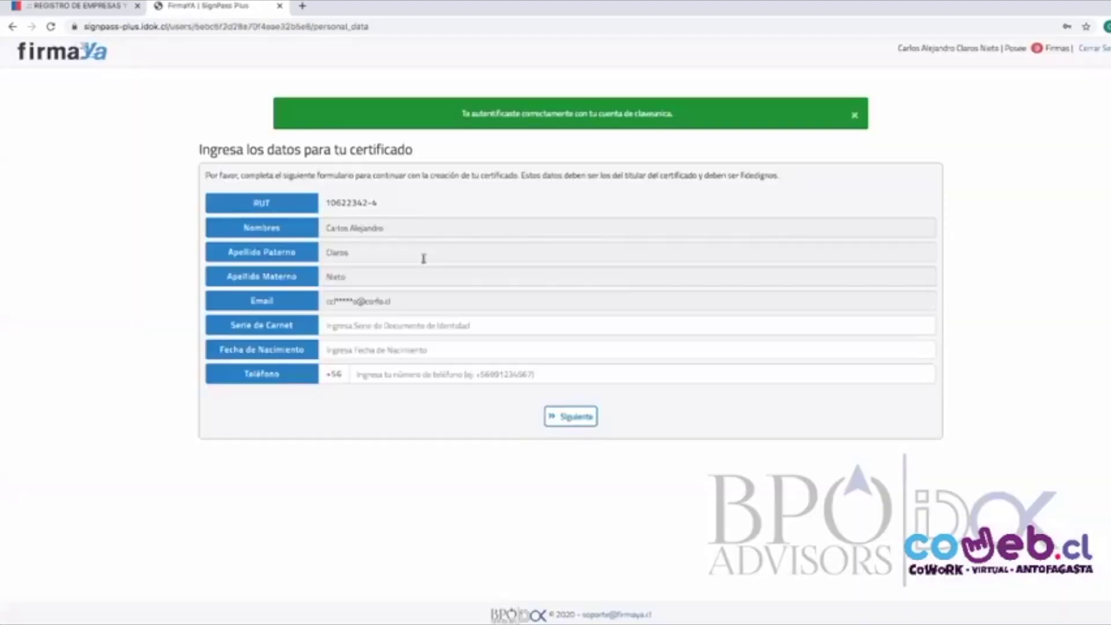
left_click(392, 318)
Check the Serie de Carnet field help, then close FirmaYa and return to Paso 4.
left_click(365, 322)
left_click(281, 7)
scroll(811, 492, "down", 2)
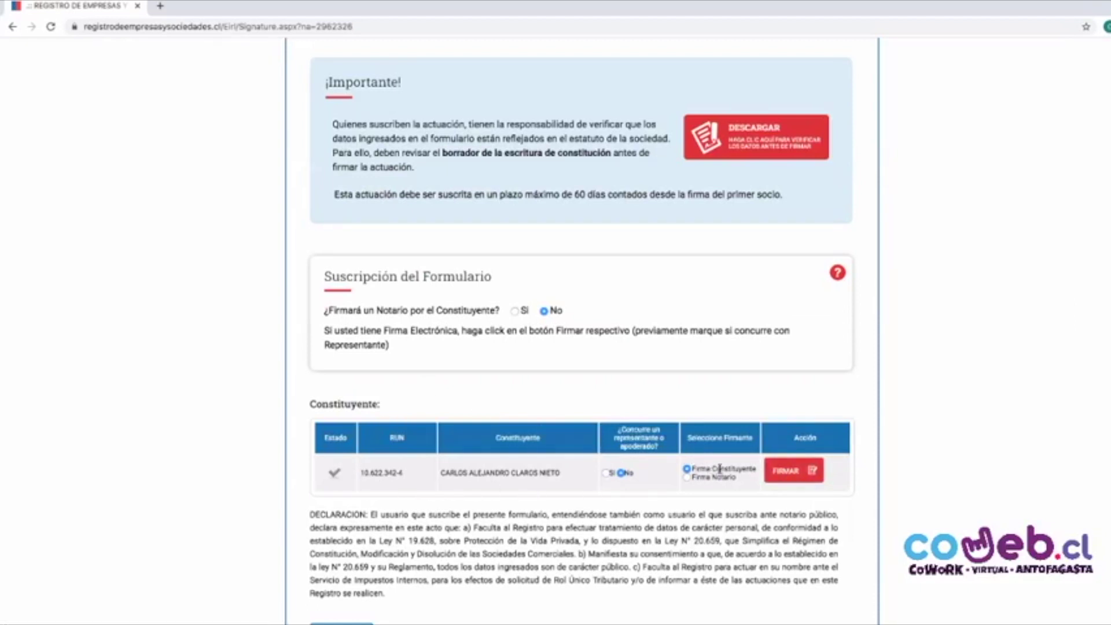
Press FIRMAR, dismiss the download-first notice, and open the draft constitution deed.
left_click(797, 479)
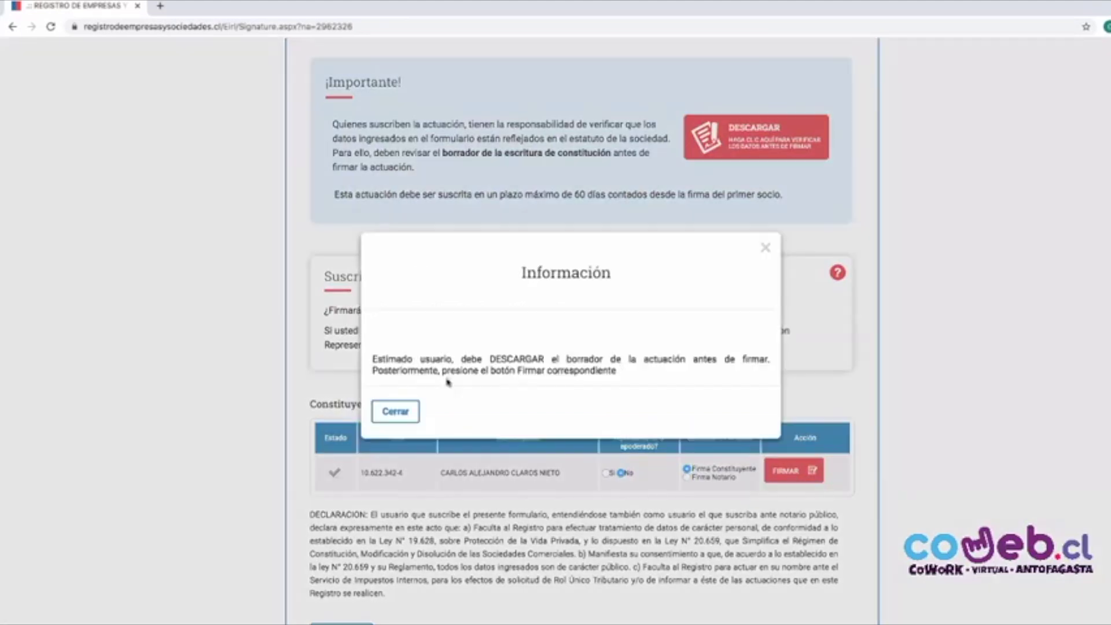
left_click(404, 416)
scroll(718, 354, "up", 1)
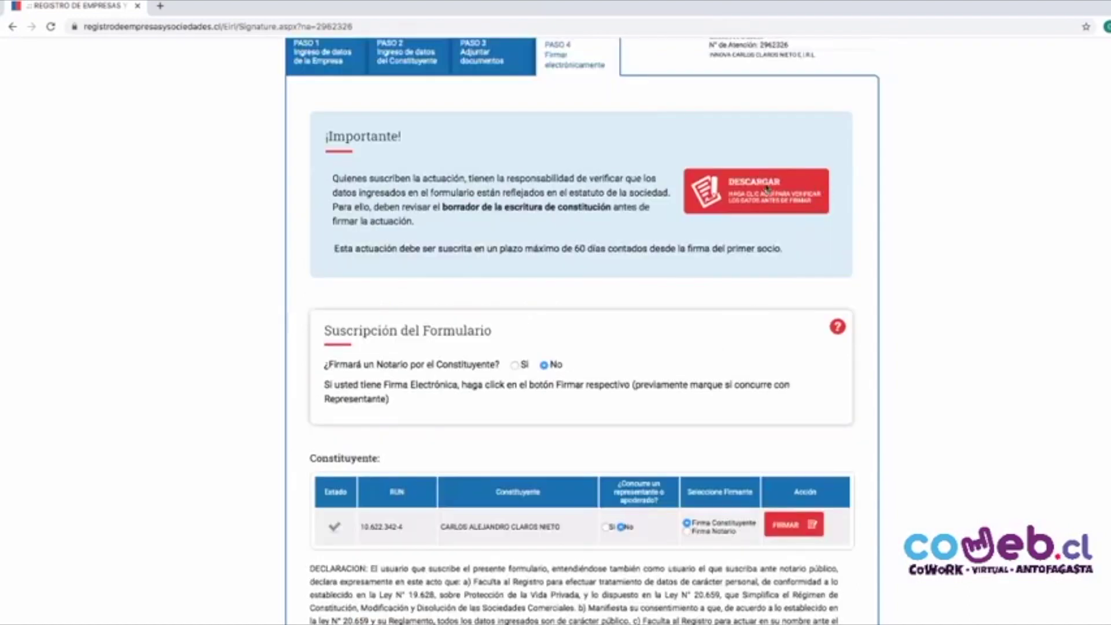
left_click(767, 191)
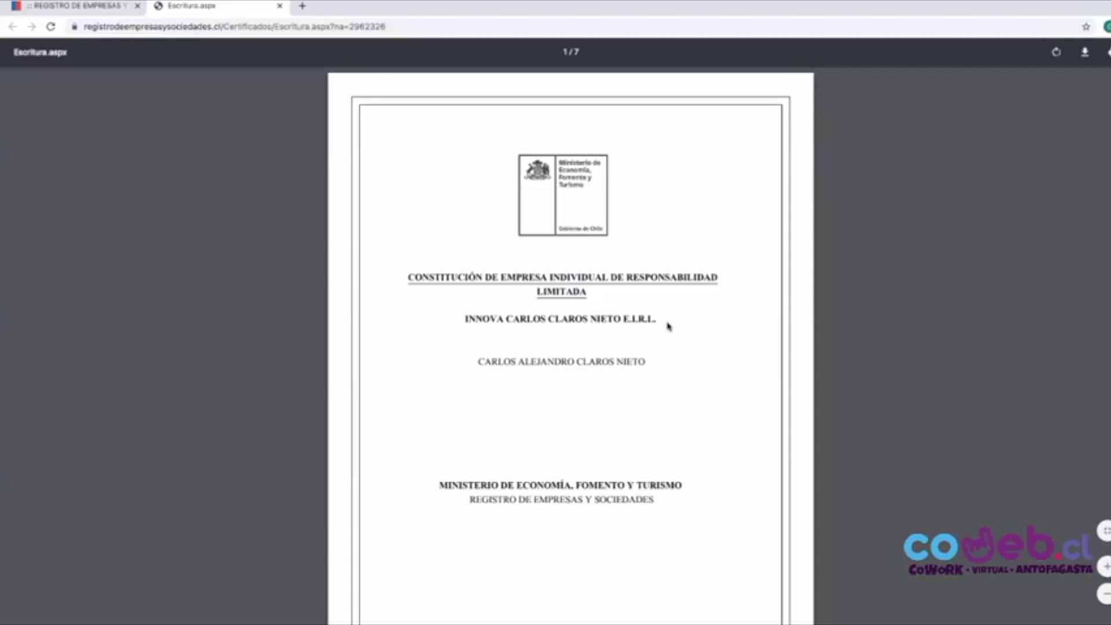
Read the draft EIRL deed, stating CL$1.000.000 capital, down to its signature block.
scroll(669, 326, "down", 1)
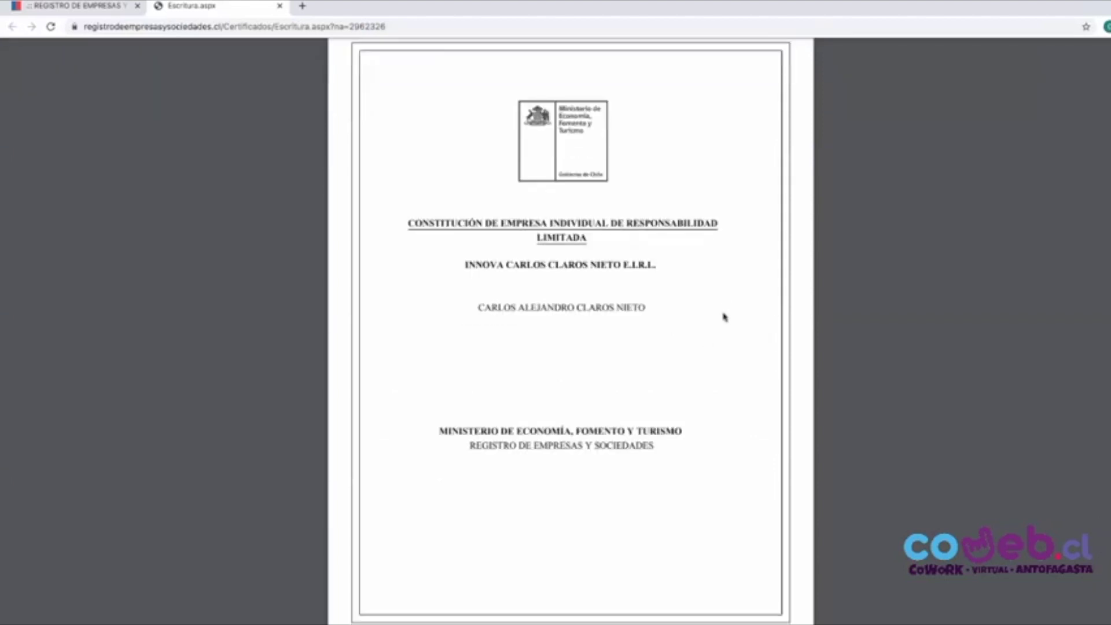
scroll(724, 317, "down", 10)
scroll(723, 317, "down", 2)
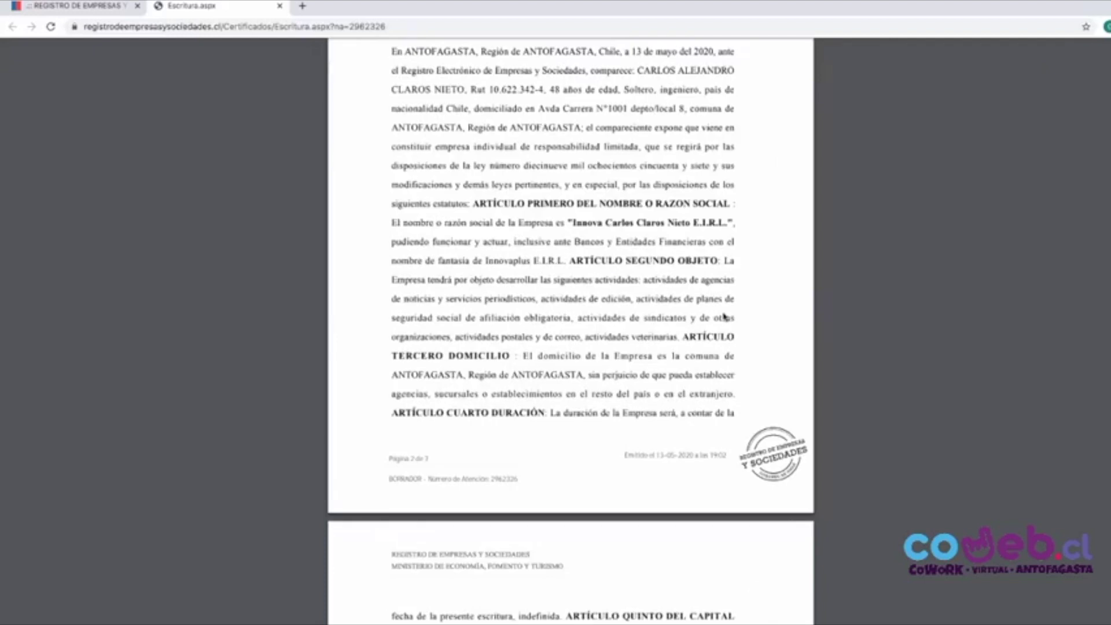
scroll(724, 317, "up", 3)
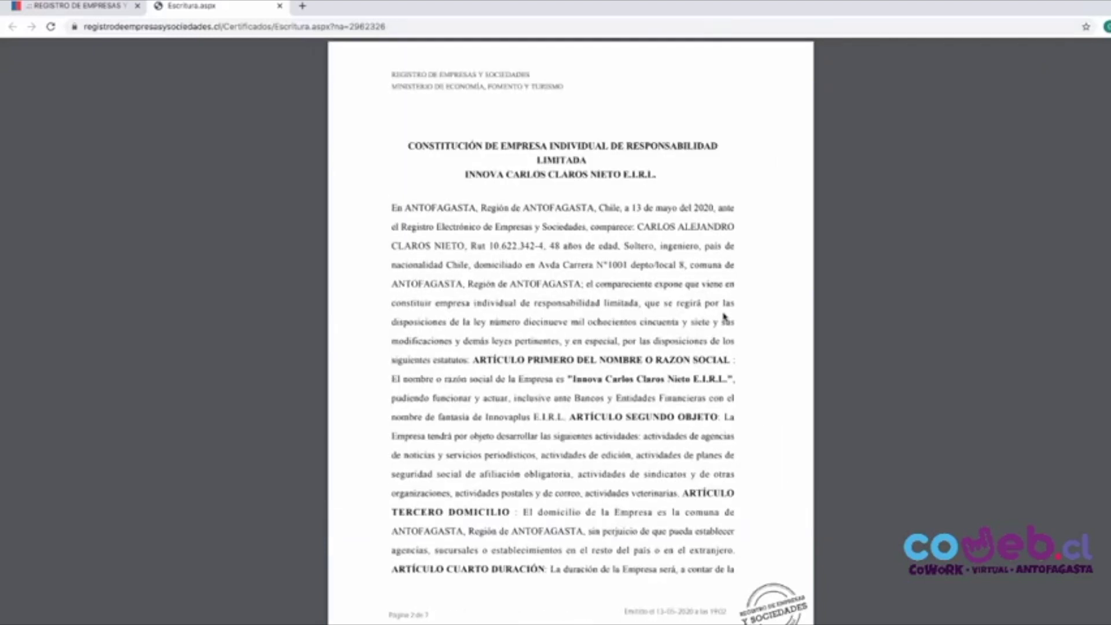
scroll(724, 317, "down", 3)
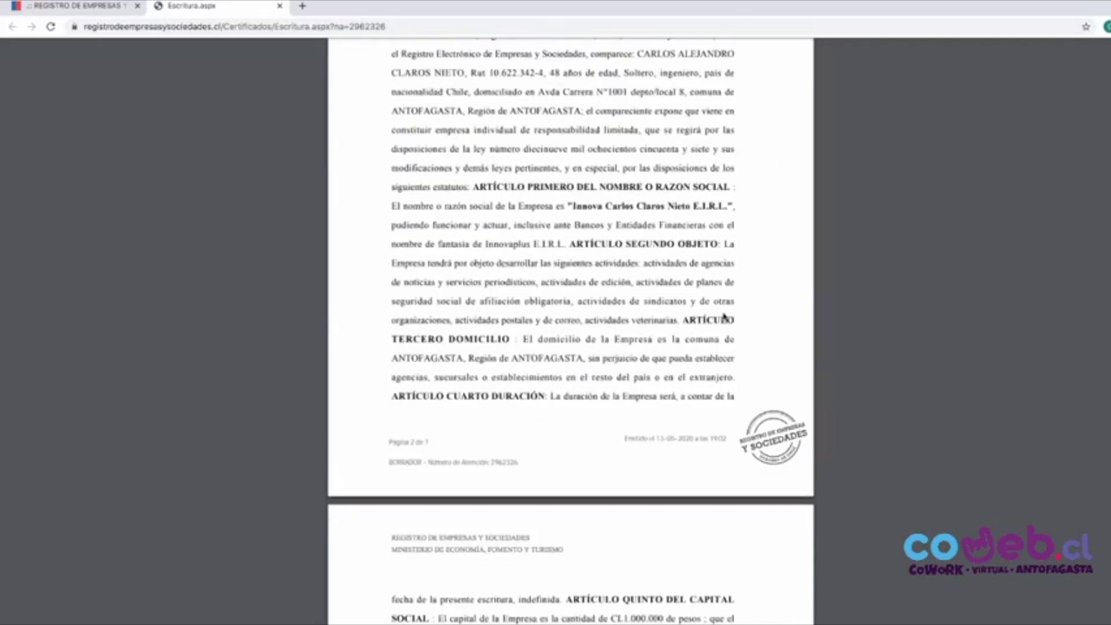
scroll(724, 317, "down", 3)
scroll(698, 308, "up", 4)
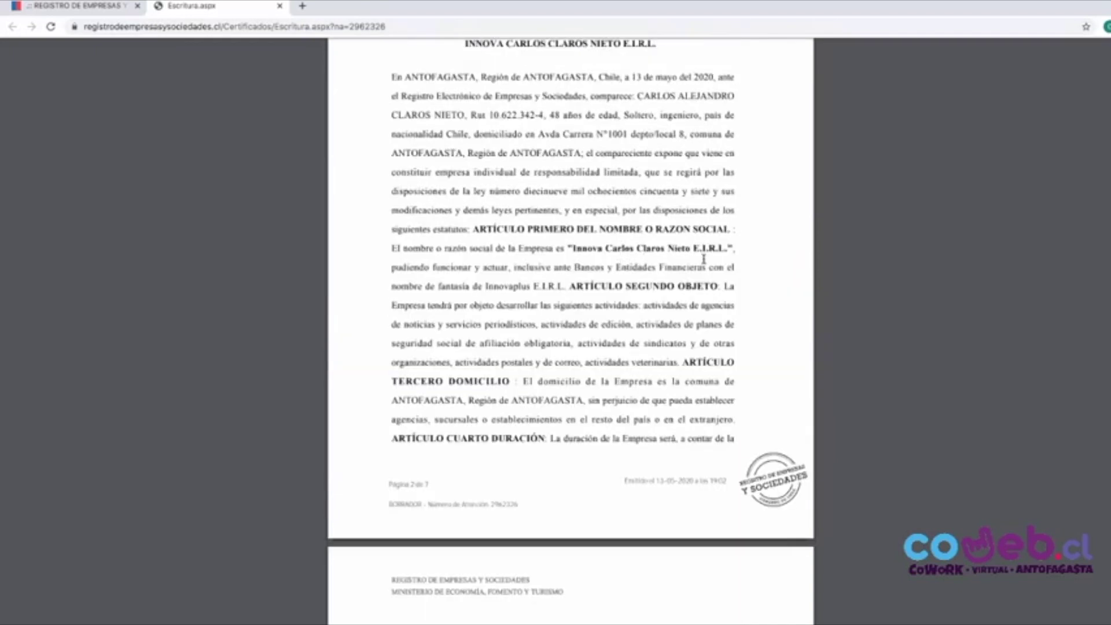
scroll(703, 259, "down", 6)
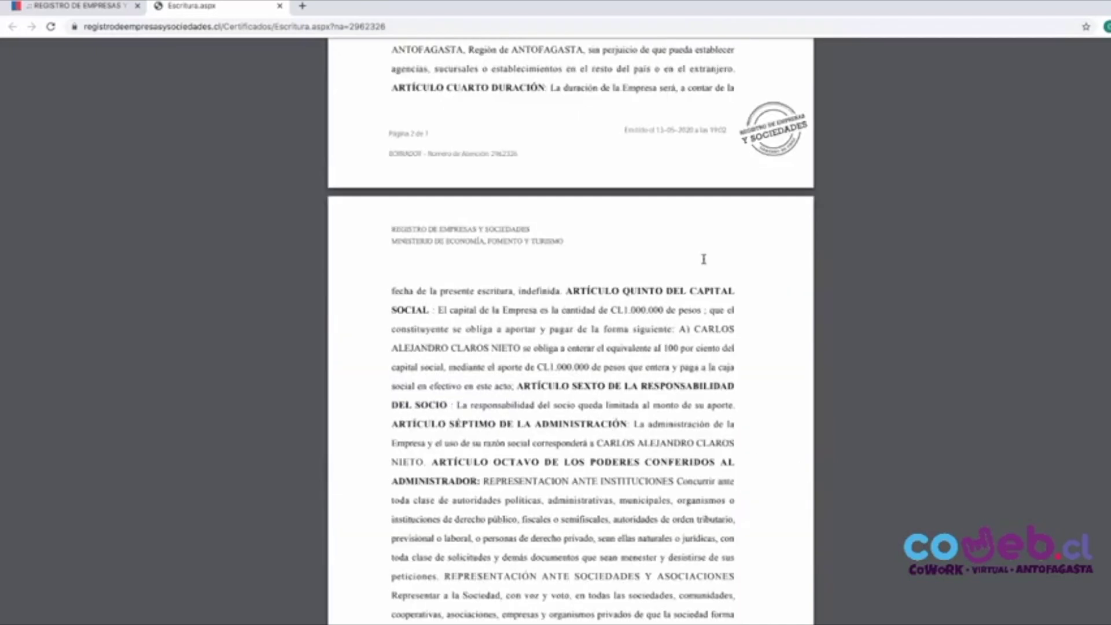
scroll(704, 259, "down", 2)
scroll(642, 165, "down", 1)
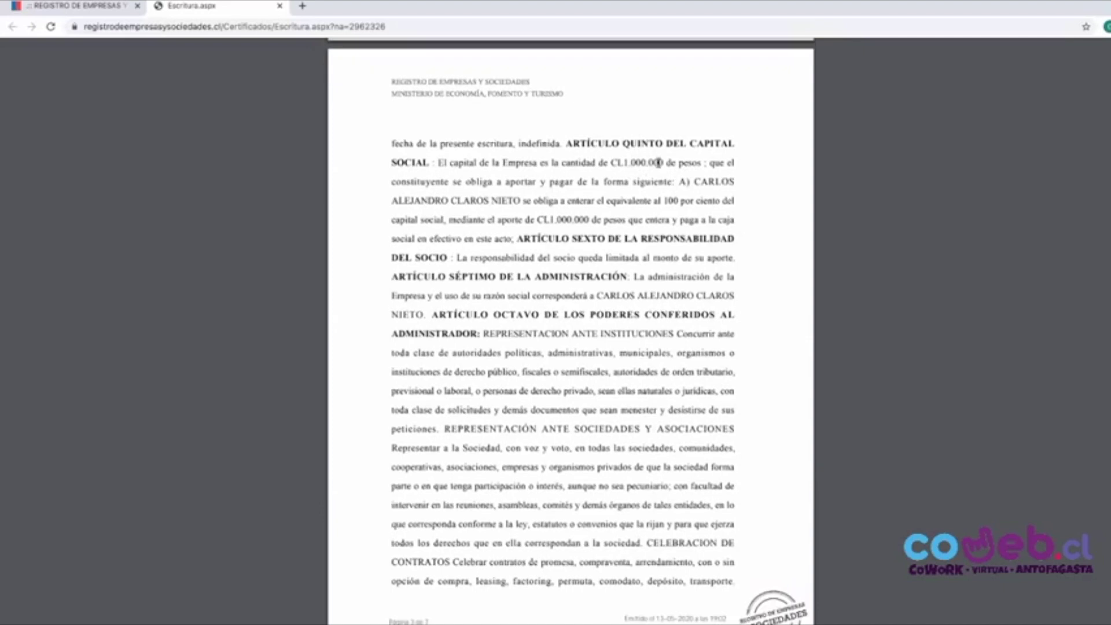
left_click_drag(610, 162, 693, 163)
scroll(690, 218, "down", 2)
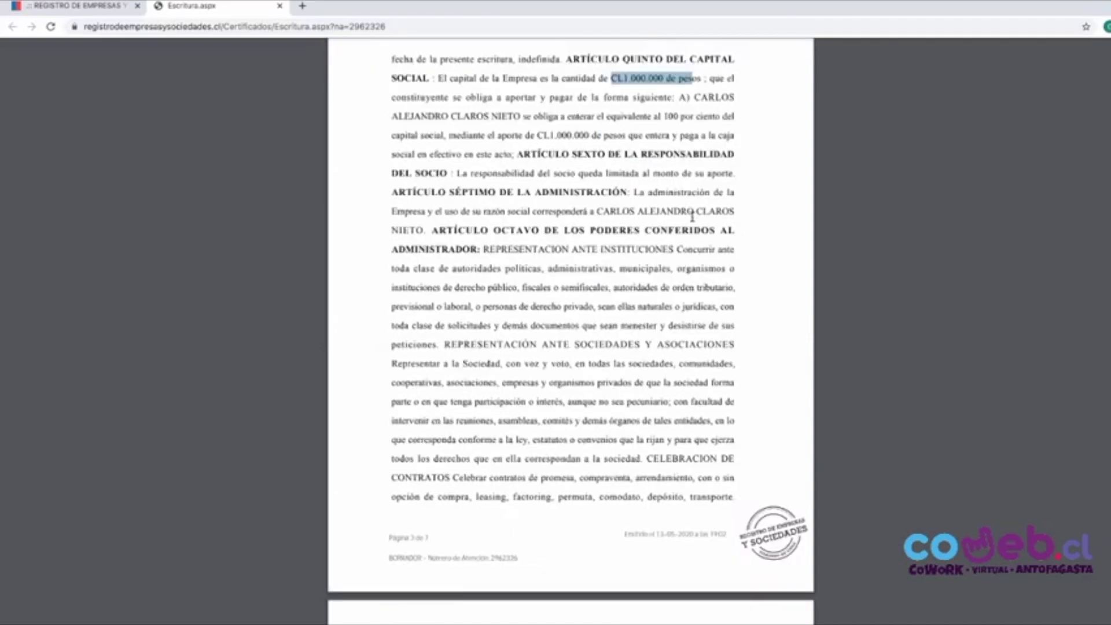
scroll(563, 217, "down", 2)
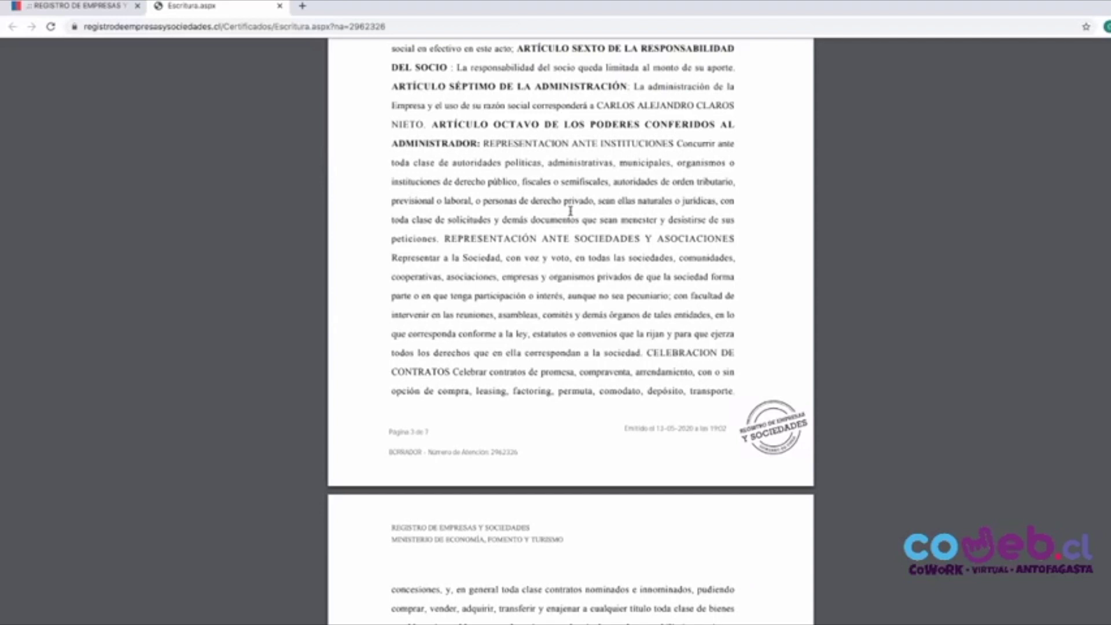
scroll(570, 211, "down", 1)
scroll(570, 211, "down", 5)
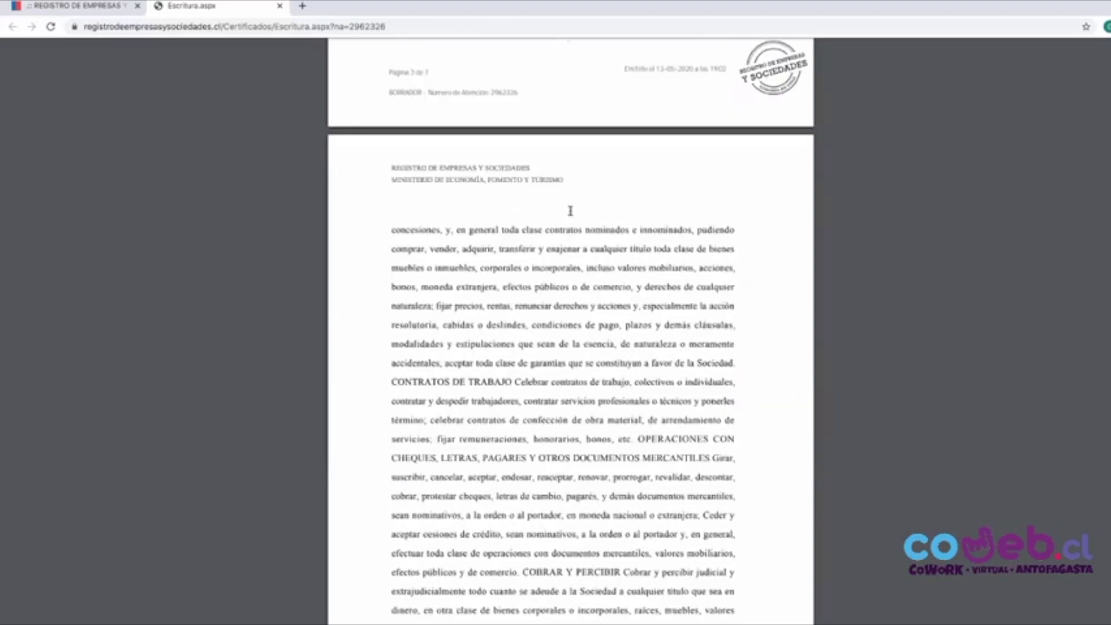
scroll(571, 214, "down", 20)
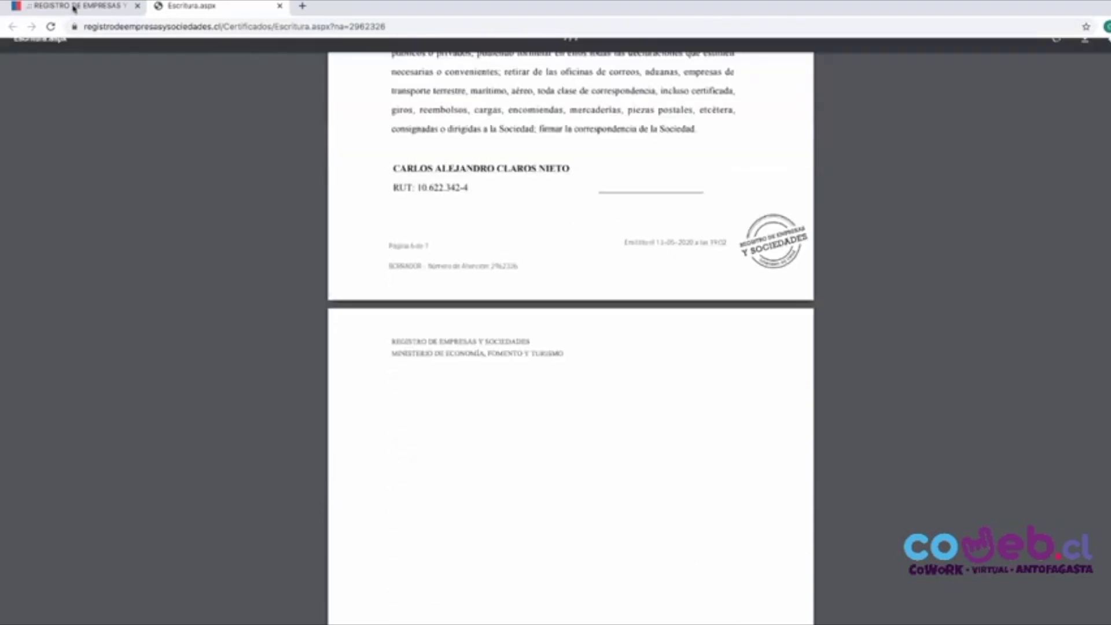
key("ctrl+shift+Tab")
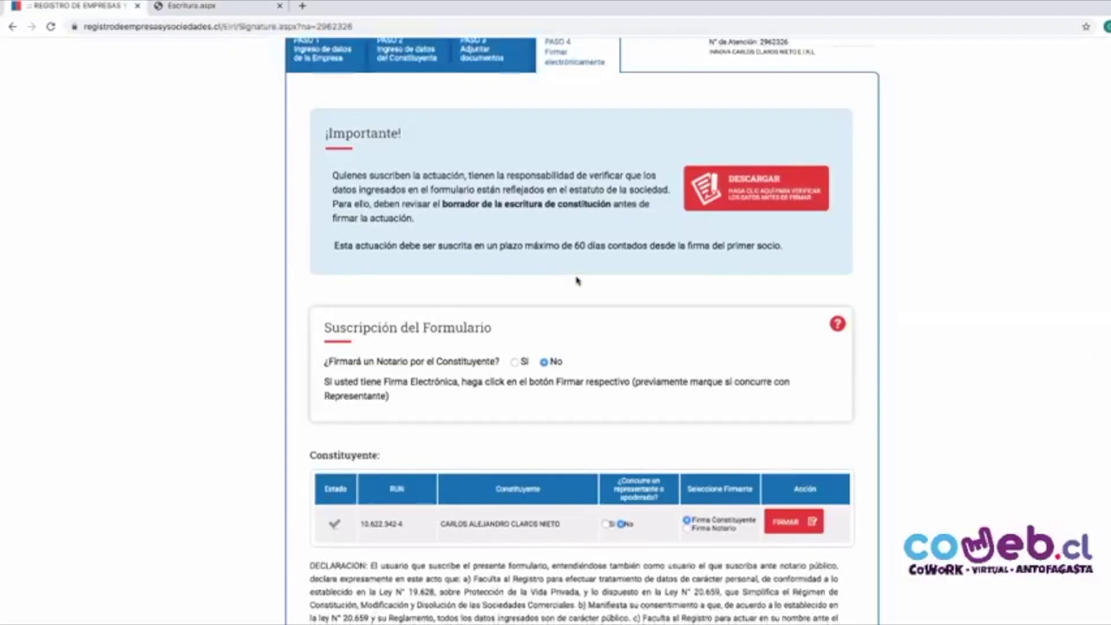
scroll(573, 276, "down", 1)
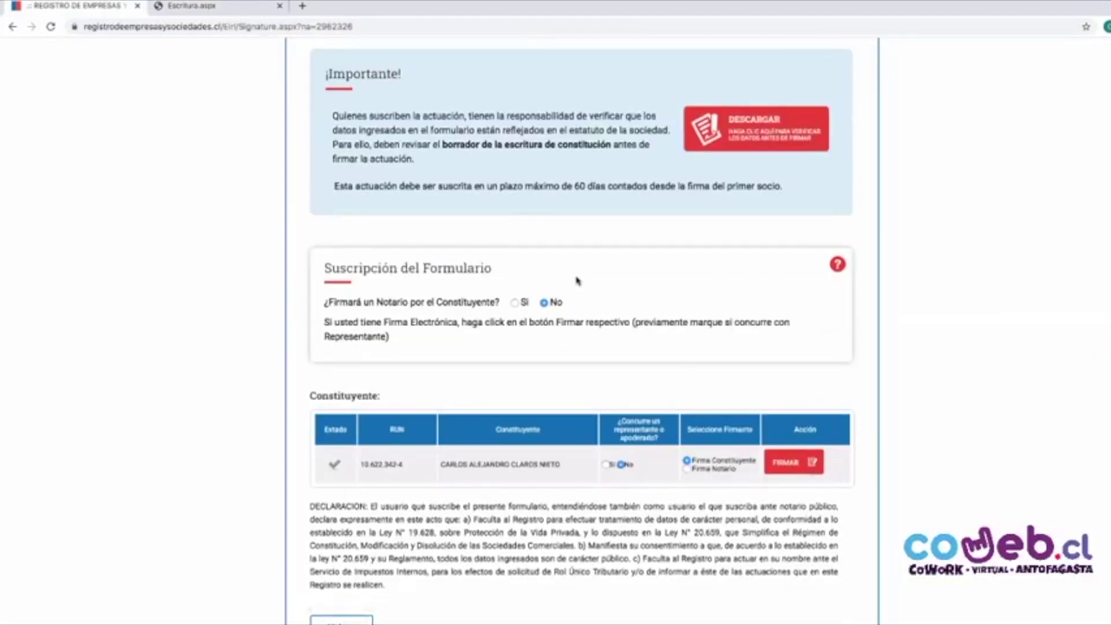
scroll(458, 428, "down", 1)
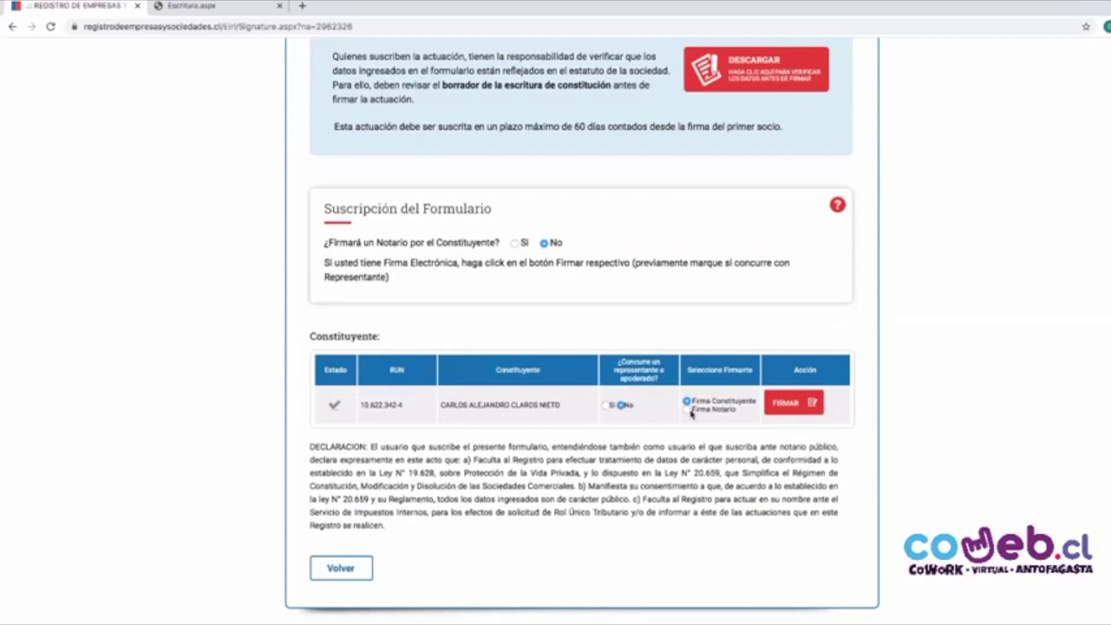
left_click(689, 410)
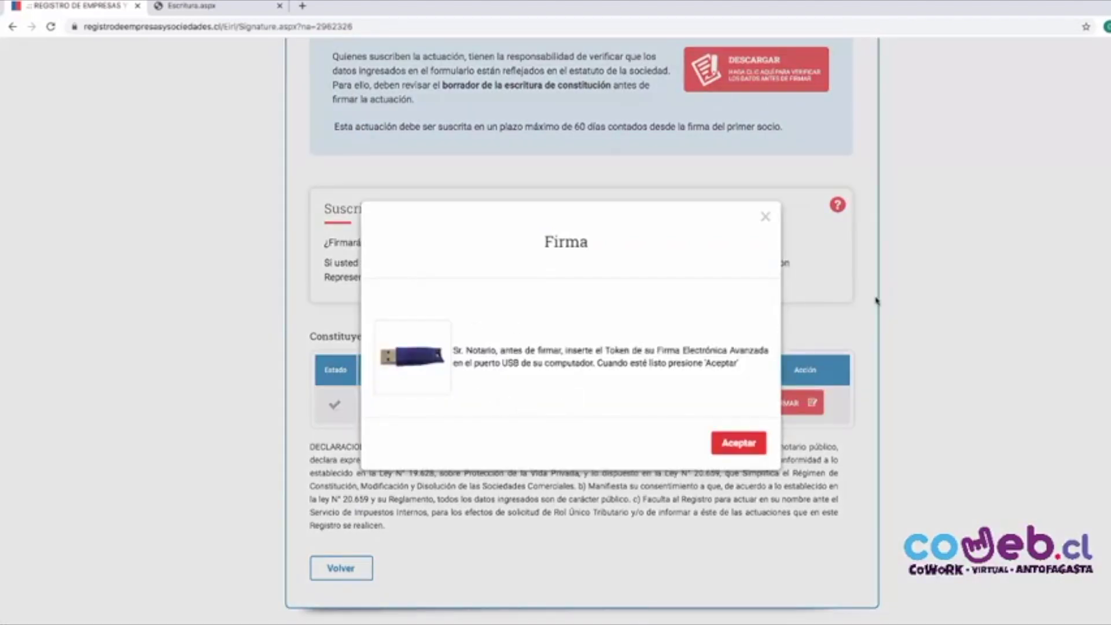
scroll(874, 184, "up", 3)
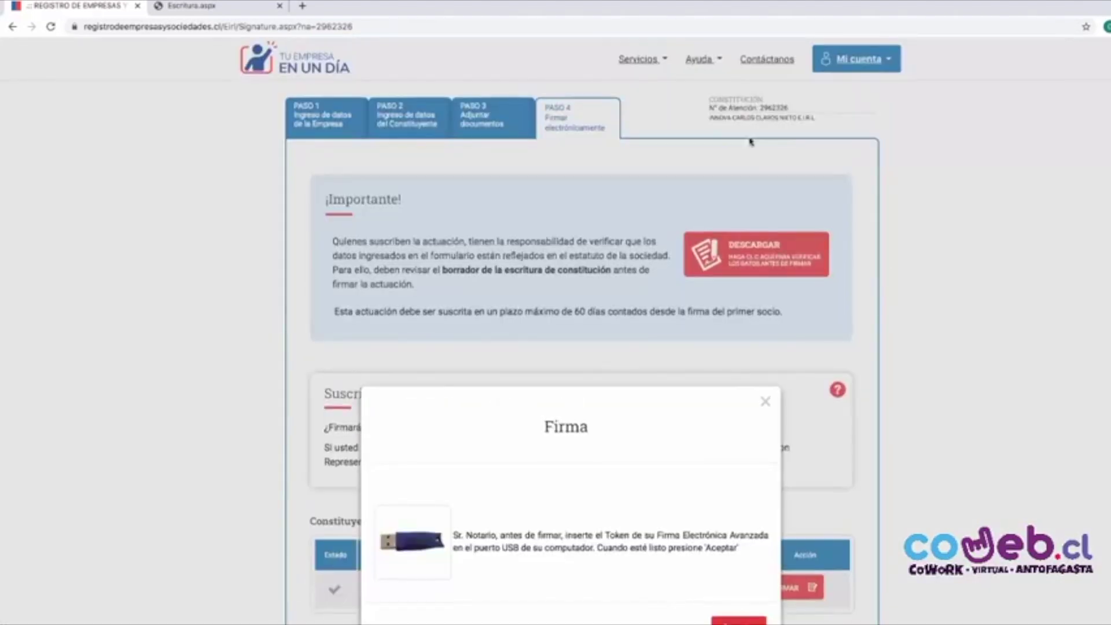
left_click(768, 104)
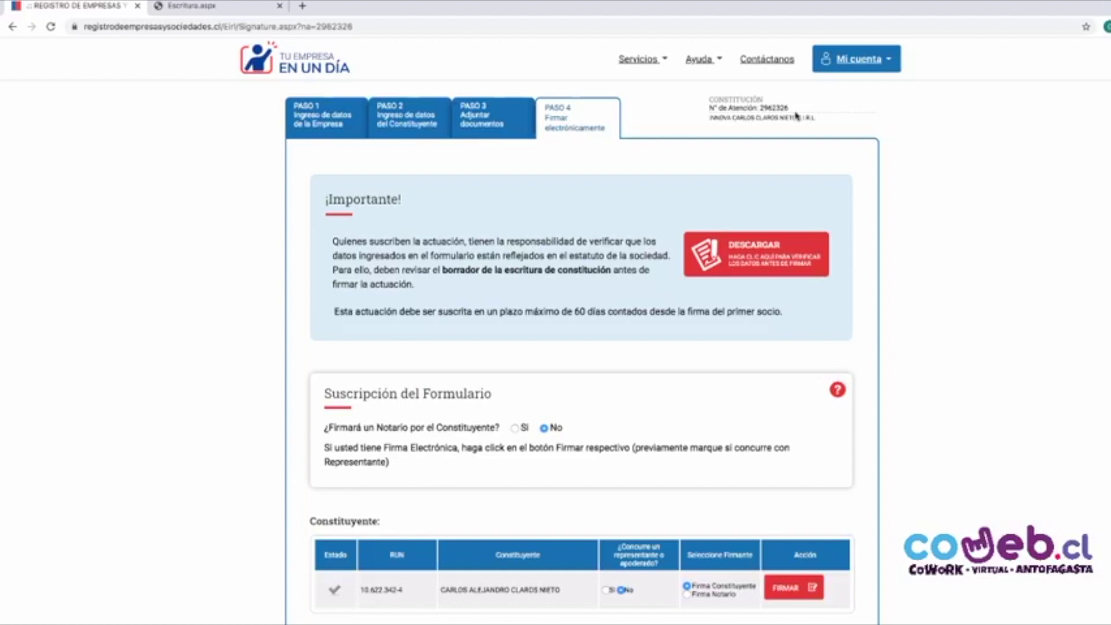
scroll(884, 323, "down", 2)
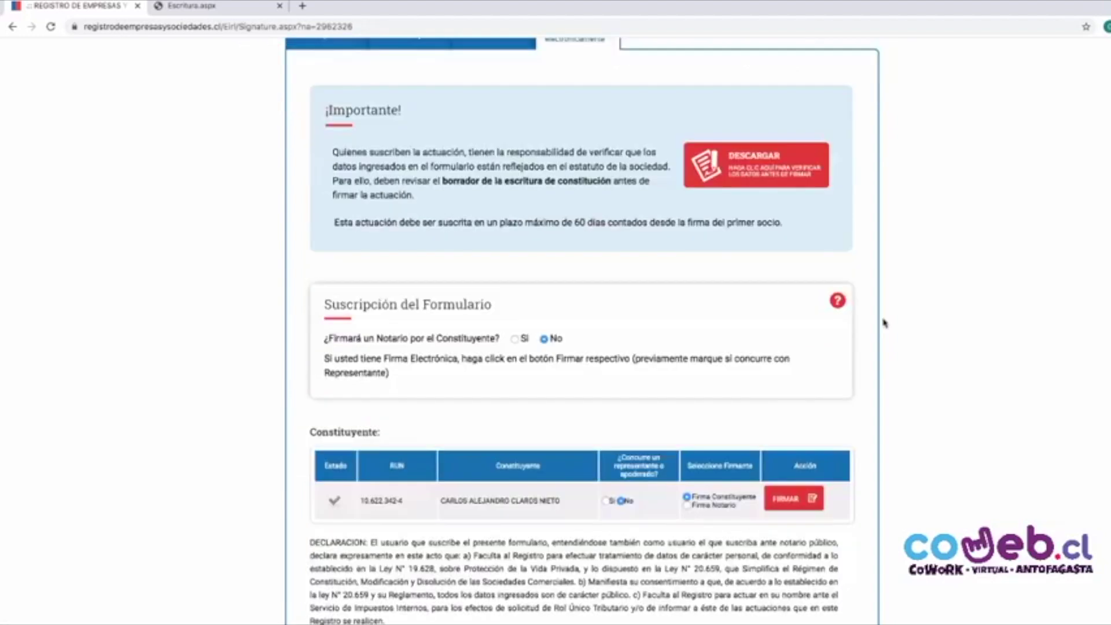
scroll(884, 322, "down", 3)
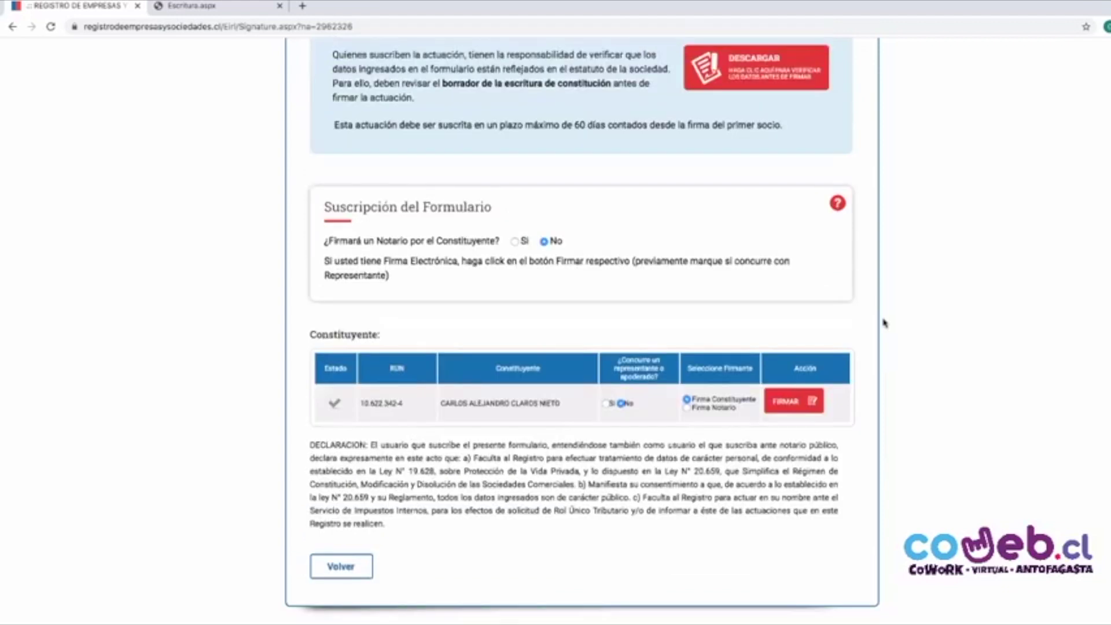
scroll(884, 323, "up", 1)
scroll(885, 323, "up", 1)
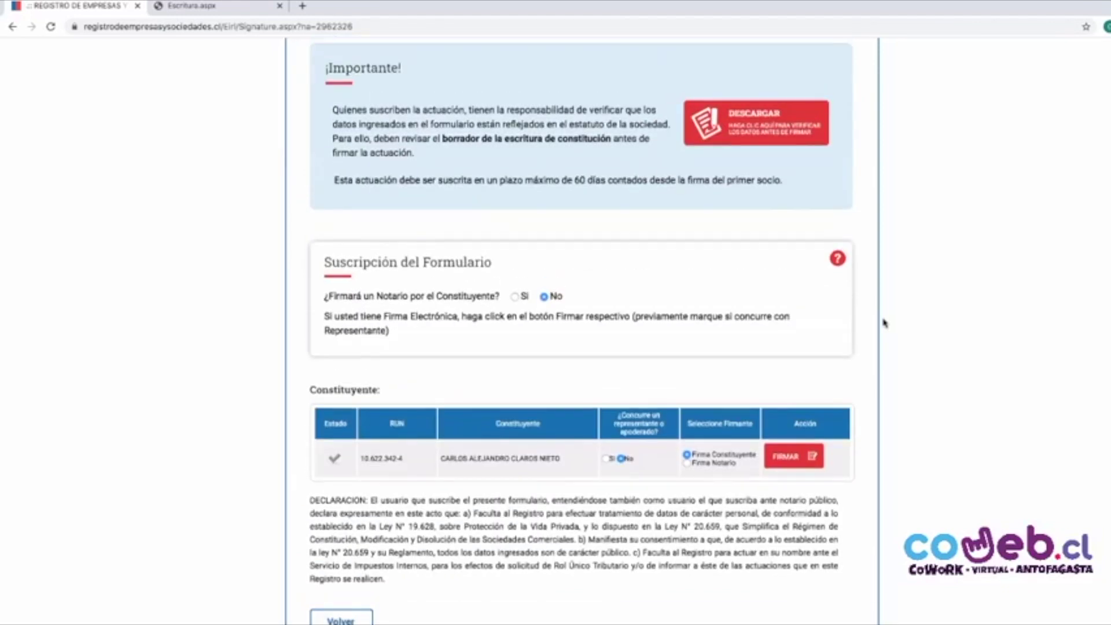